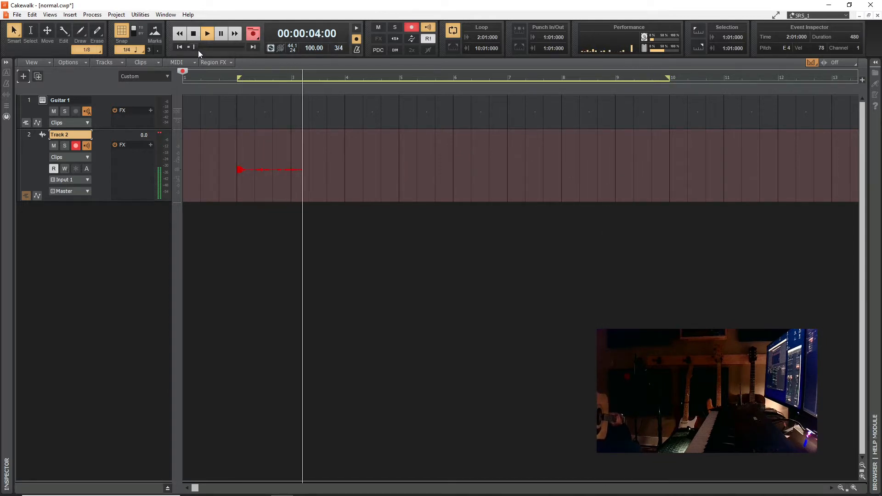
- Stop the loop recording and expand Track 2's take lanes to show the recorded takes
click(195, 34)
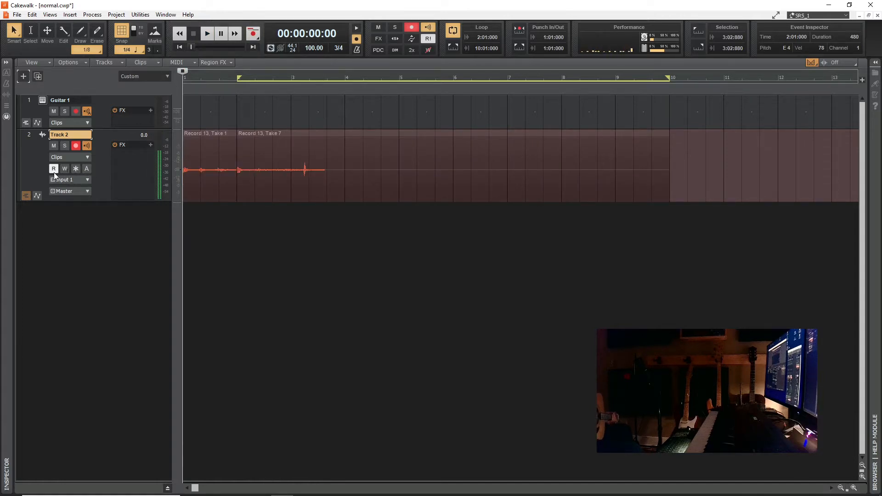
click(40, 196)
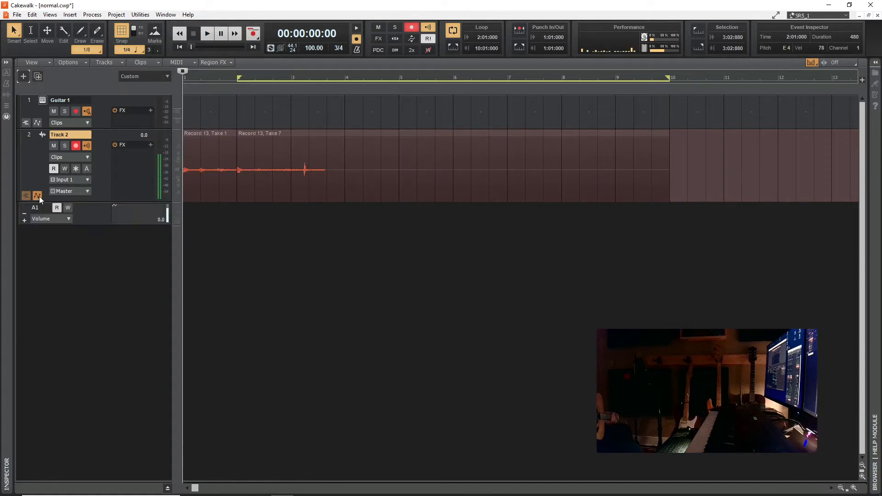
click(39, 195)
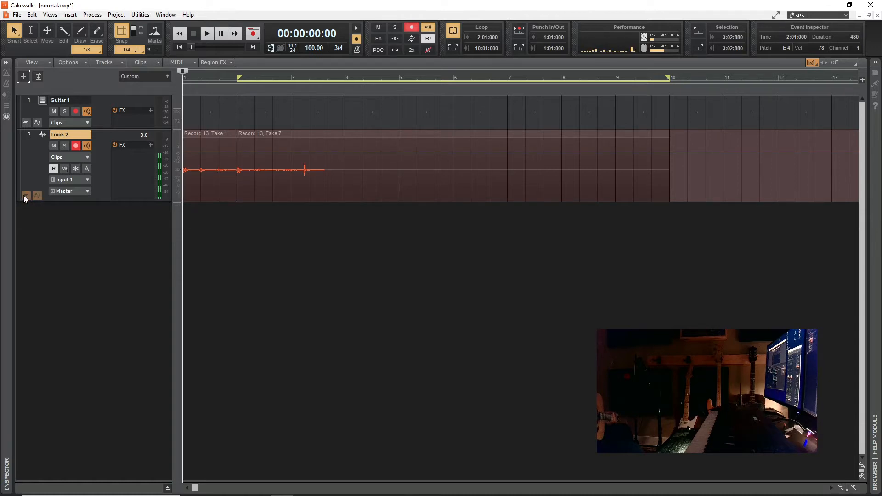
click(24, 194)
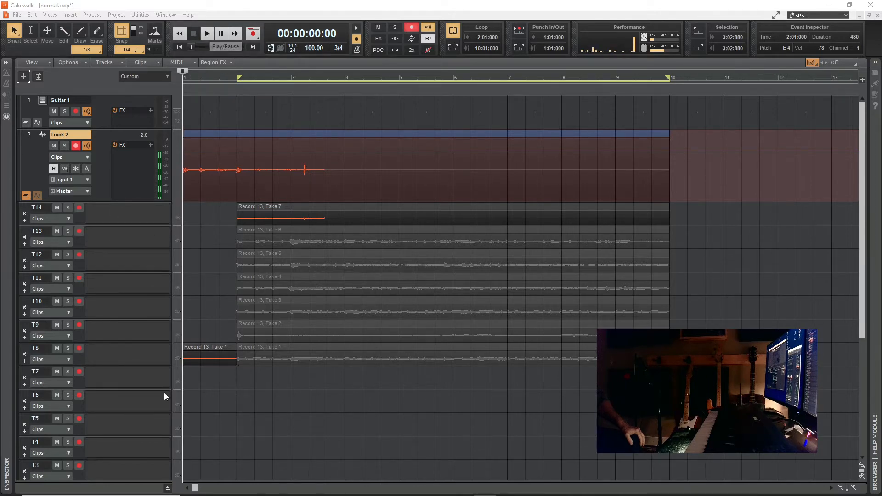
scroll(142, 445, down, 3)
scroll(106, 384, up, 3)
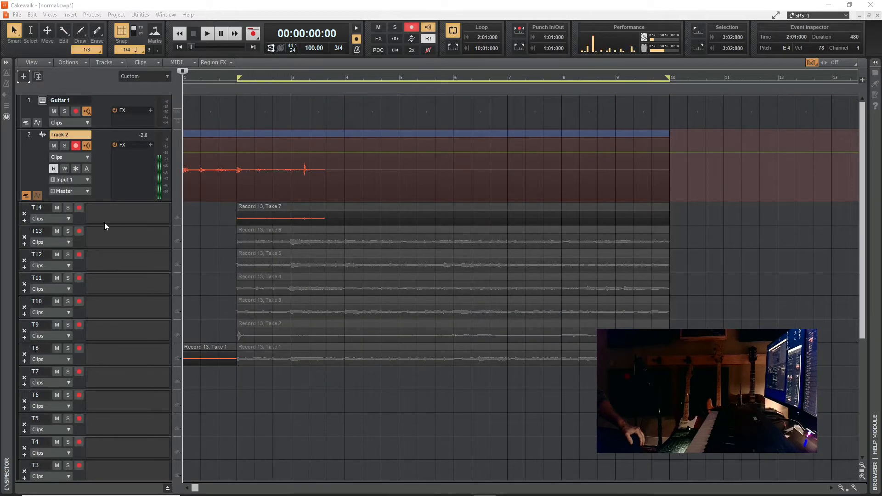
- Audition the recorded guitar takes by soloing lanes T13, T12, T11, T10 and again T13 during playback, and stop playback
click(207, 34)
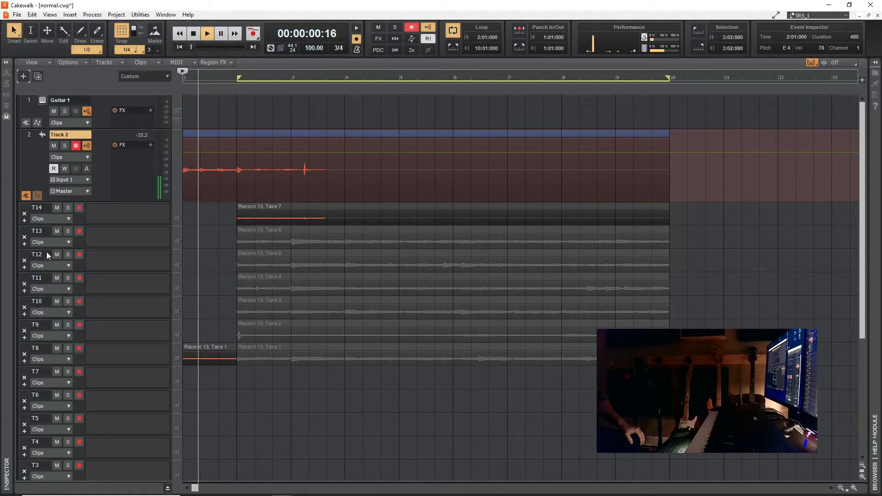
click(67, 231)
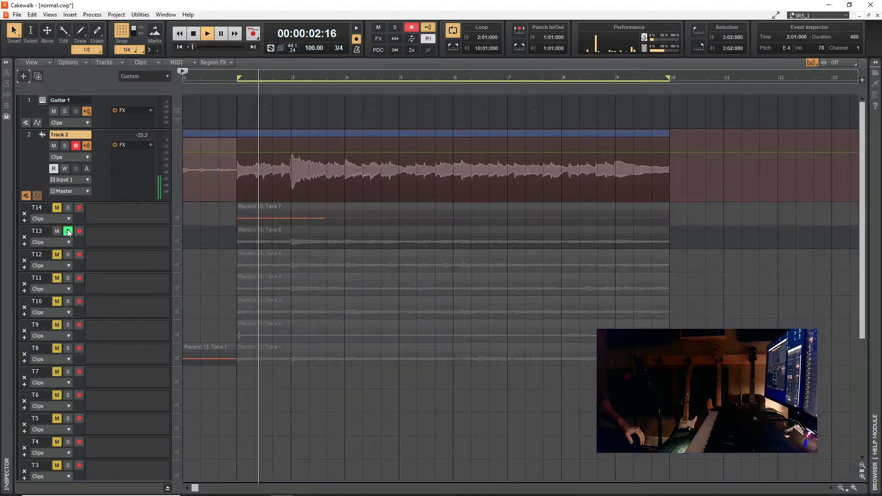
click(68, 255)
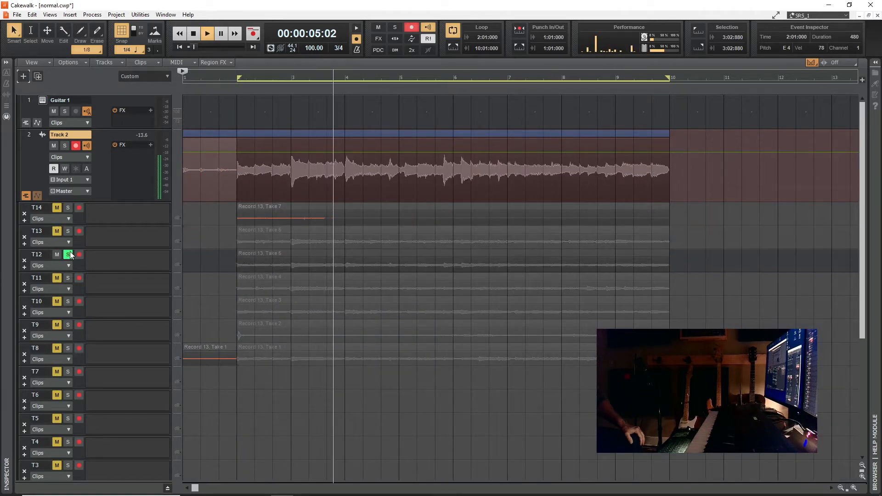
click(68, 278)
click(68, 302)
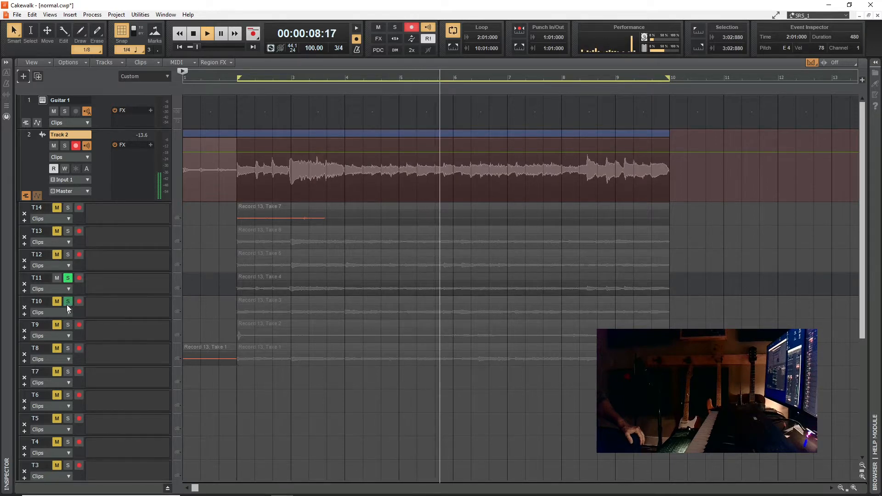
click(68, 230)
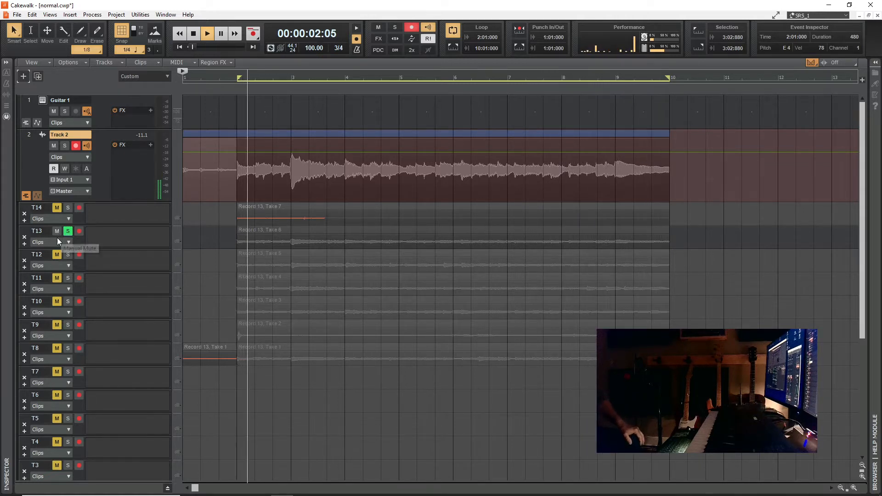
click(193, 34)
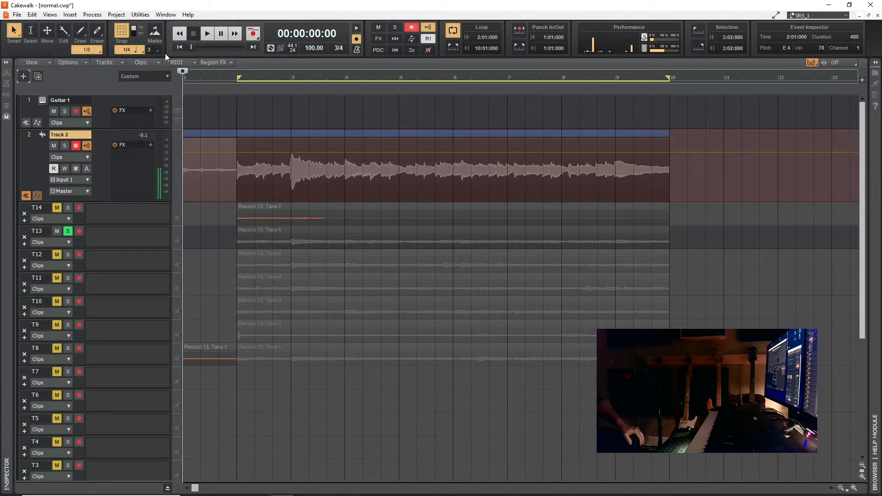
click(68, 233)
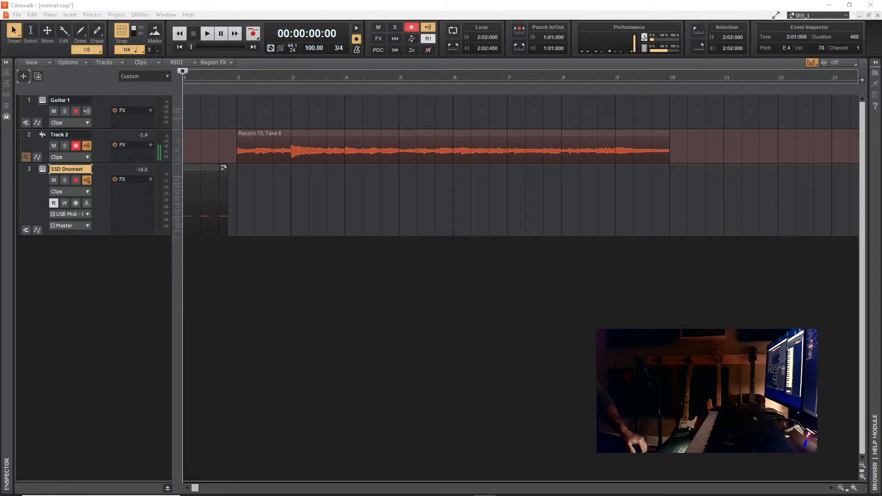
- Select the Guitar 1 track and bring its LABS instrument window onto the main screen
click(29, 136)
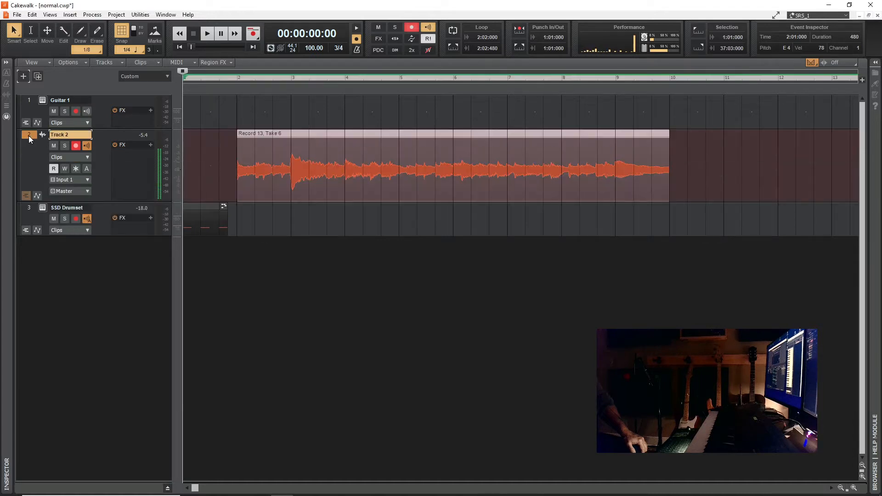
click(26, 98)
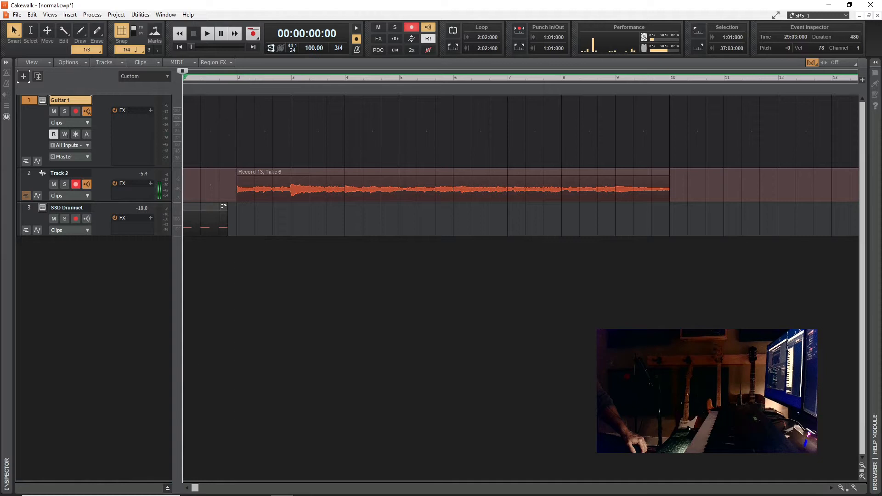
click(45, 102)
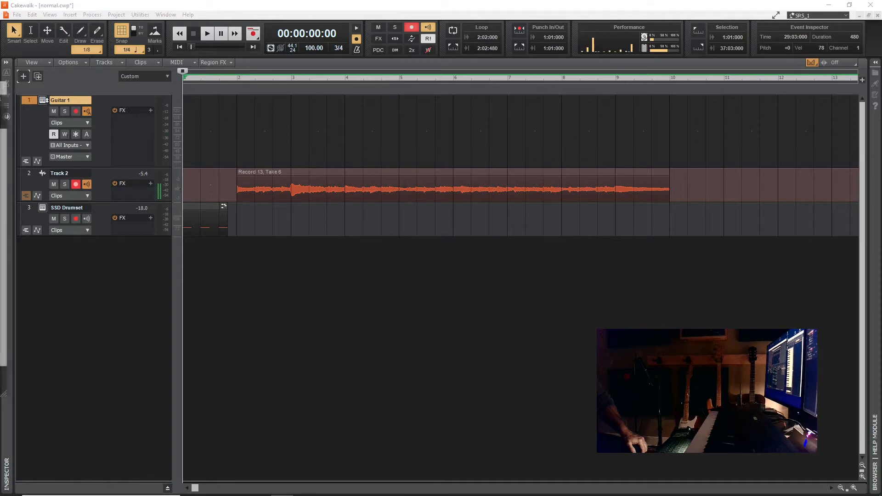
drag(0, 87, 579, 117)
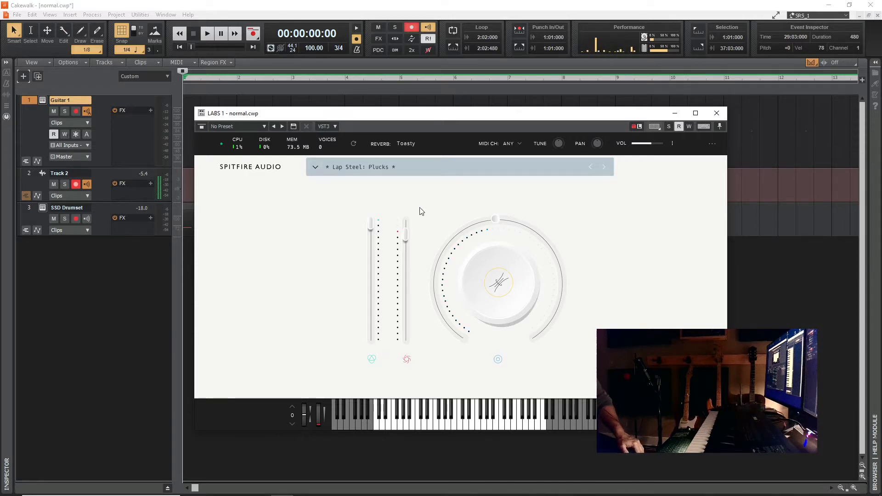
- Lower the Tightness of the Lap Steel: Plucks preset in LABS to a low setting and move the instrument window out of the way
click(502, 286)
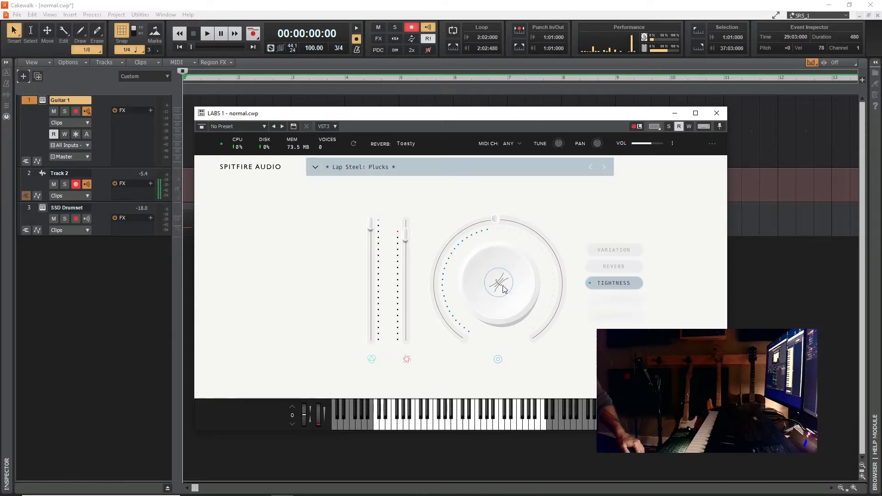
click(609, 253)
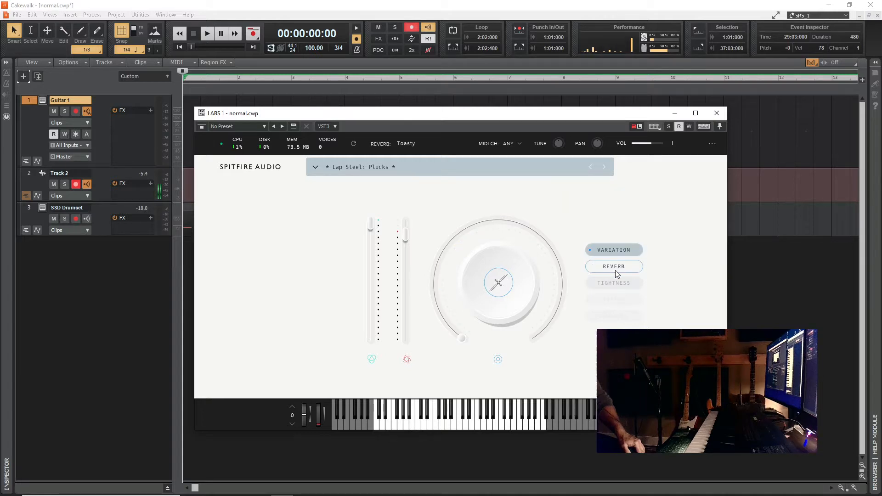
click(611, 287)
mouse_move(492, 225)
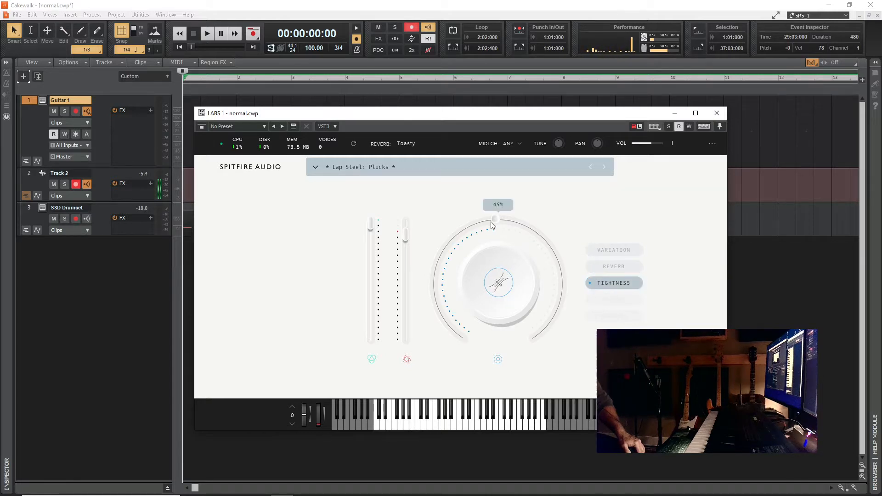
drag(496, 225, 461, 304)
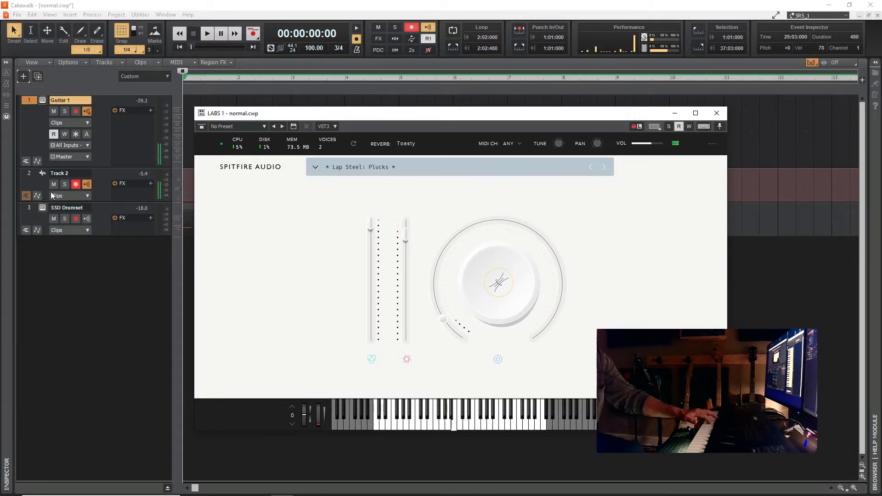
mouse_move(501, 292)
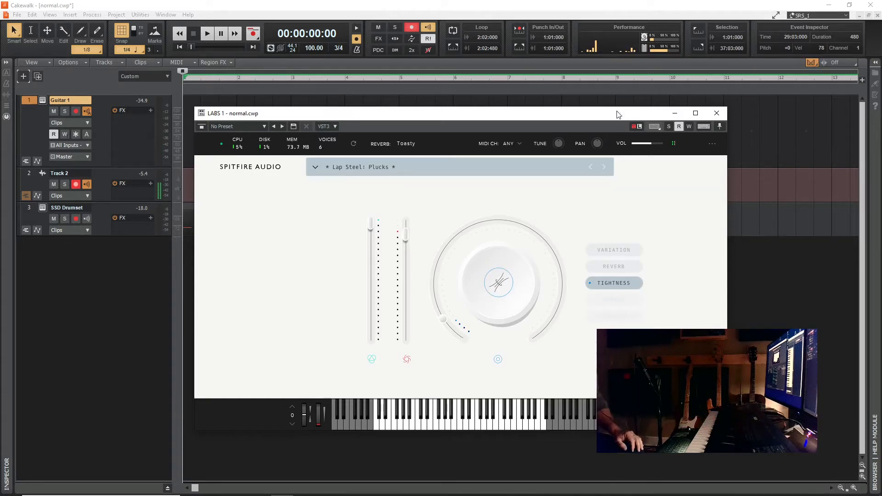
drag(616, 115, 0, 113)
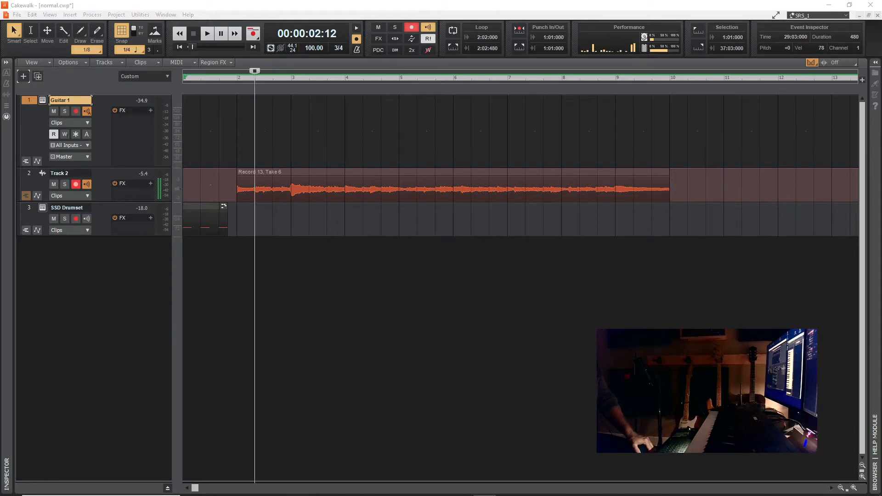
- Bring the Piano Roll view for the Guitar 1 track onto the main screen
drag(0, 99, 452, 1)
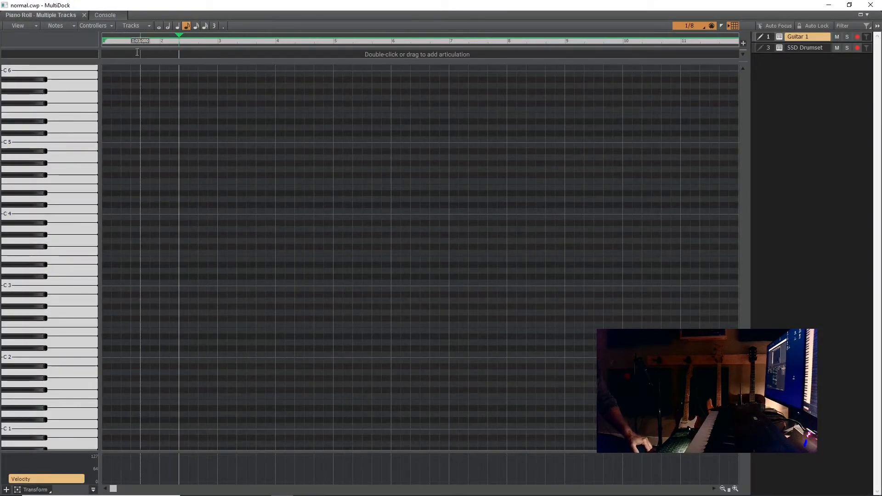
drag(227, 9, 0, 115)
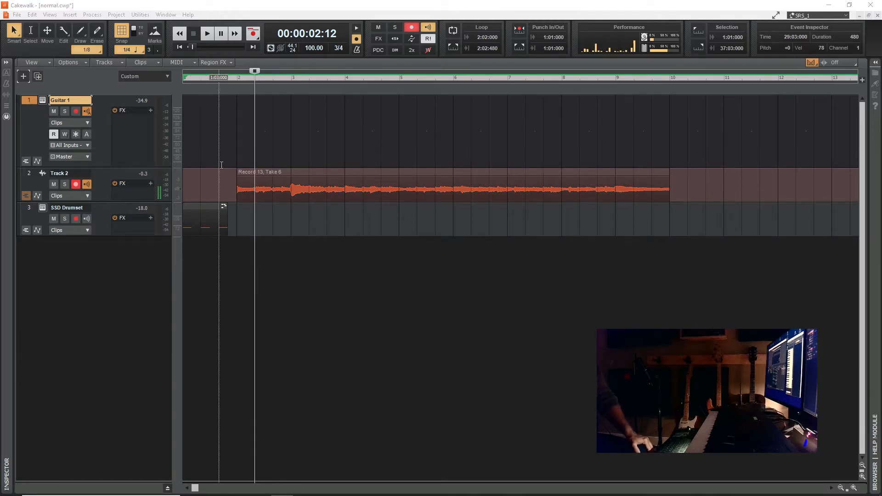
drag(0, 62, 399, 4)
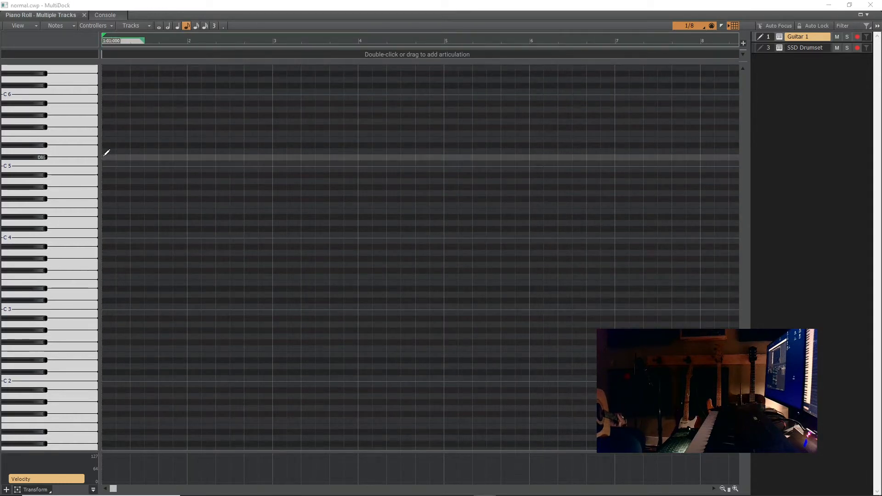
- Draw six consecutive eighth notes in measure 1 of Guitar 1: E4, E4, B4, B5, B4 and E4
click(108, 169)
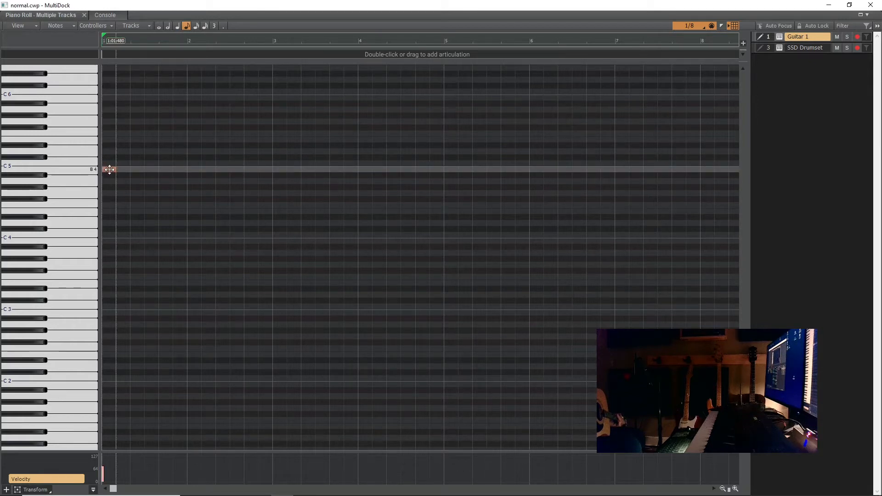
drag(110, 169, 110, 210)
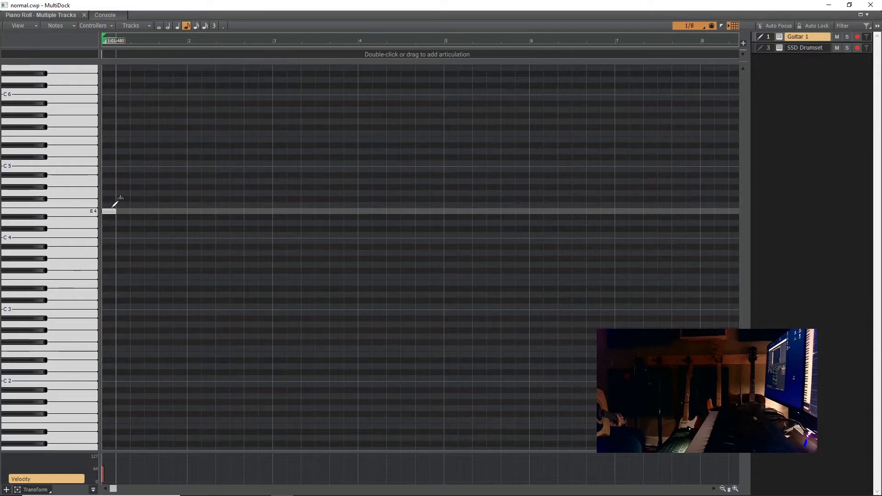
click(121, 210)
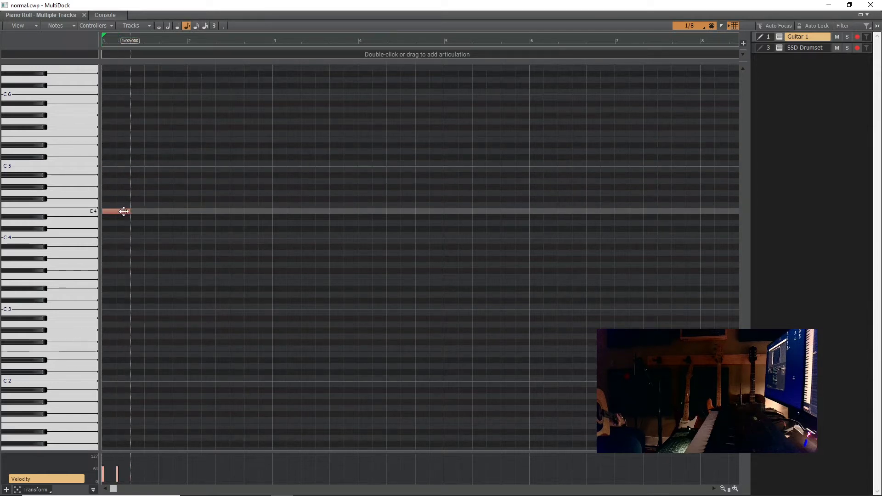
click(134, 169)
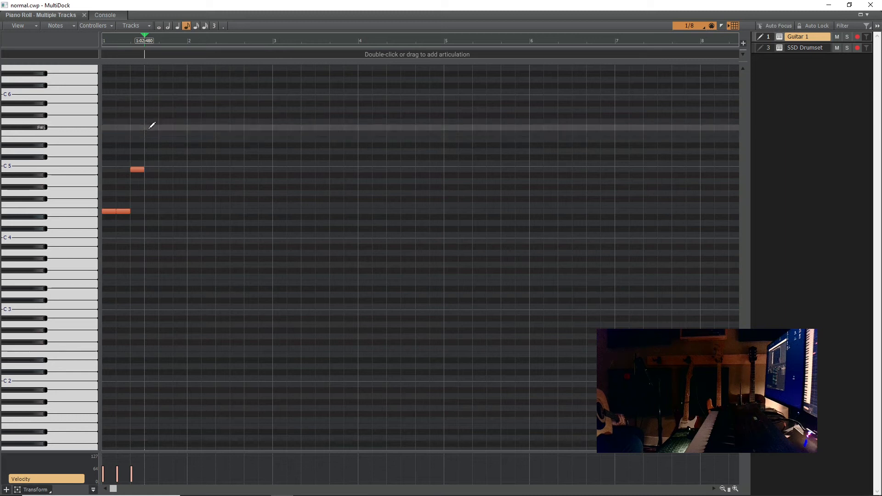
drag(145, 125, 156, 125)
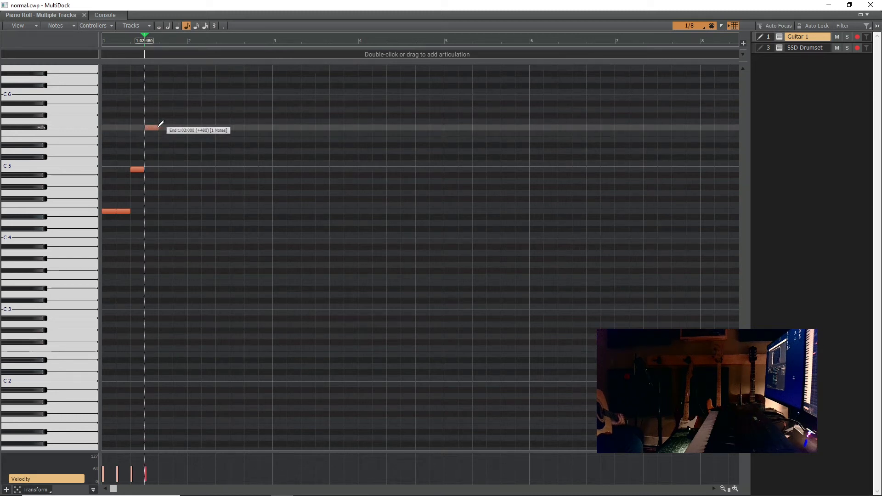
mouse_move(161, 124)
mouse_down()
mouse_move(173, 94)
mouse_move(163, 95)
mouse_up()
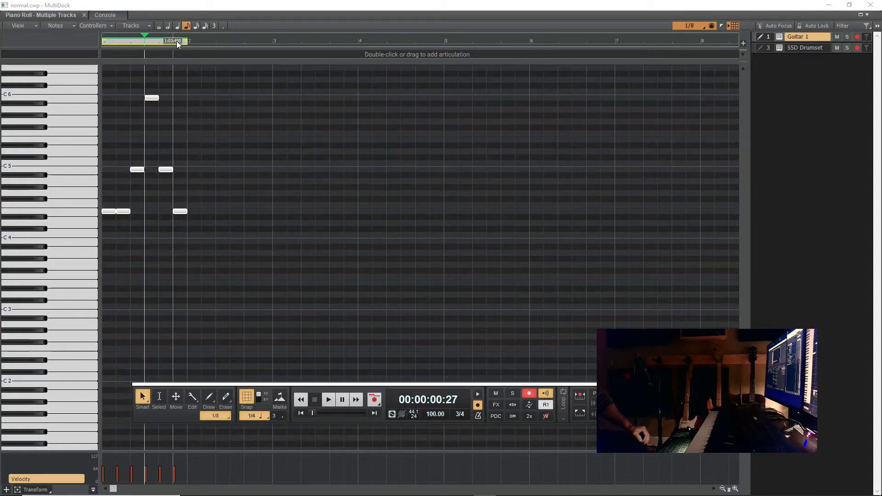
- Play back the measure 1 pattern and copy it into measures 2, 3 and 4
click(330, 400)
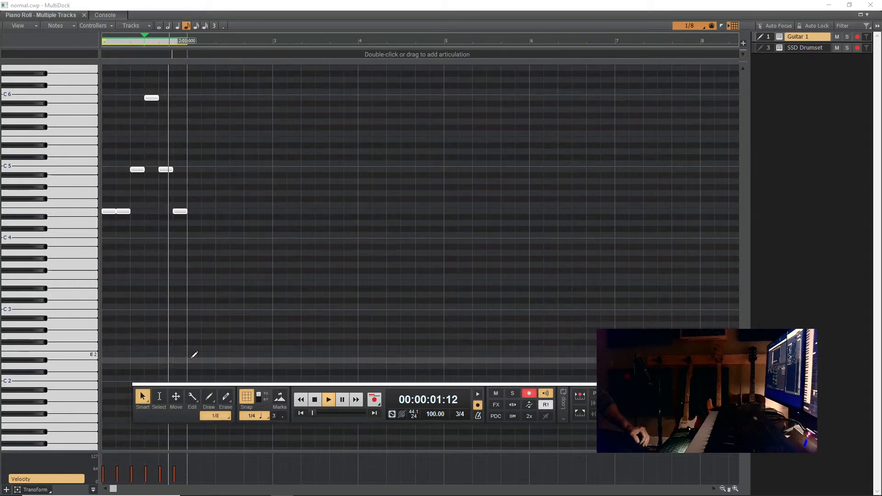
key(space)
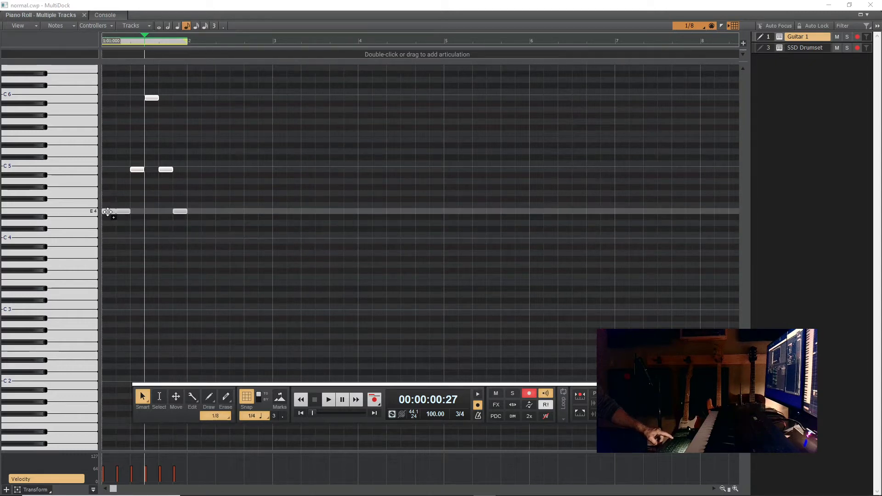
drag(110, 212, 196, 212)
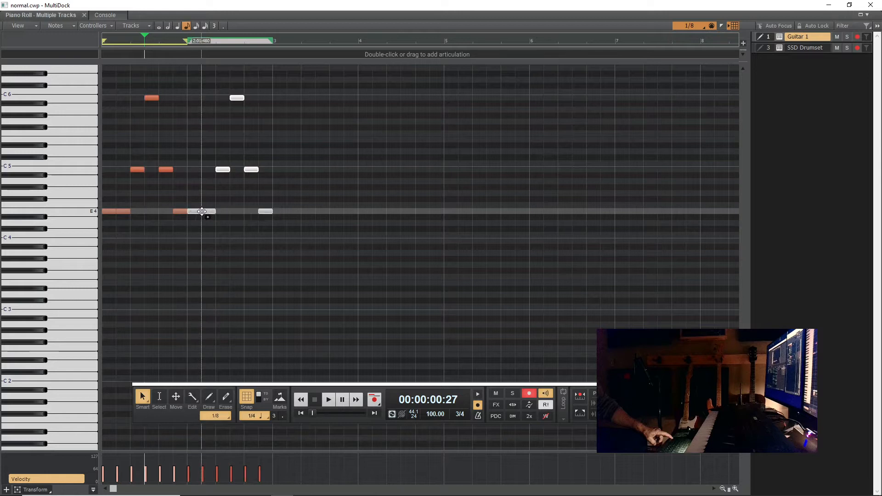
drag(197, 212, 369, 209)
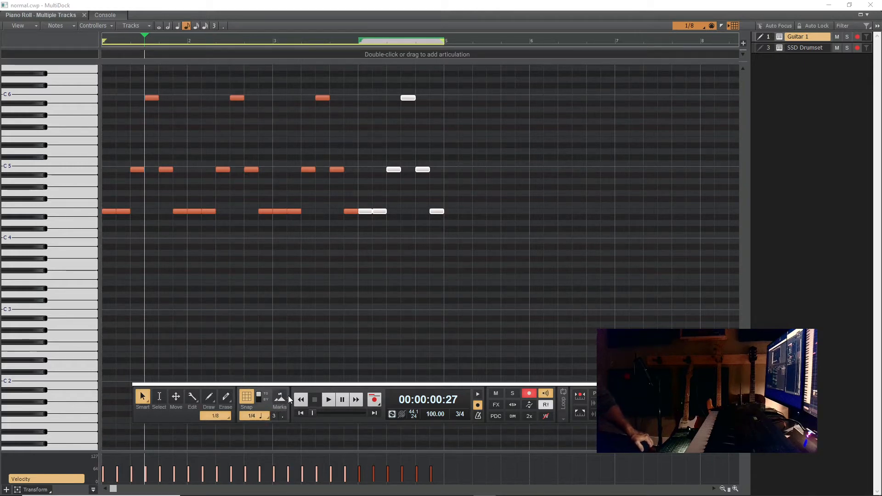
- Loop playback while lowering measure 2's outer E4 notes to Eb4, measure 3's to C#4, measure 4's first two to Eb4, and measure 2's B5 to F#5
click(329, 399)
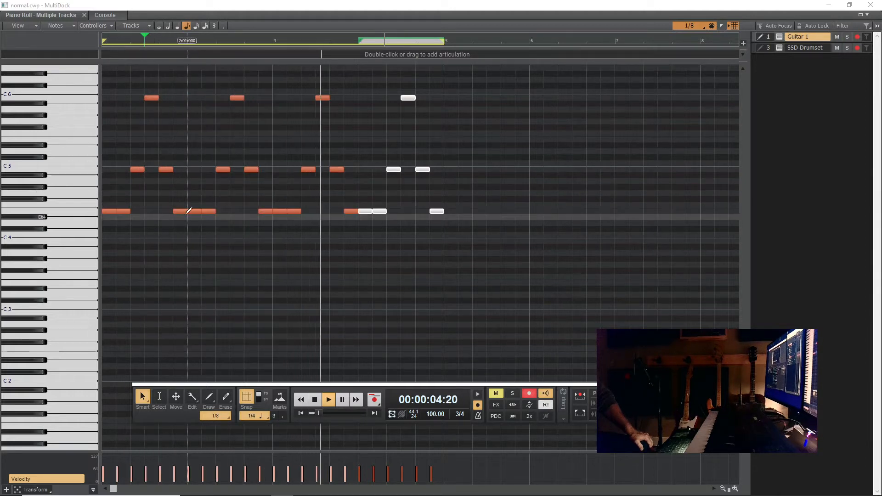
drag(193, 211, 193, 218)
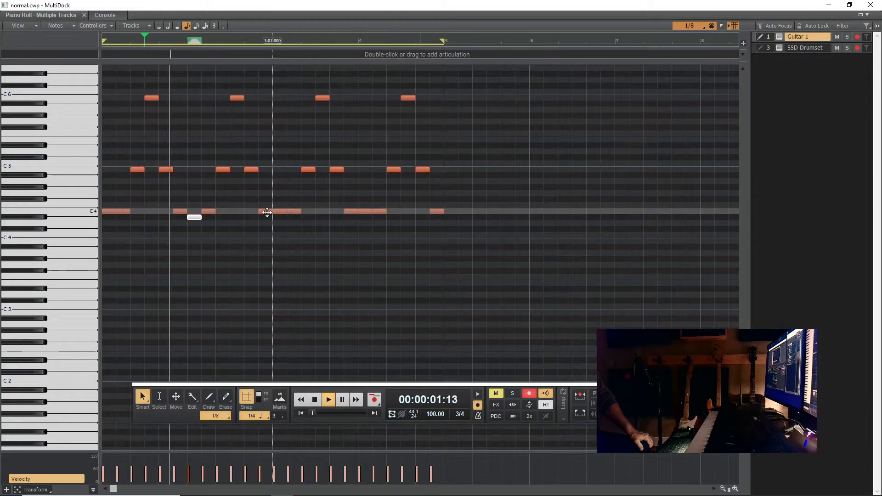
drag(267, 211, 293, 229)
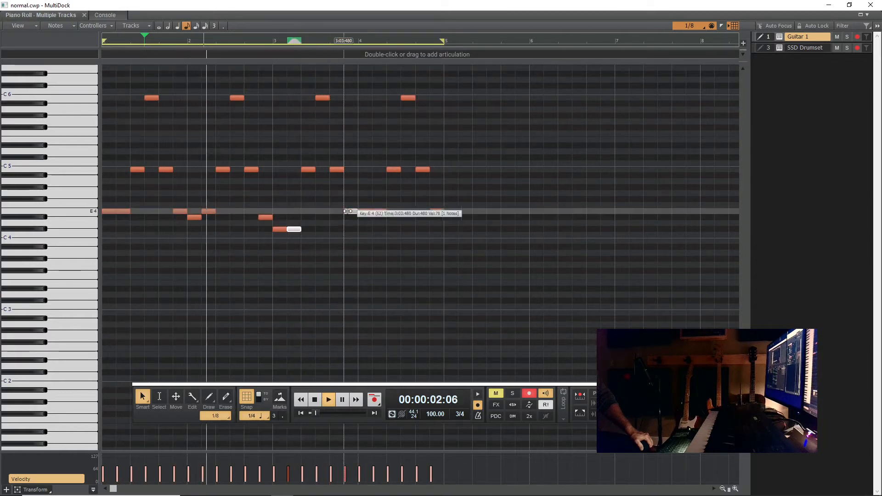
drag(345, 211, 363, 217)
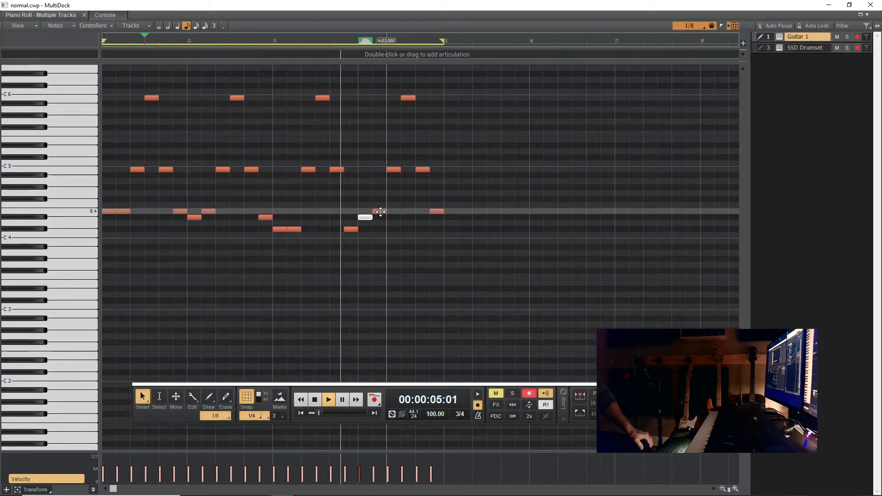
drag(380, 212, 379, 216)
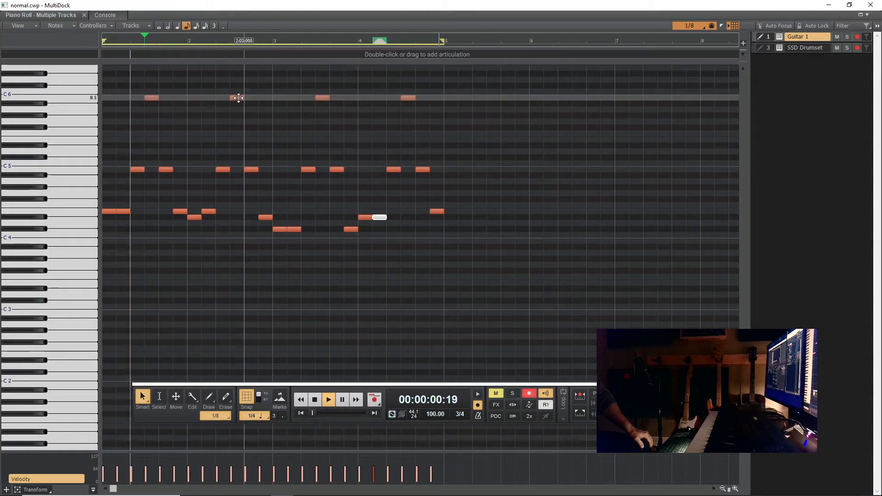
drag(236, 97, 237, 128)
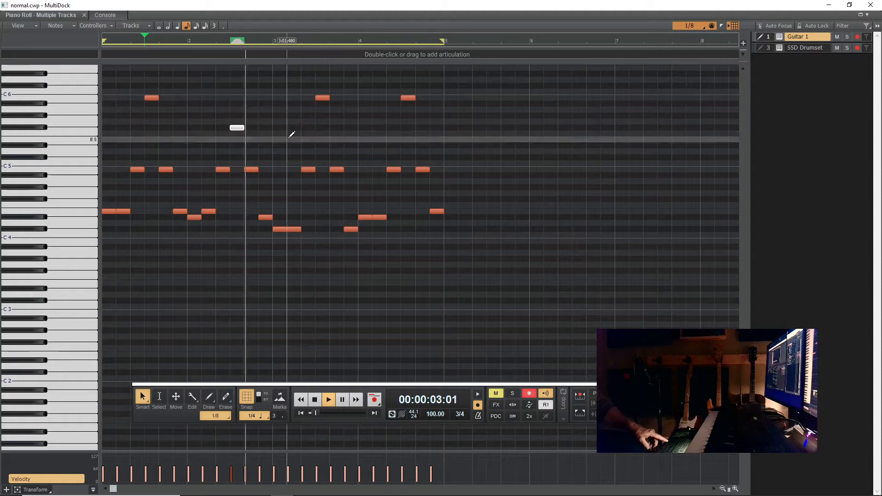
key(space)
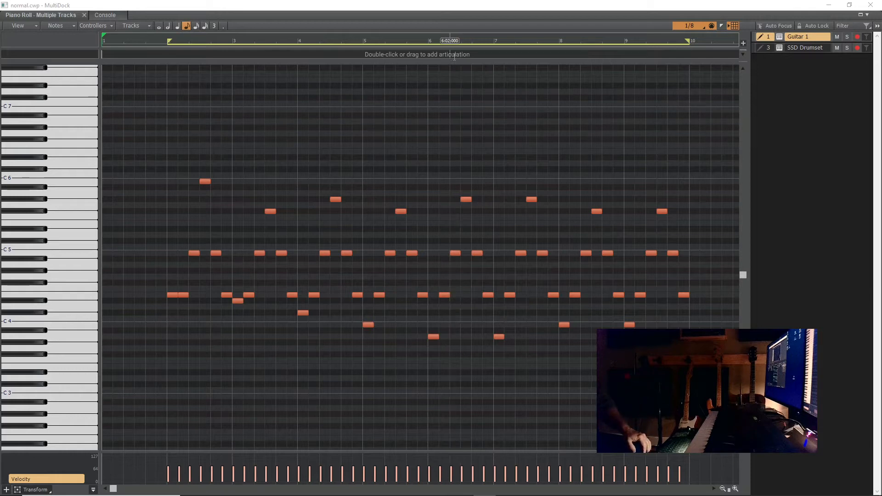
- Dock the Piano Roll below the tracks and fit its content so all Guitar 1 notes are in view
drag(448, 9, 493, 472)
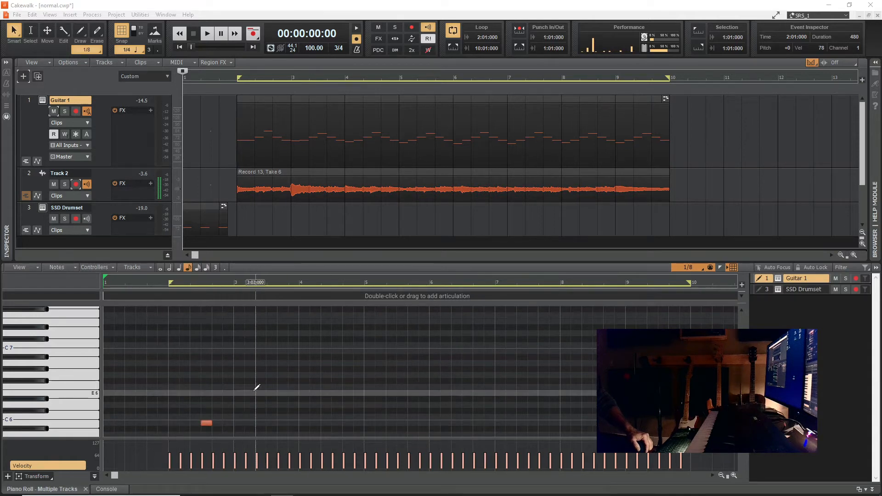
right_click(604, 201)
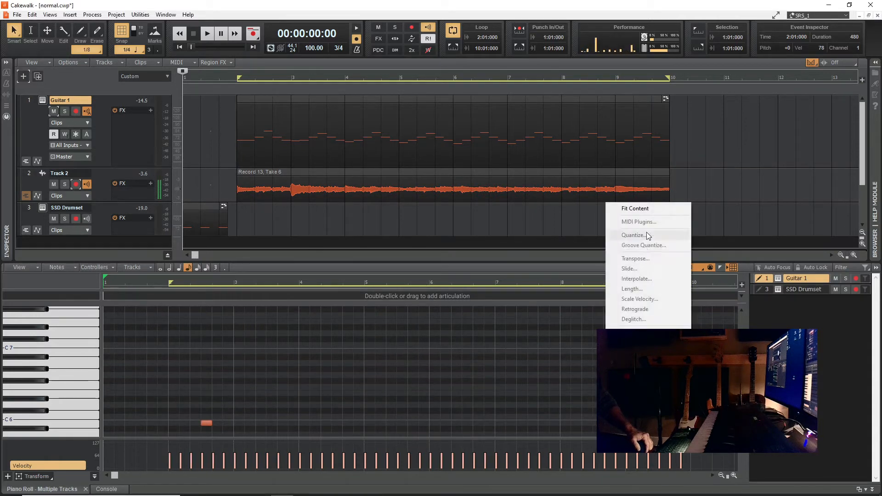
click(645, 205)
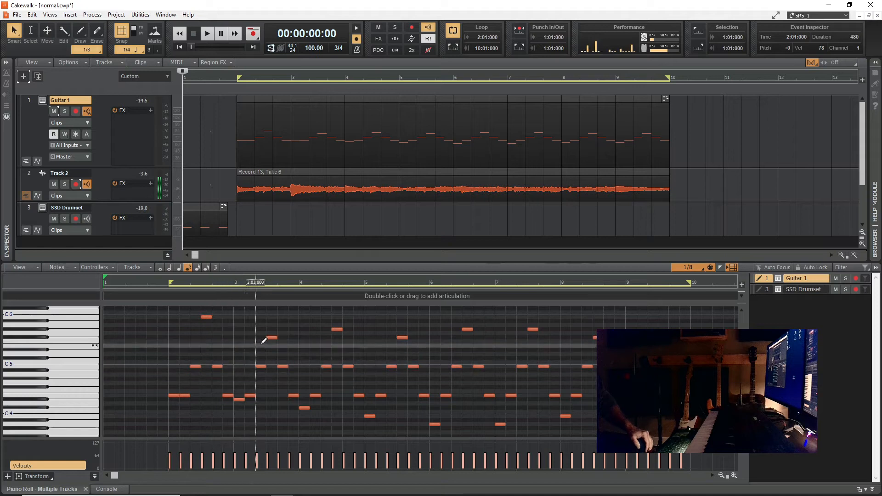
- Play Guitar 1 soloed, add Track 2 to the solo during playback, and stop the transport
click(65, 111)
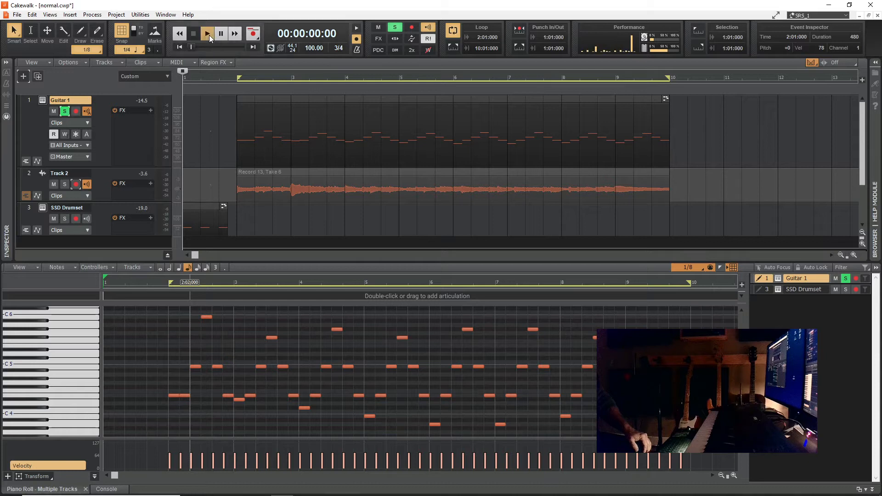
click(209, 35)
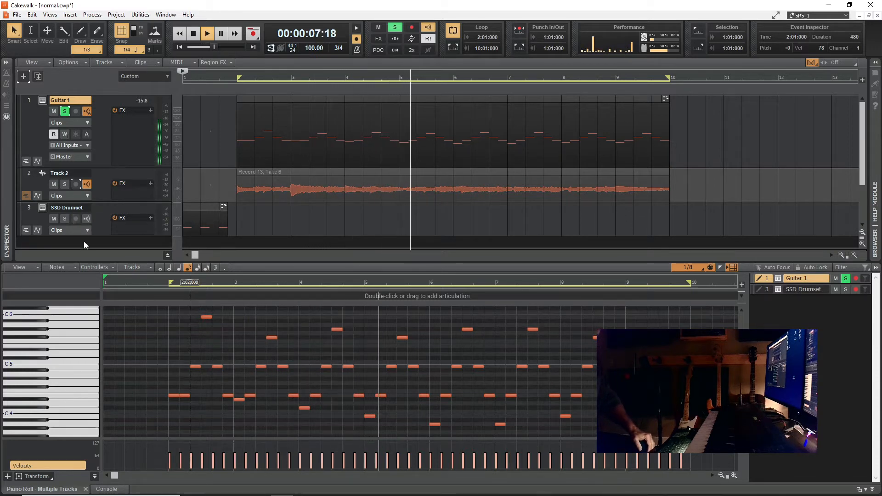
click(64, 184)
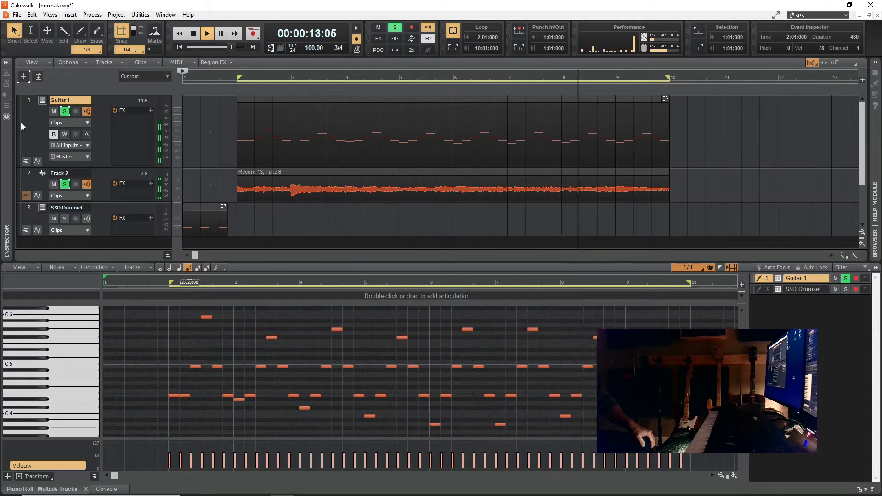
key(space)
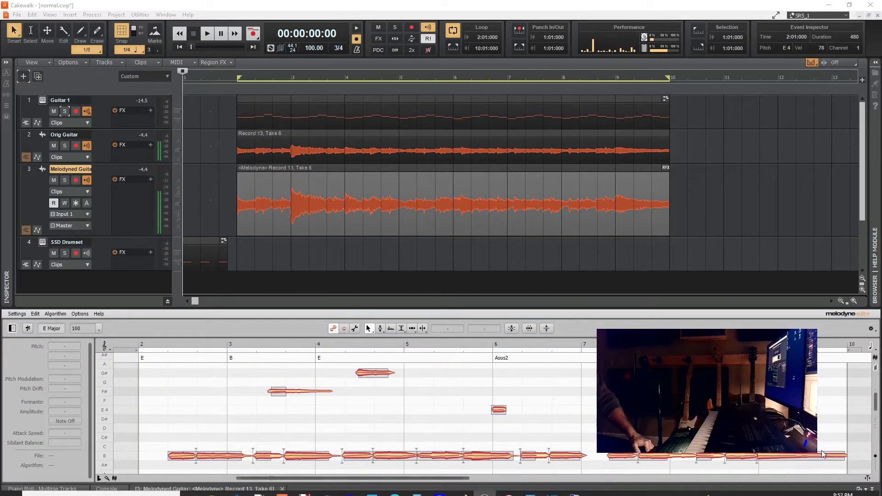
- Undock the Melodyne editor of the Melodyned Guitar clip and maximize its window on the main screen
click(858, 489)
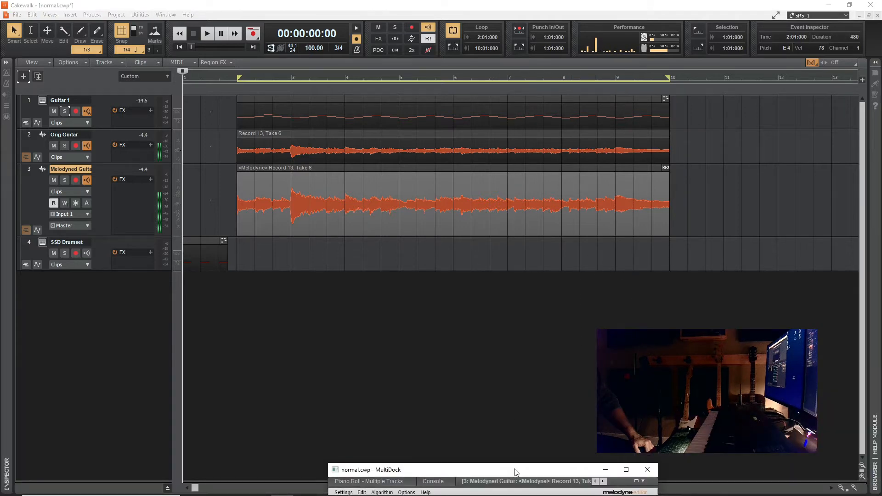
drag(514, 472, 512, 165)
click(627, 162)
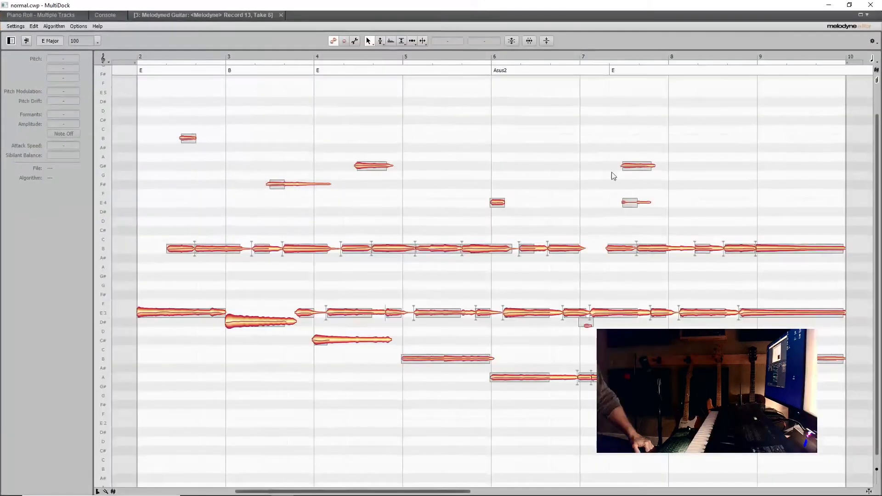
- Inspect the pitch of the E3, D#3 and B3 notes in measures 2 and 3 of the guitar, and clear the selection
click(159, 312)
click(242, 324)
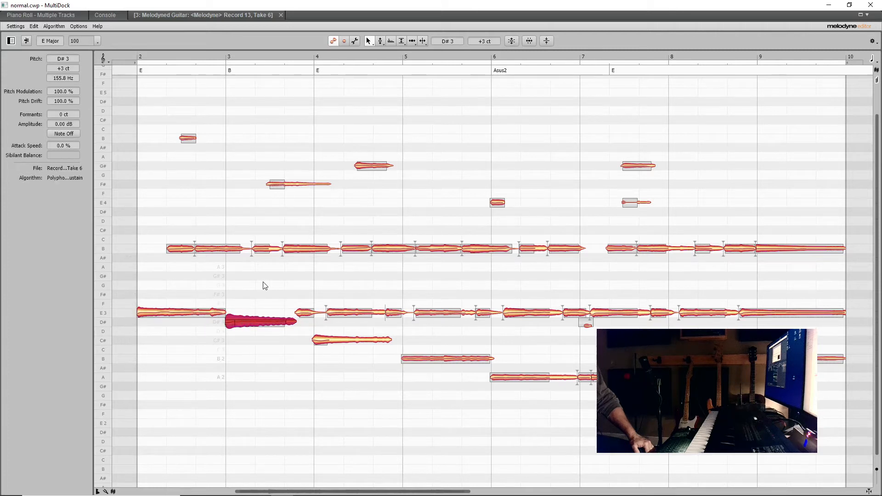
click(307, 250)
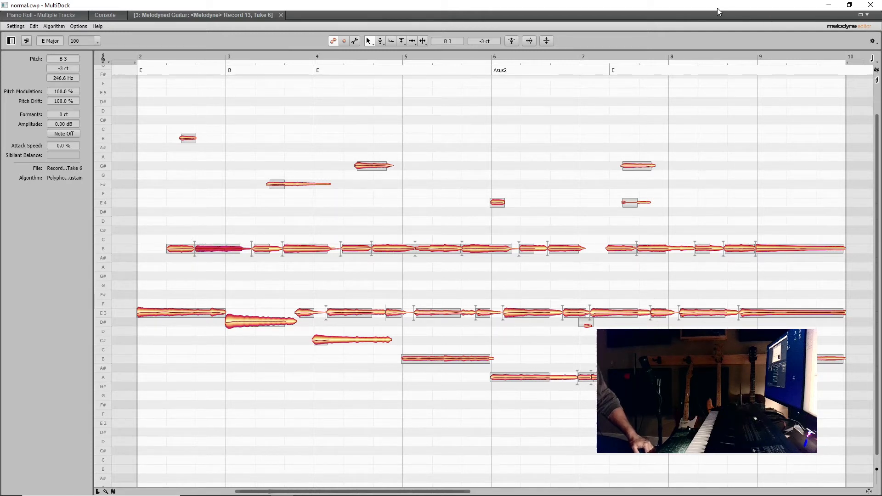
drag(719, 12, 553, 8)
click(225, 113)
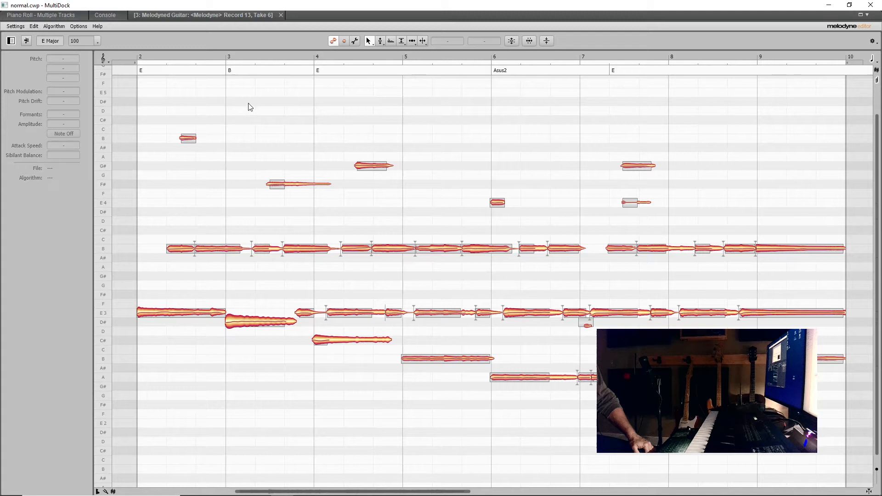
- Correct the pitch of all guitar notes with Pitch Center and Pitch Drift at 100 %, and return from the Melodyne editor to the track view
click(512, 41)
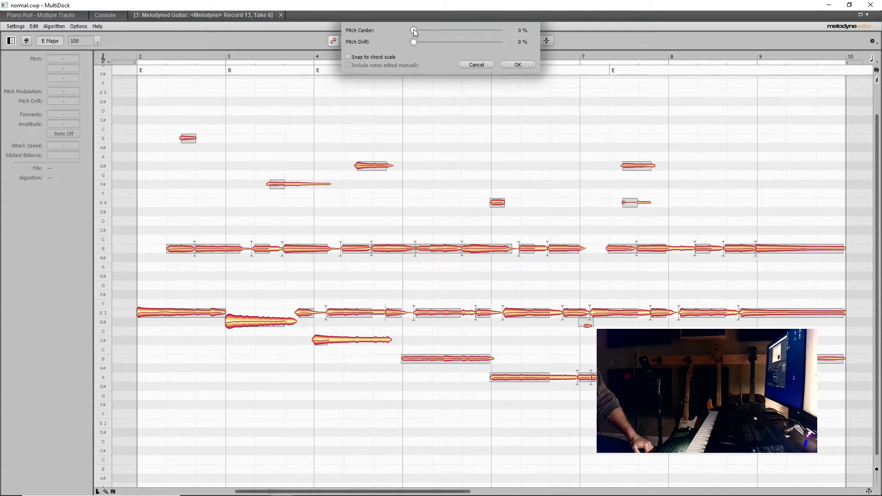
drag(413, 29, 590, 34)
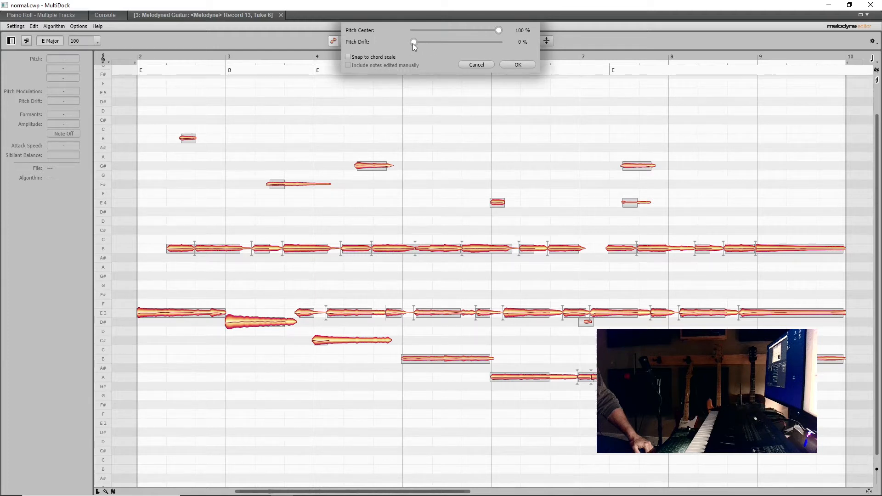
drag(413, 44, 550, 45)
drag(413, 42, 502, 49)
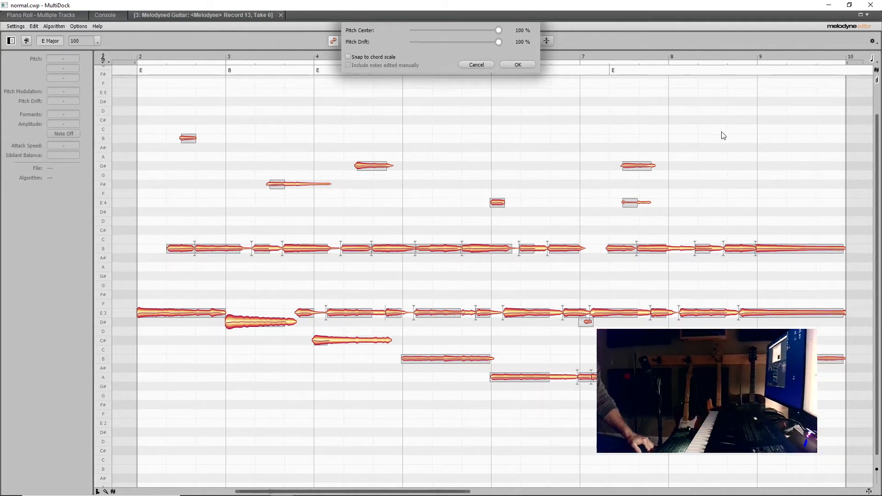
click(518, 65)
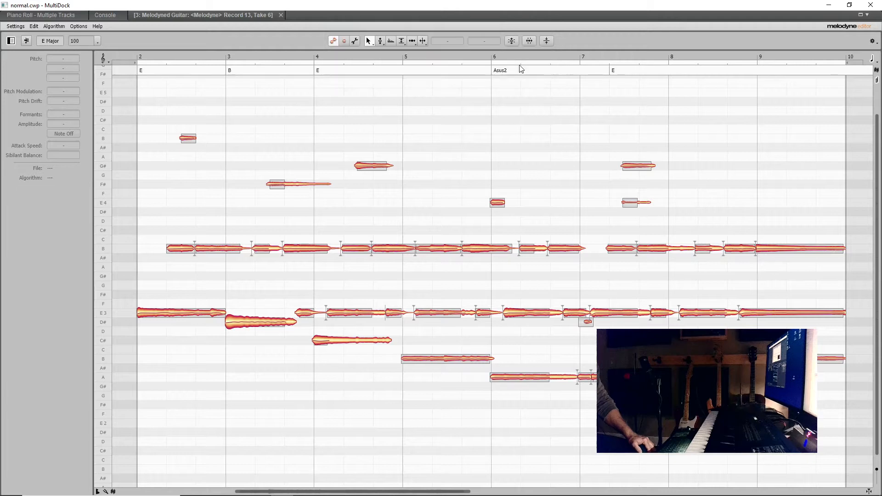
click(870, 7)
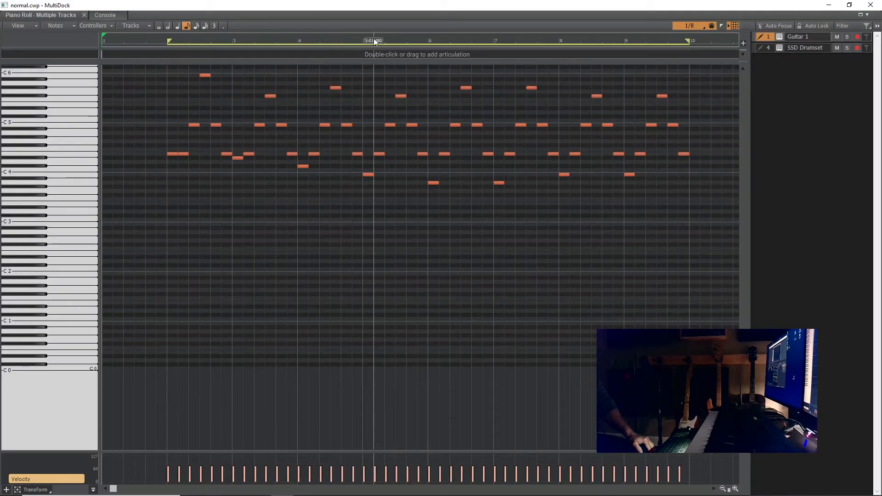
double_click(396, 8)
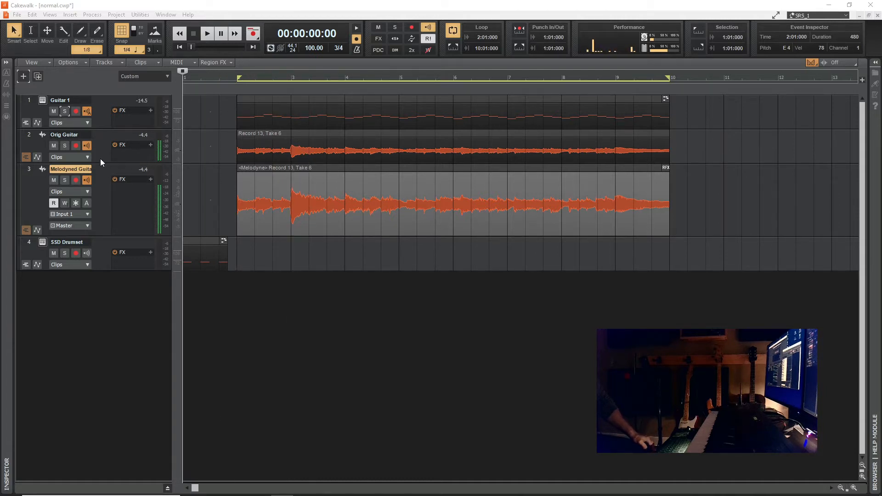
- Solo the Orig Guitar, Melodyned Guitar and SSD Drumset tracks and start playback
click(64, 146)
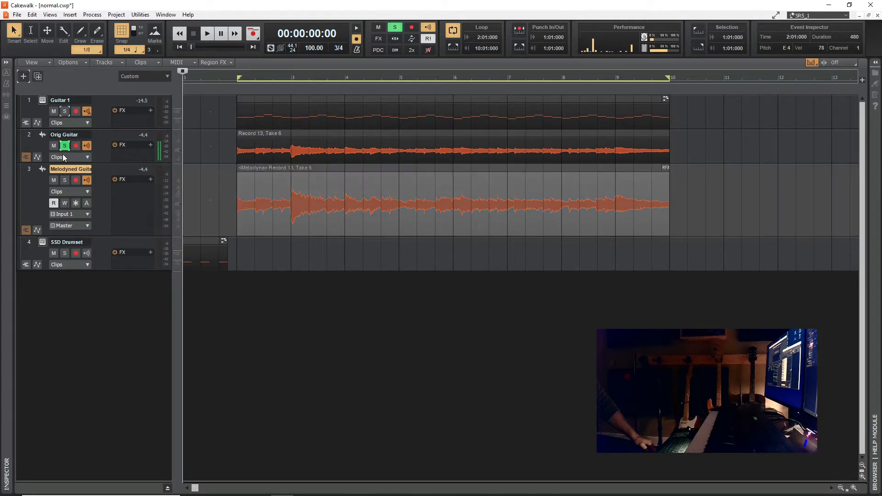
click(65, 182)
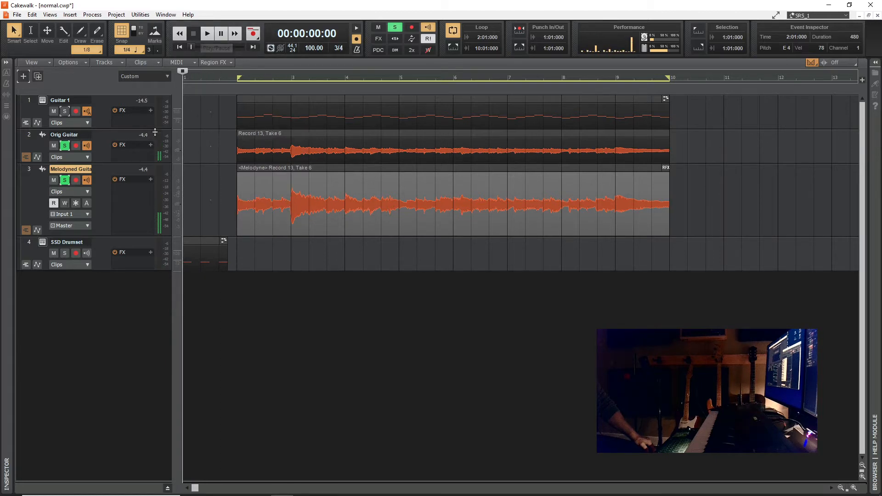
click(65, 253)
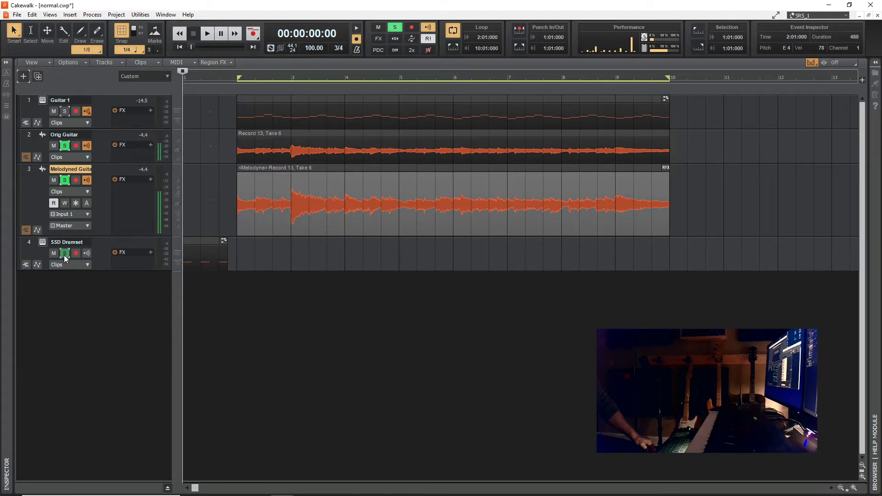
click(207, 34)
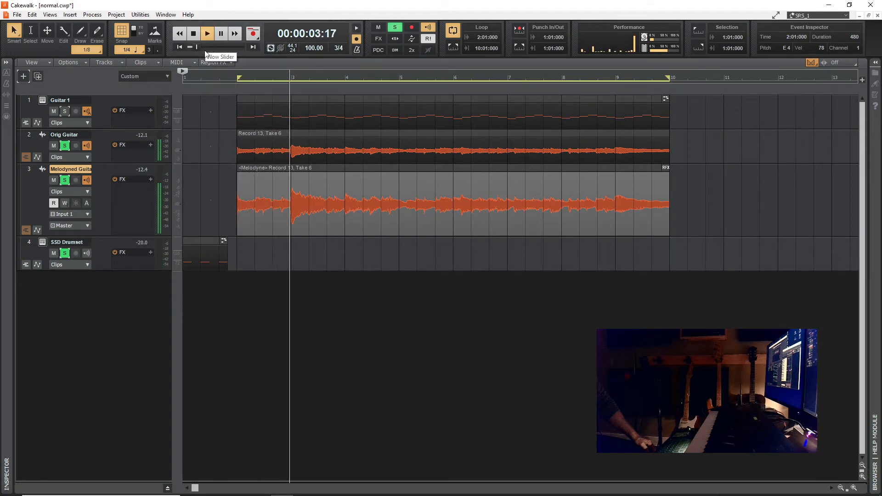
- Take Orig Guitar out of solo during playback, solo Guitar 1 with the Melodyned Guitar and drums, and stop
click(67, 146)
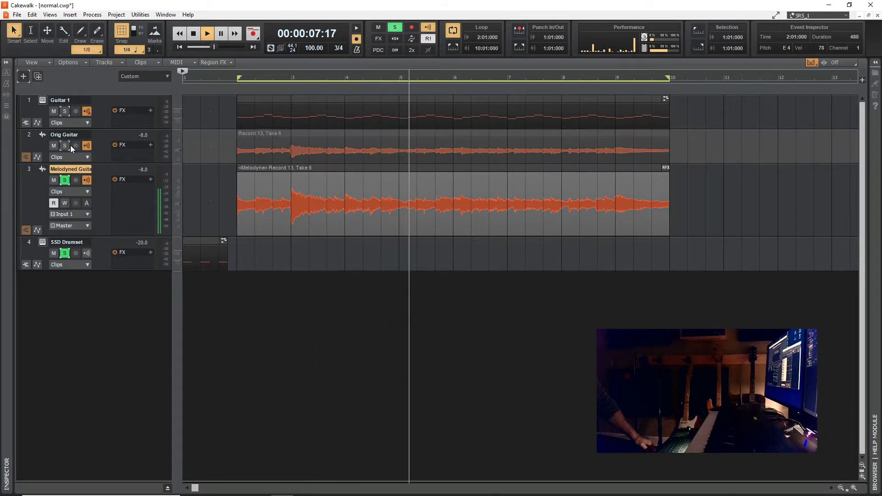
click(65, 112)
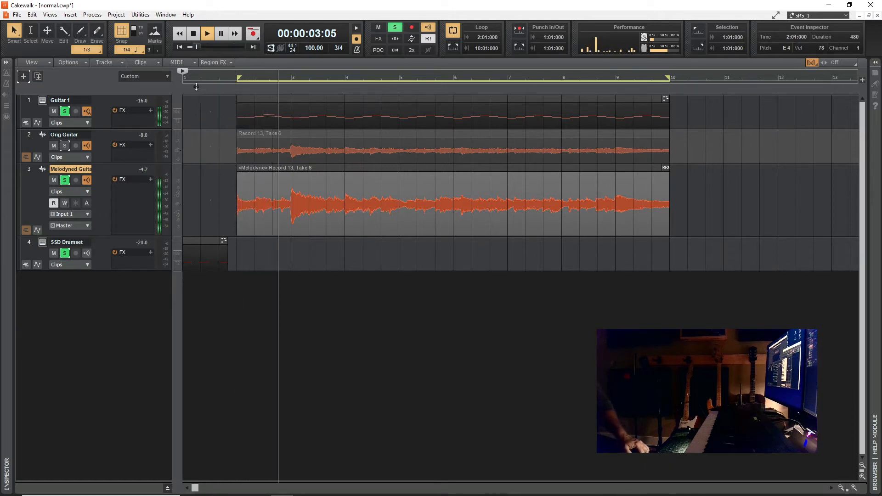
click(194, 33)
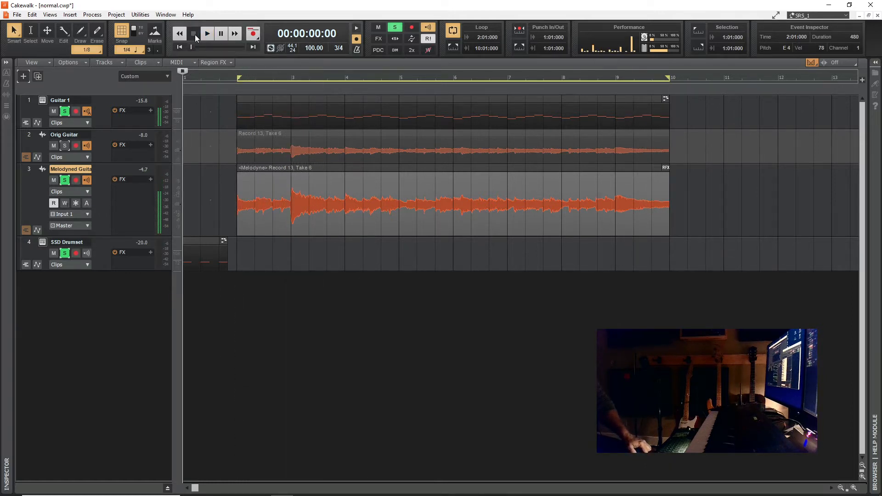
- Bounce the Melodyne-edited Record 13, Take 6 clip on the Melodyned Guitar track to a clip and select it
click(281, 170)
right_click(282, 171)
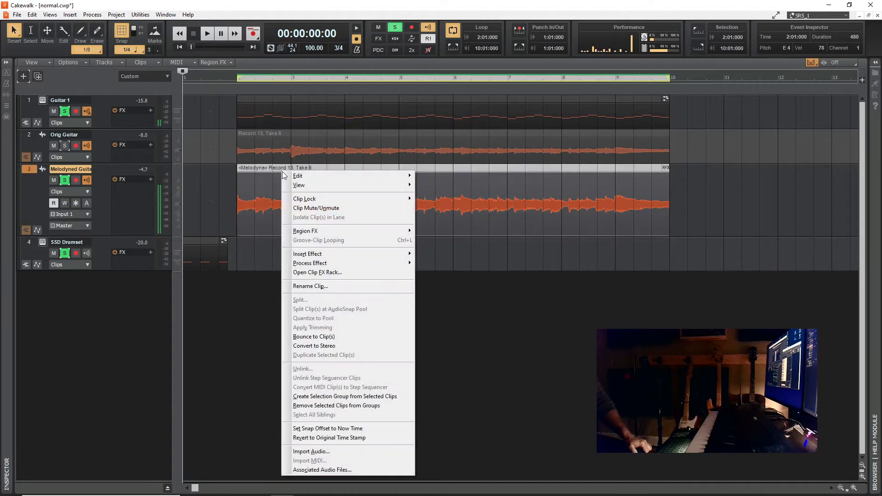
click(314, 337)
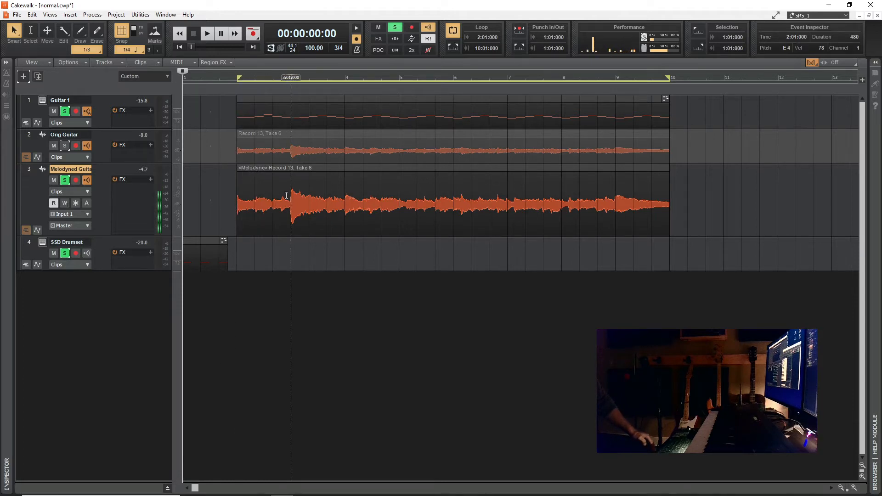
click(291, 167)
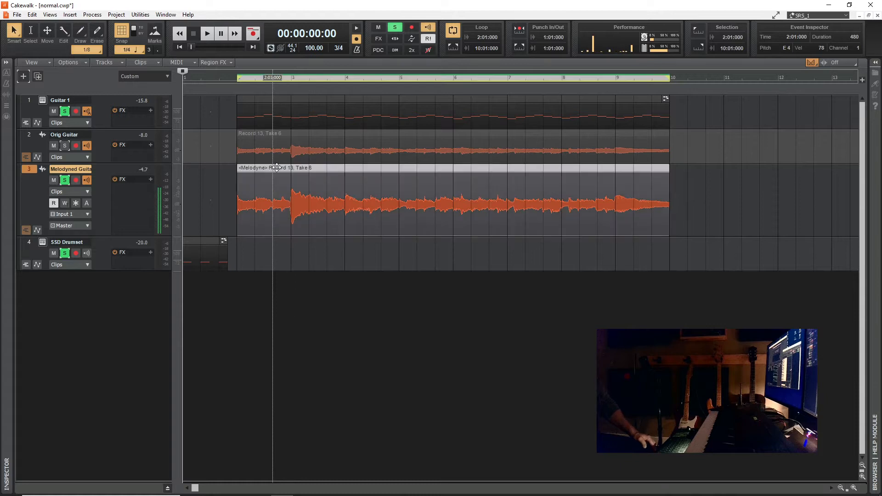
- Examine the Melodyne region effect options for the bounced clip on the Melodyned Guitar track
click(369, 176)
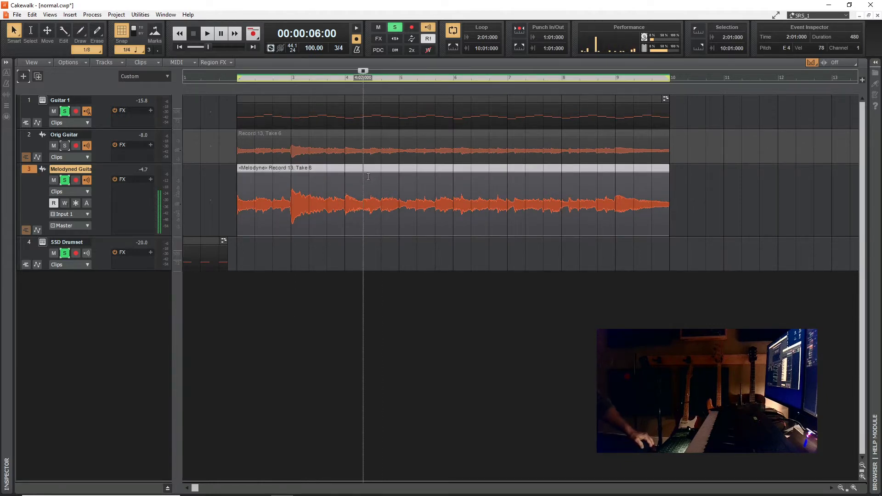
right_click(366, 170)
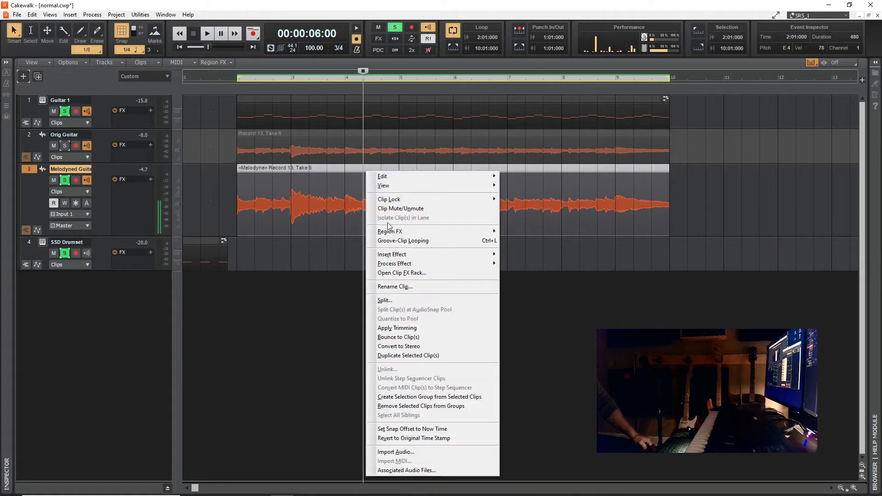
mouse_move(398, 256)
mouse_move(413, 231)
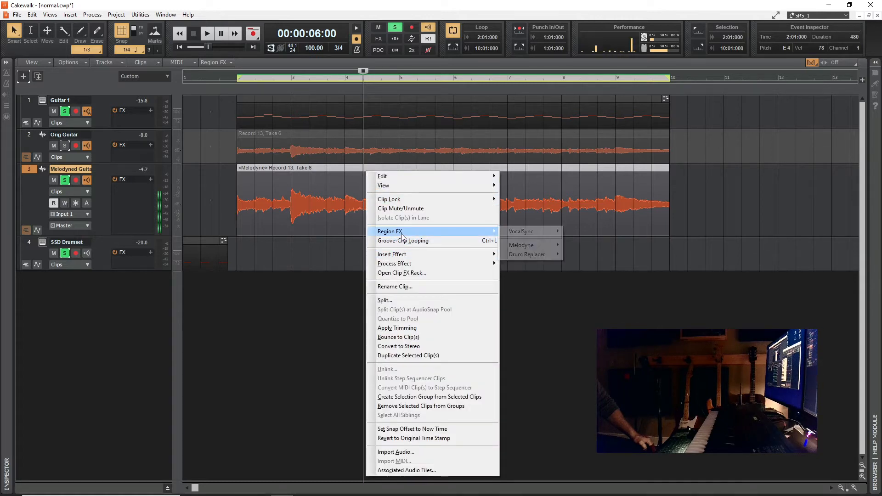
mouse_move(518, 247)
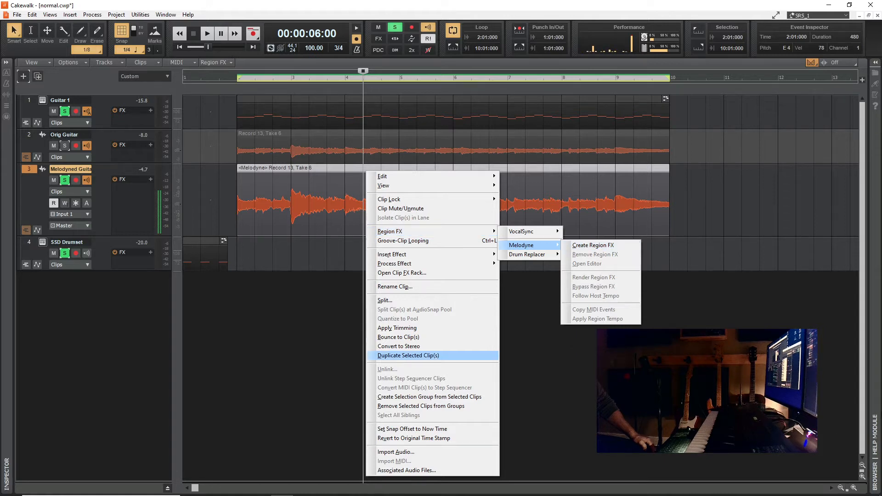
click(521, 352)
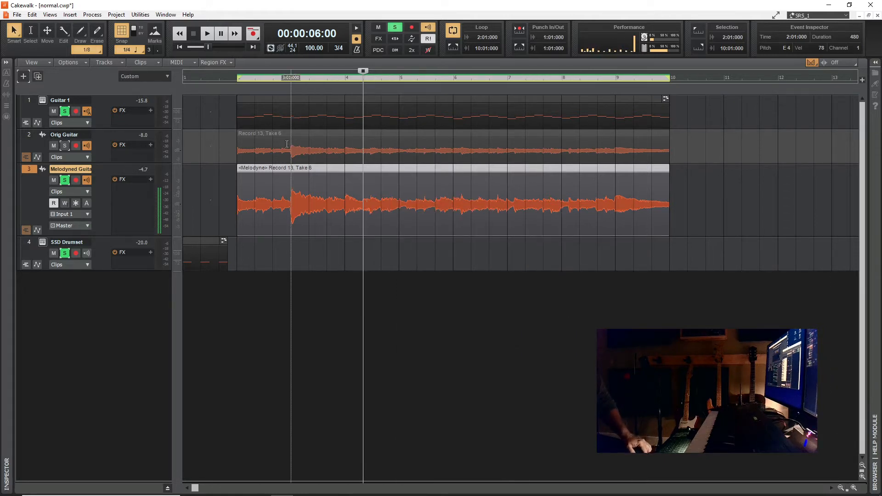
- Mute Orig Guitar, and take Guitar 1 and Melodyned Guitar out of solo
click(65, 111)
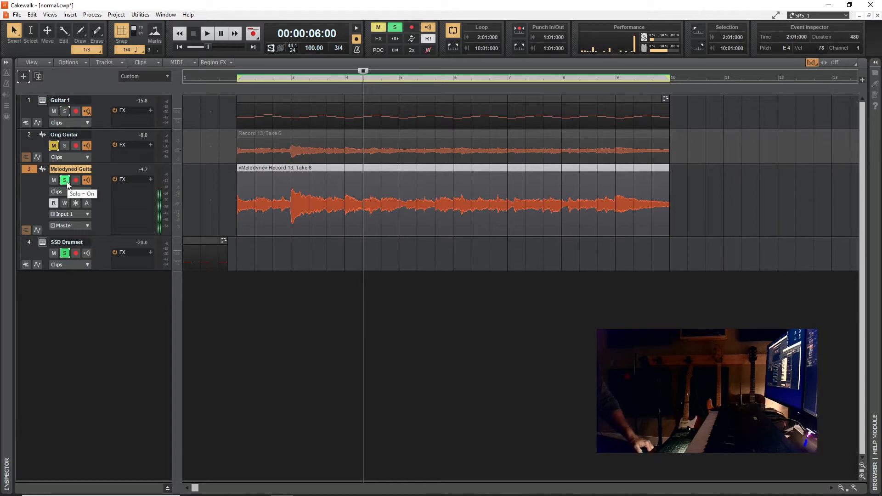
click(65, 180)
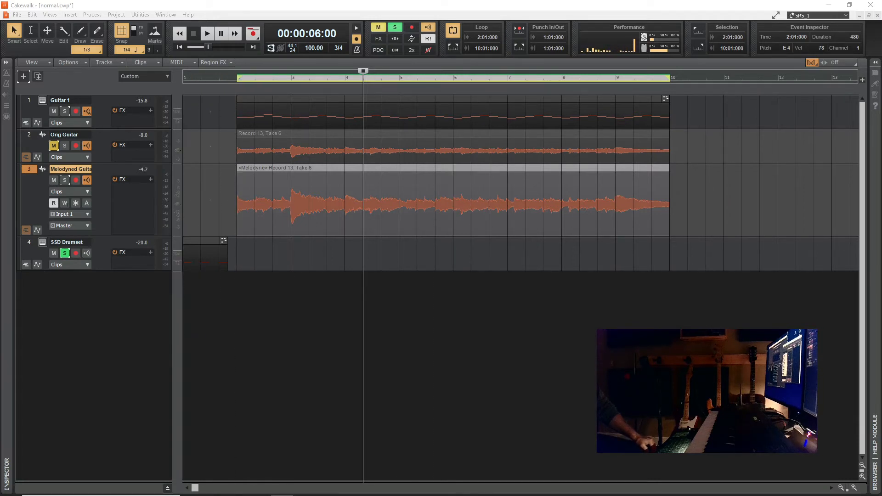
drag(0, 294, 0, 195)
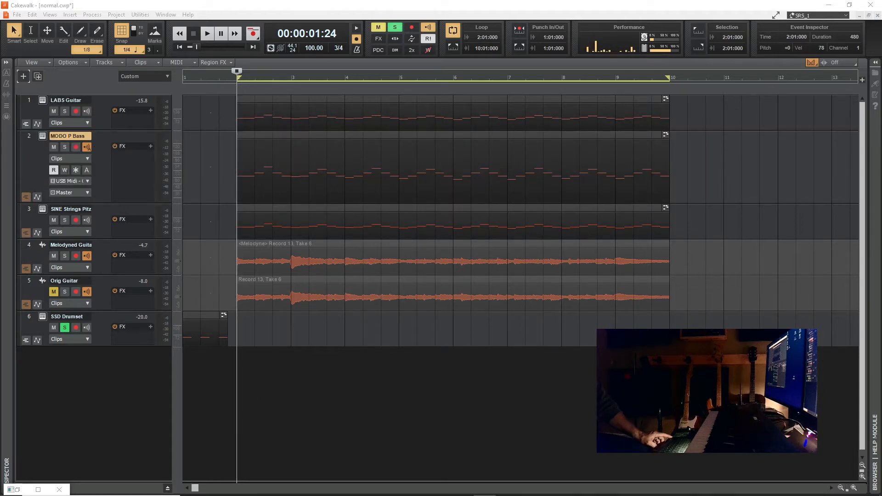
- Open the MODO P Bass clip in the piano roll and enlarge its window to fill the screen
click(277, 136)
click(277, 136)
mouse_move(11, 489)
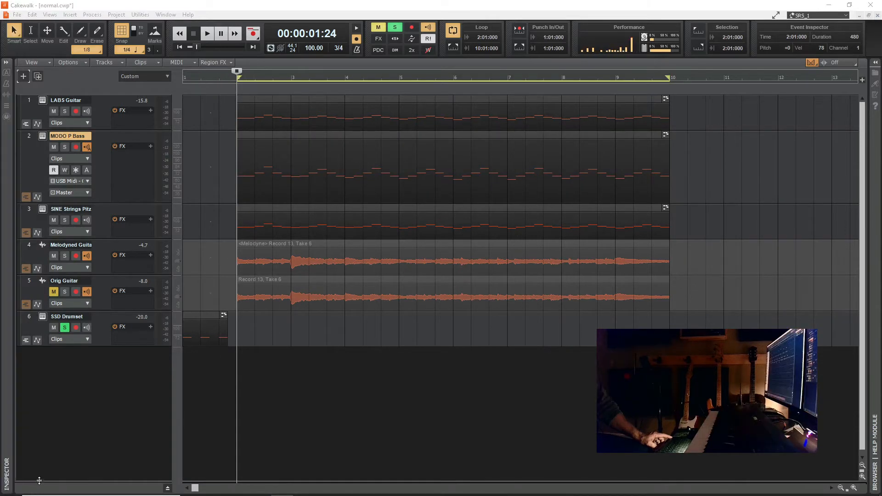
drag(0, 21, 500, 1)
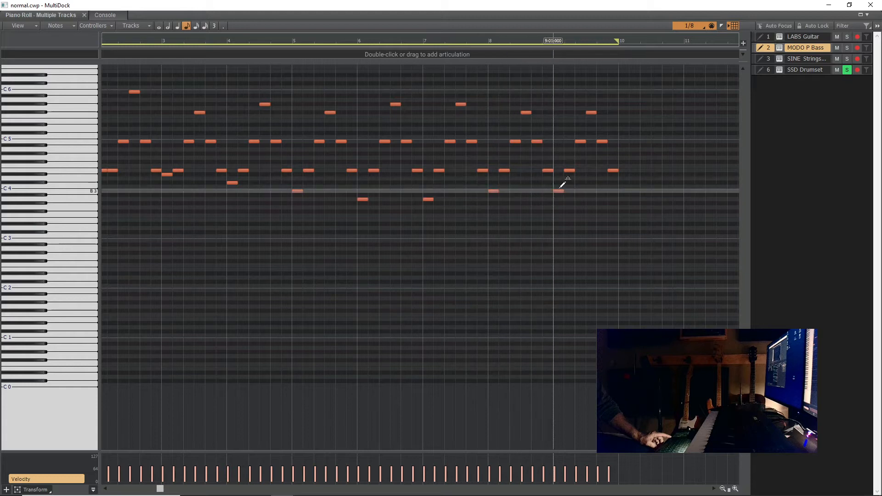
- Delete the upper melody notes from the MODO P Bass part, keeping the bass notes, and erase the repeated E4 early in measure 2
drag(651, 100, 172, 177)
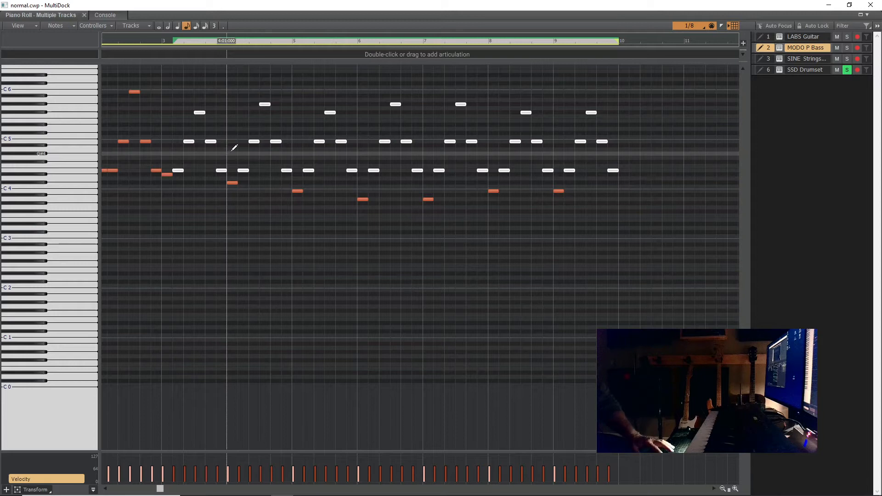
key(Delete)
drag(189, 83, 122, 139)
key(Delete)
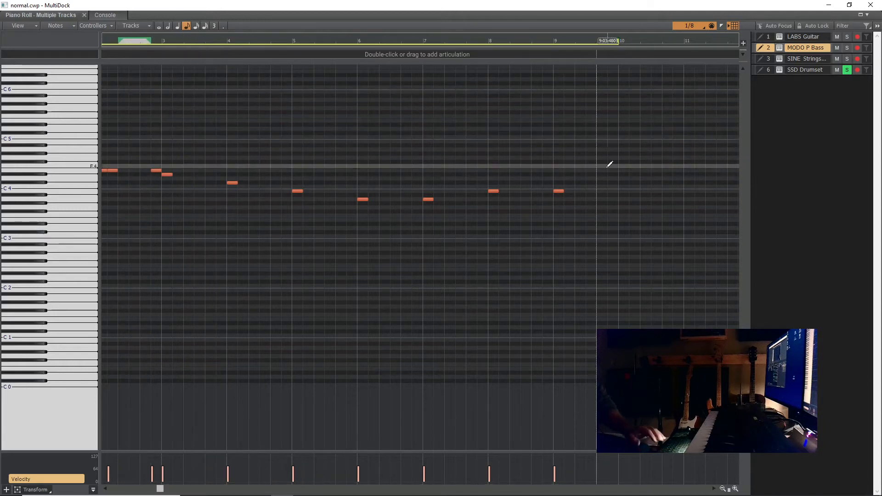
drag(649, 147, 102, 258)
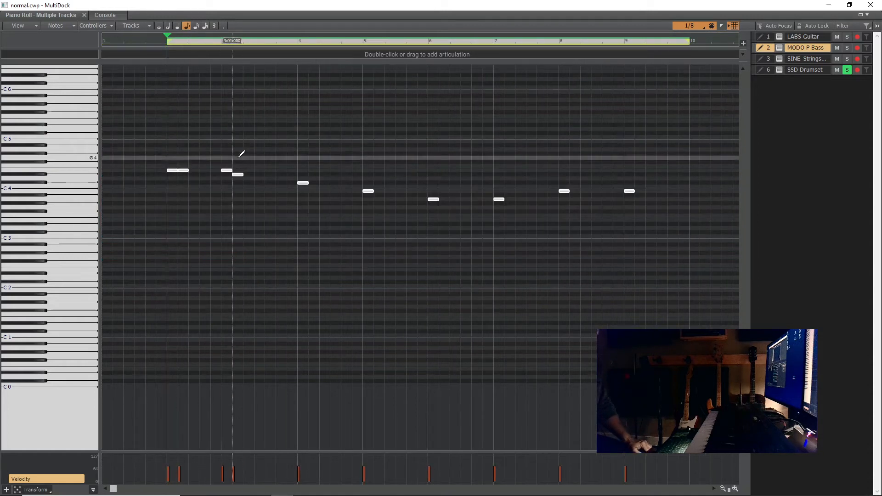
right_click(186, 170)
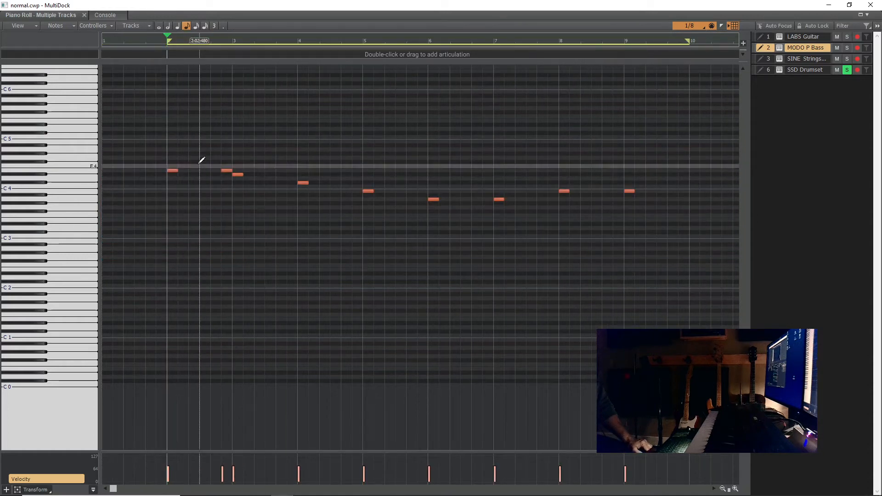
- Lengthen all remaining MODO P Bass notes together to two beats each
drag(704, 134, 102, 229)
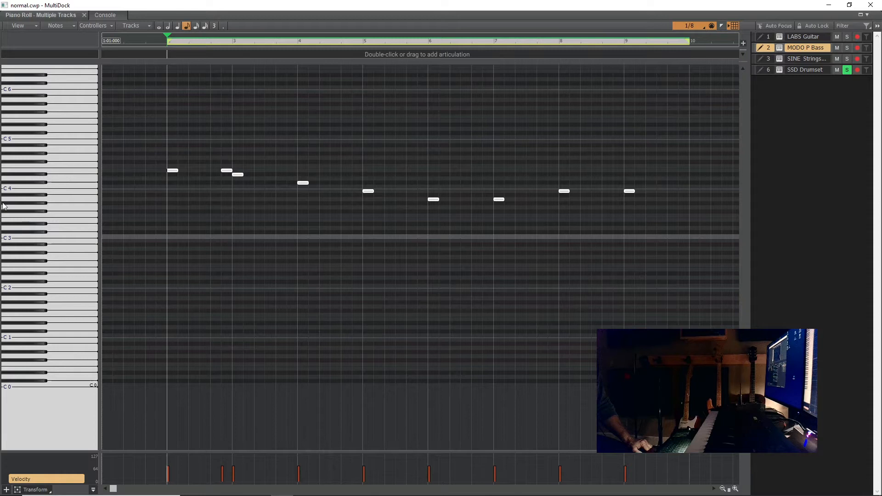
mouse_move(179, 171)
mouse_down()
mouse_move(194, 168)
mouse_move(179, 168)
mouse_up()
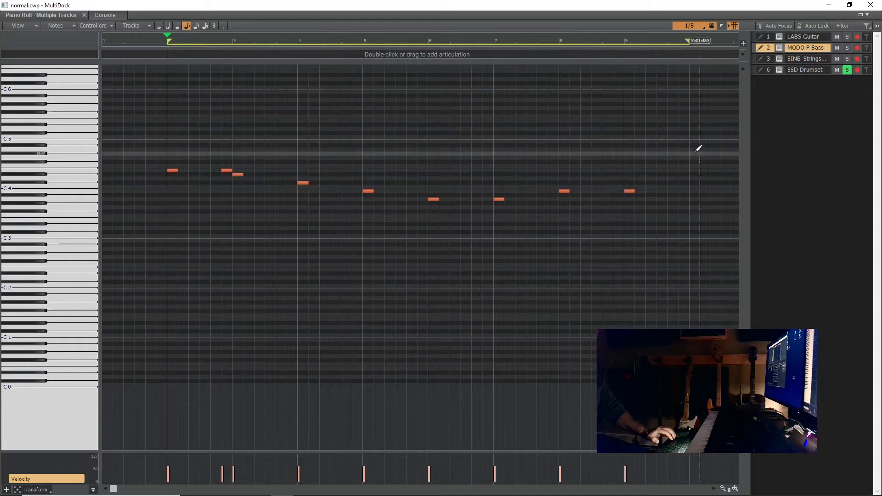
drag(696, 153, 102, 255)
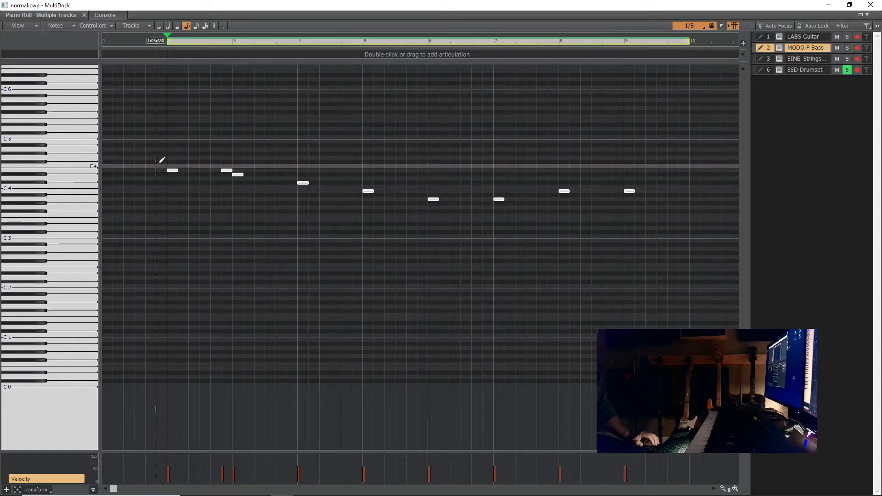
drag(179, 172, 211, 171)
click(233, 235)
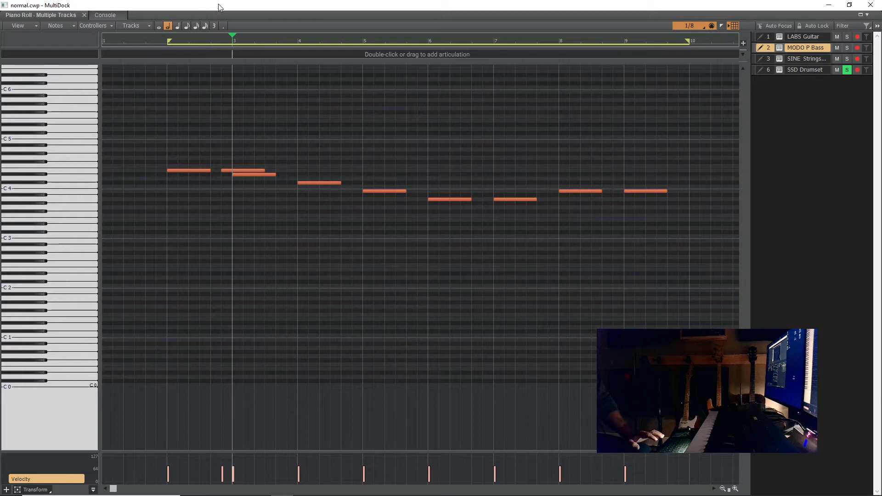
- Return to the track view, solo MODO P Bass and play it from measure 2, and stop
drag(219, 5, 0, 103)
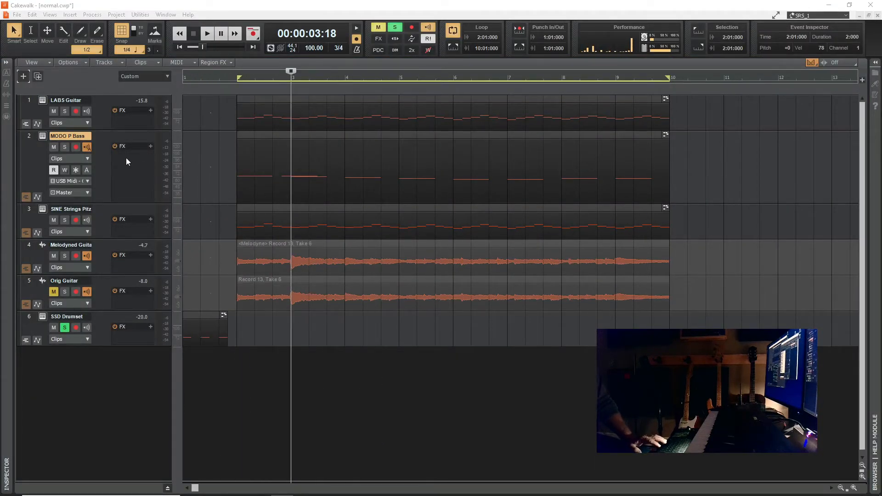
click(65, 147)
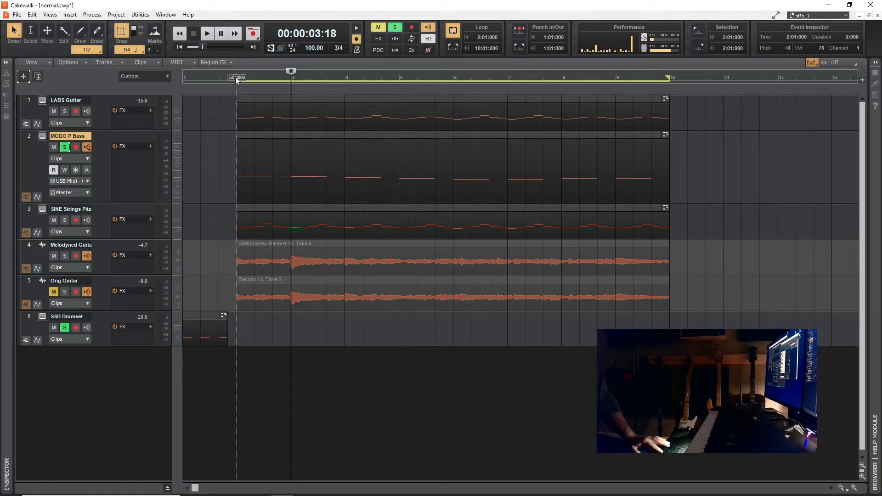
click(235, 76)
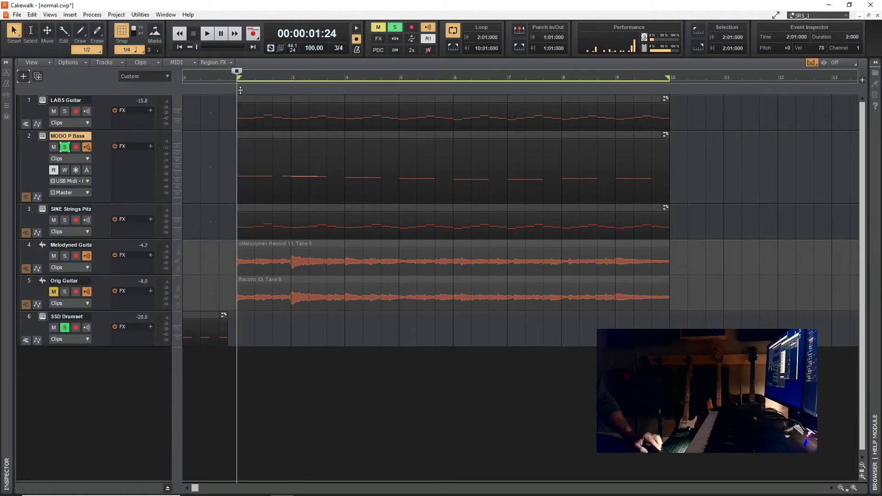
key(space)
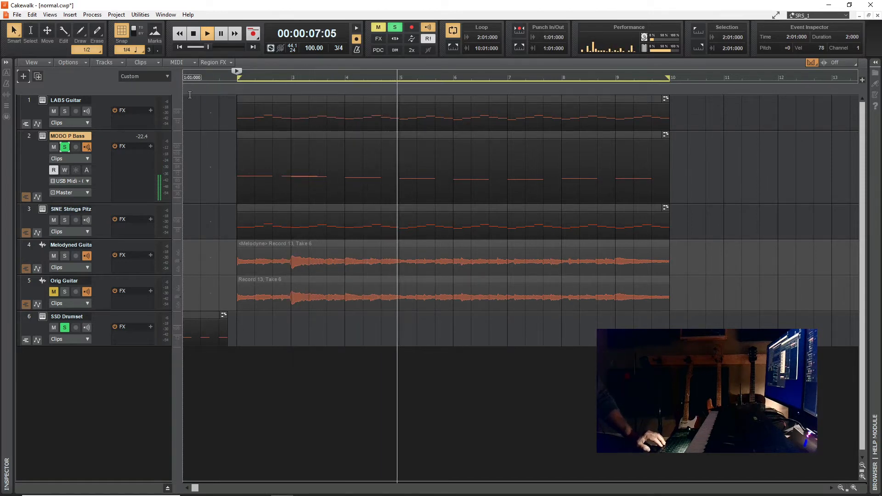
click(194, 35)
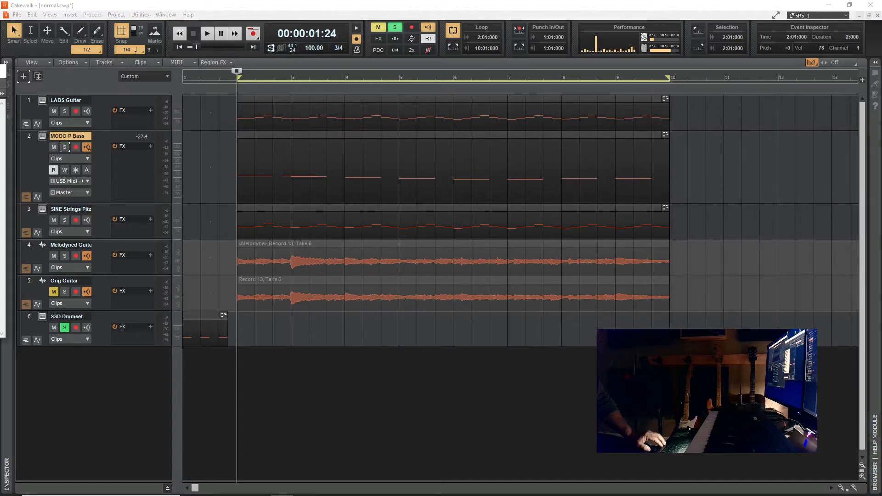
- Open the SINE Strings clip in the piano roll and delete all notes above B4 and below E4
drag(0, 89, 0, 349)
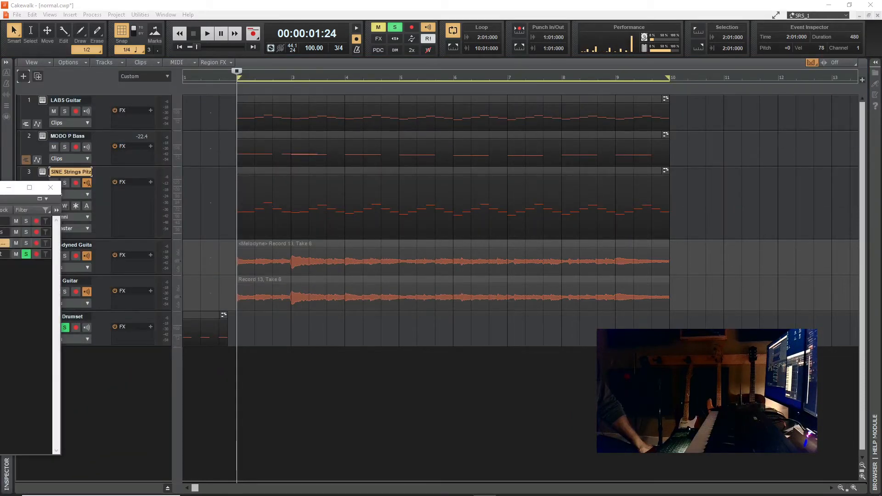
drag(1, 187, 545, 3)
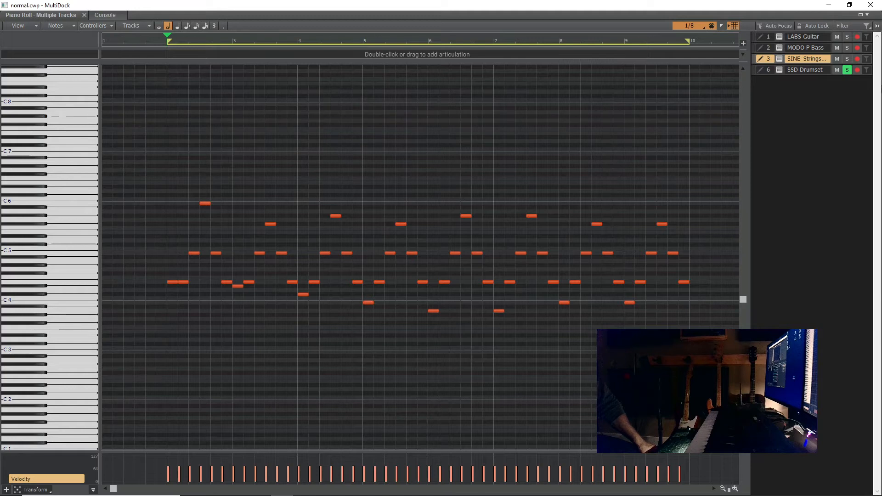
drag(711, 172, 115, 232)
key(Delete)
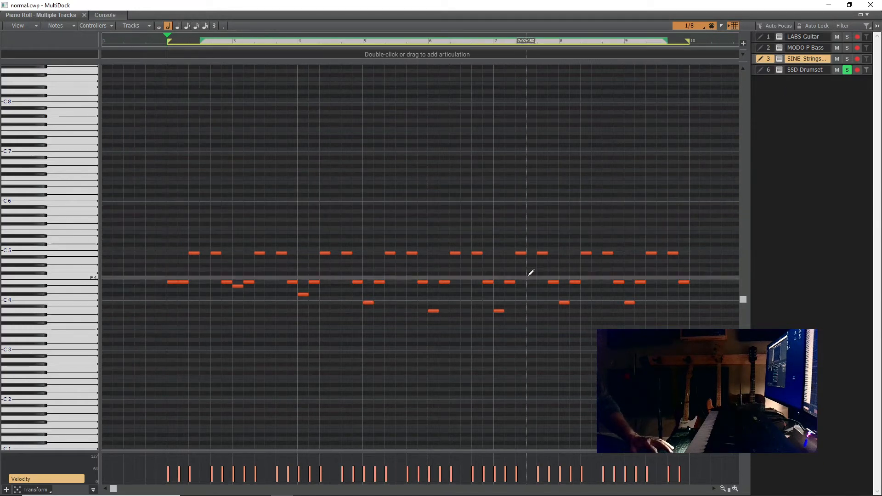
drag(666, 291, 181, 315)
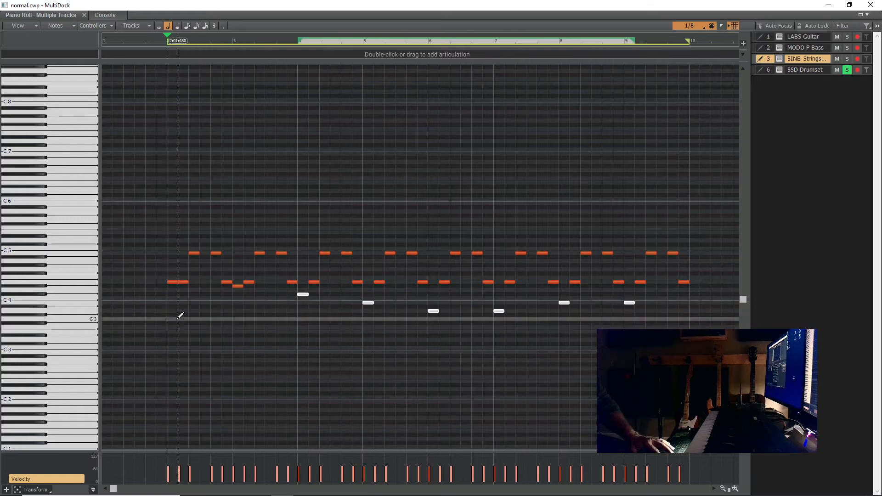
key(Delete)
right_click(247, 286)
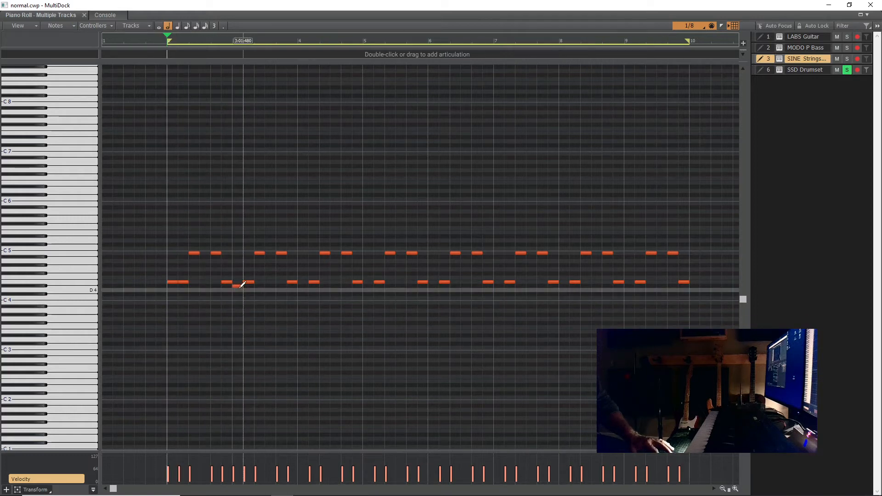
right_click(238, 287)
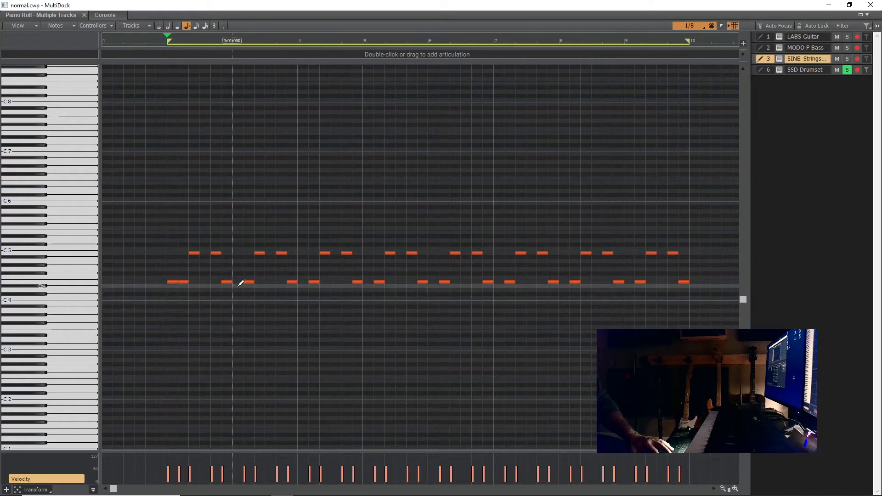
- Erase the second E4 note of the SINE Strings part and move the first E4 an eighth note later, to 2:01:480
right_click(183, 282)
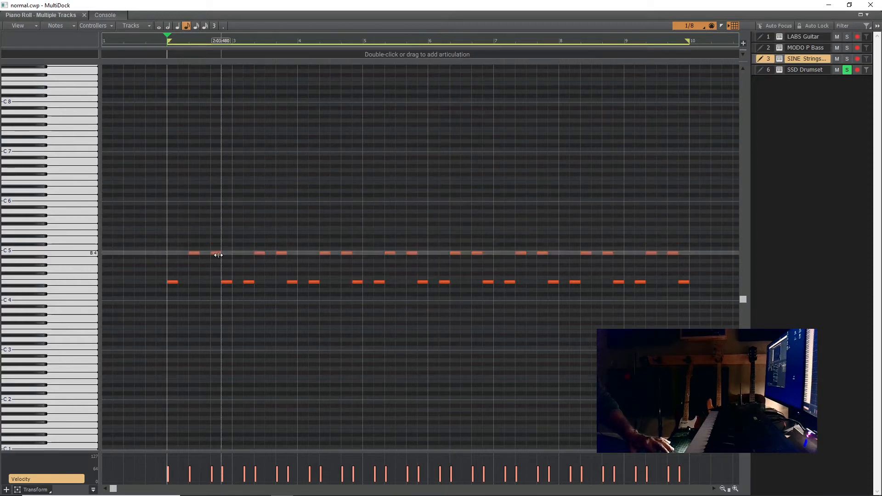
drag(176, 283, 183, 282)
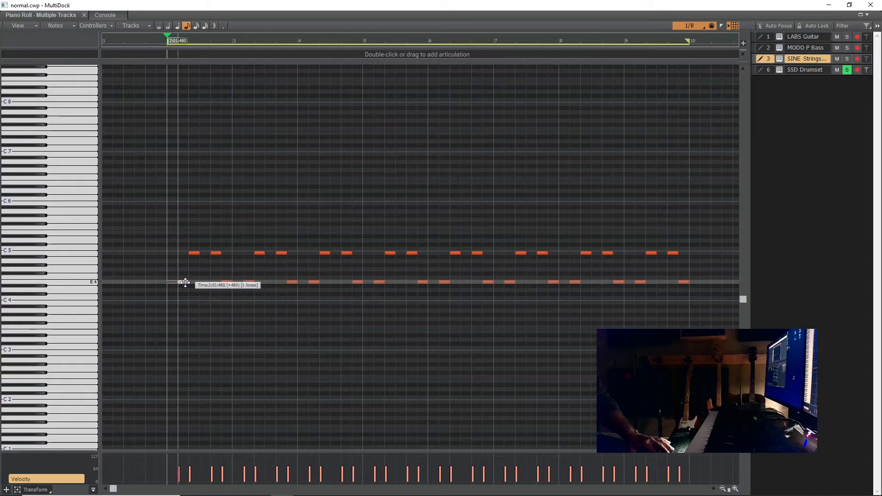
click(303, 175)
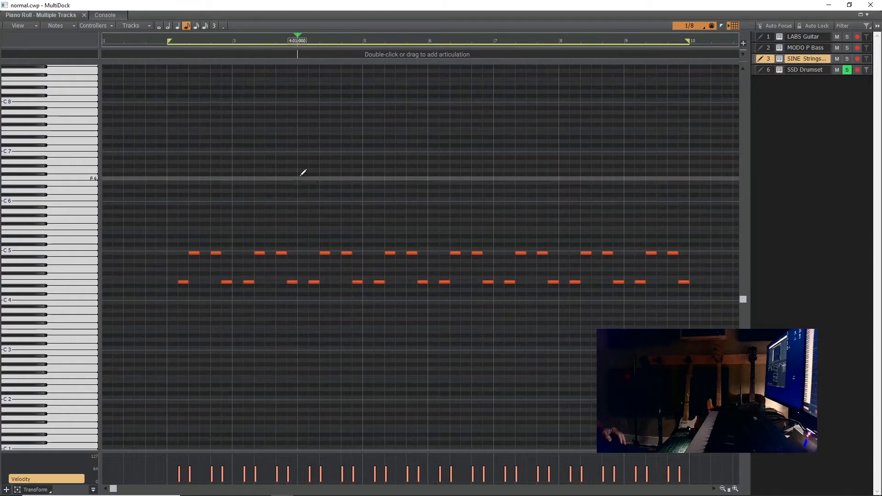
- Return to the track view, play the song from the start with SINE Strings soloed, and add MODO P Bass to the solo
drag(572, 9, 0, 170)
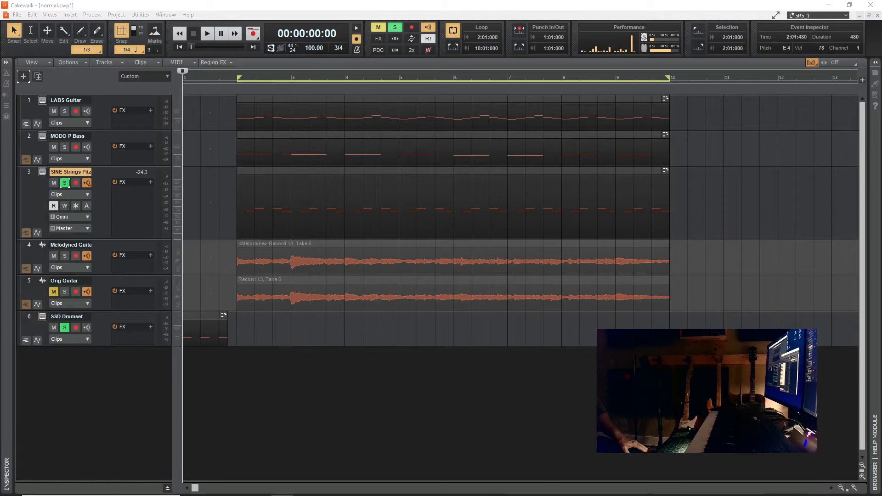
click(207, 35)
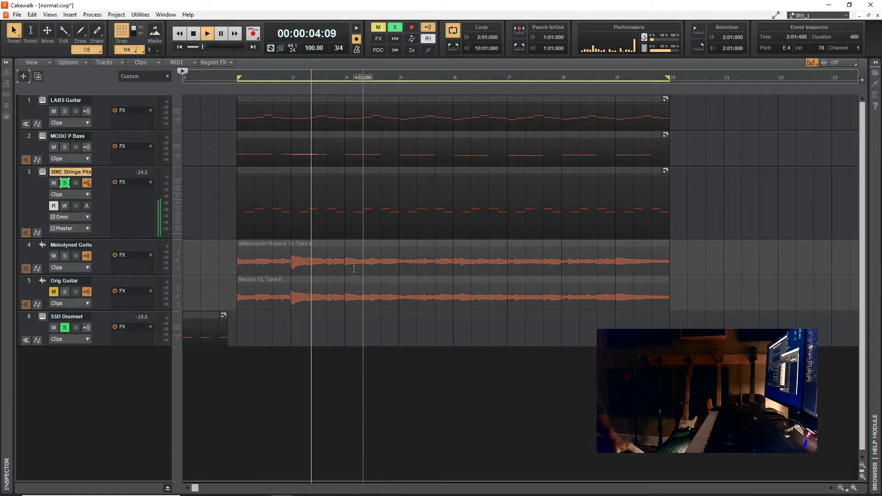
click(65, 147)
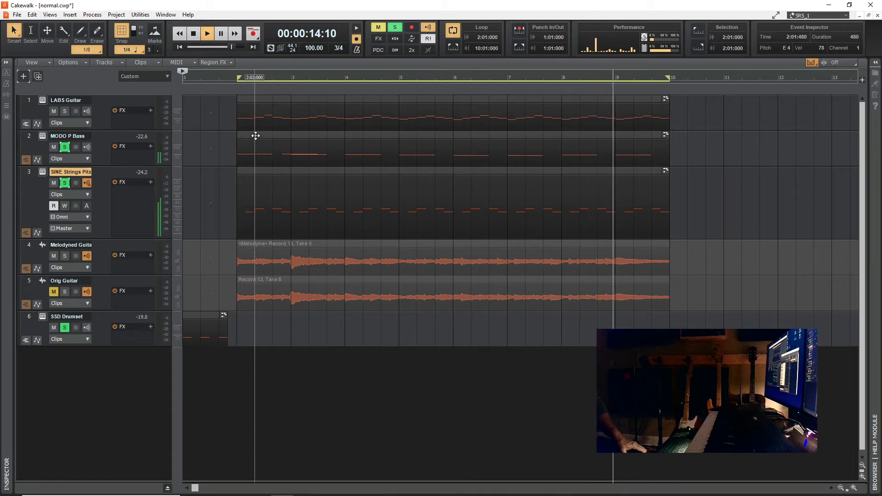
- Add LABS Guitar to the soloed tracks, listen to the combination, and stop playback
click(65, 112)
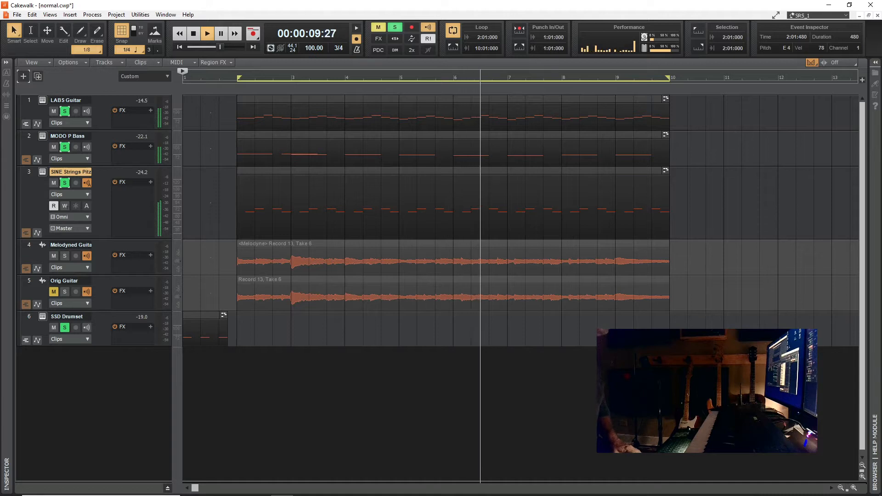
drag(0, 83, 0, 40)
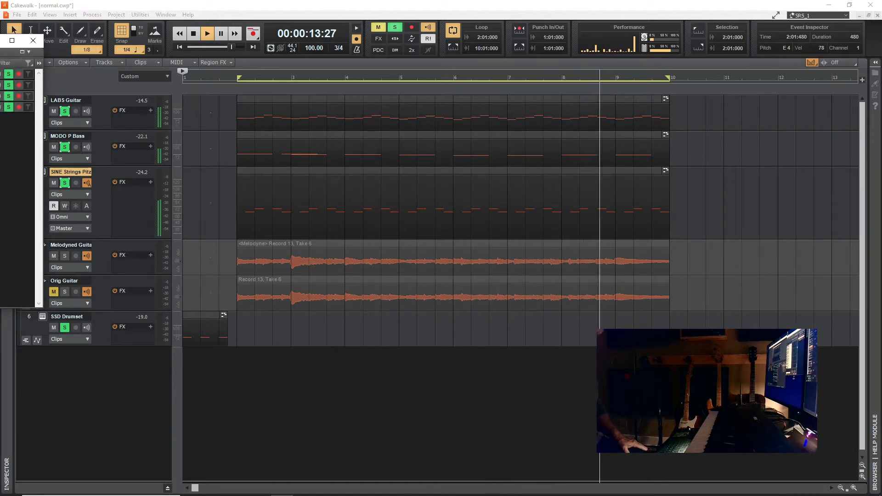
click(193, 34)
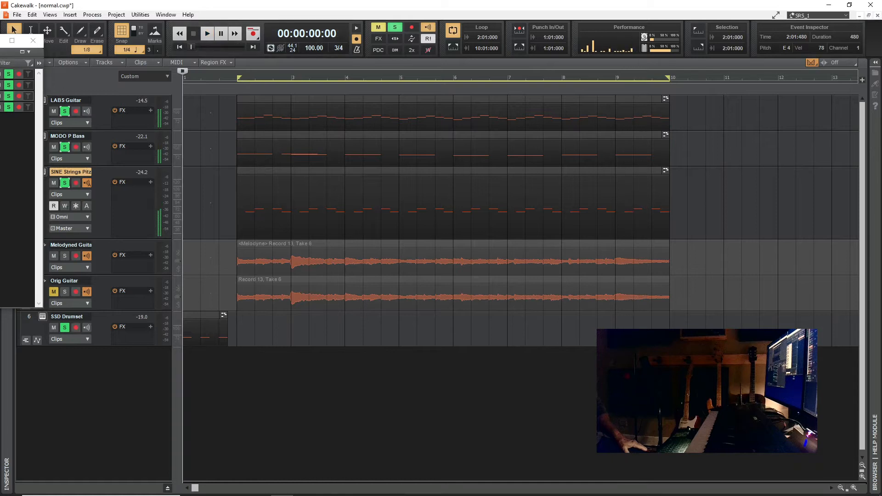
drag(0, 41, 0, 83)
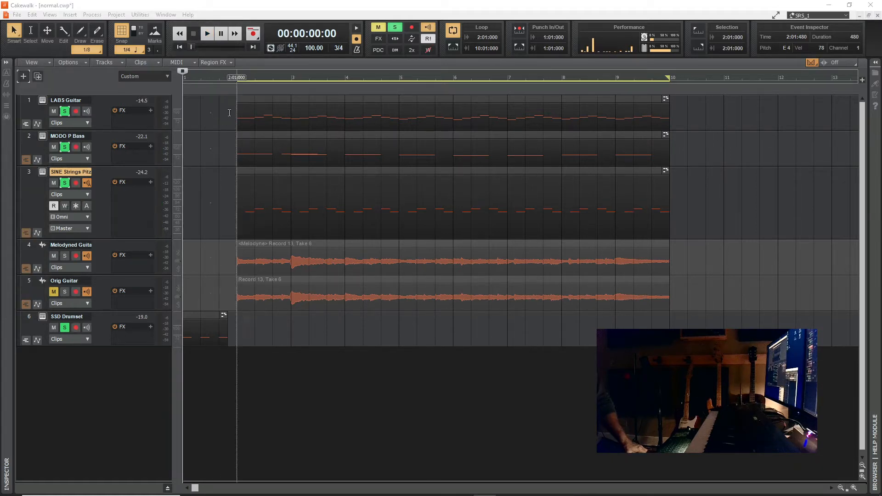
- Open the LABS Guitar instrument, leave only that track soloed, and play the song from the start
click(54, 100)
drag(0, 120, 611, 79)
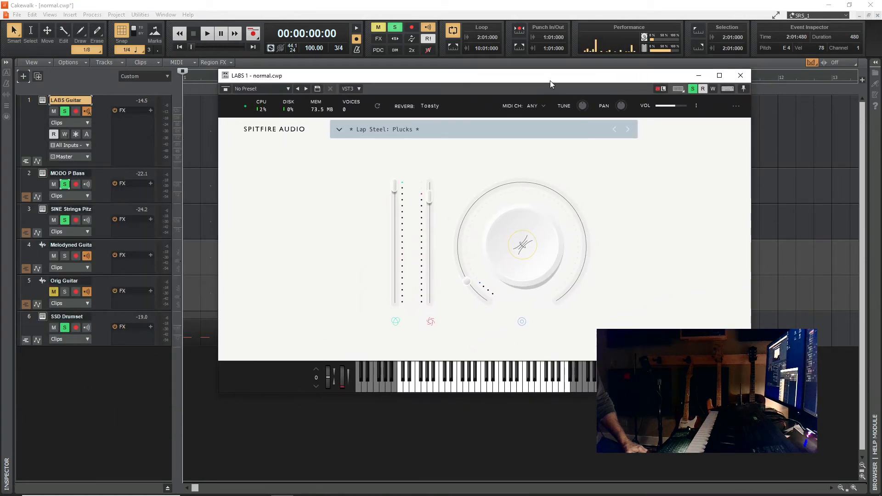
drag(550, 80, 567, 190)
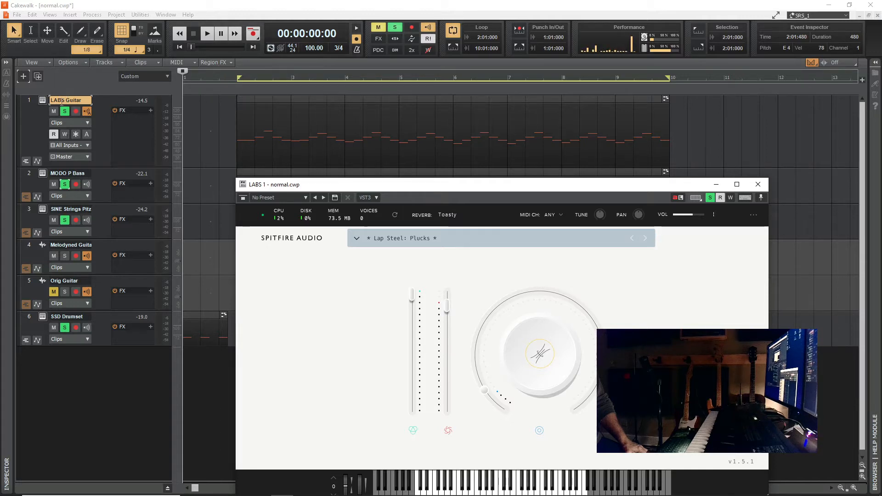
click(65, 185)
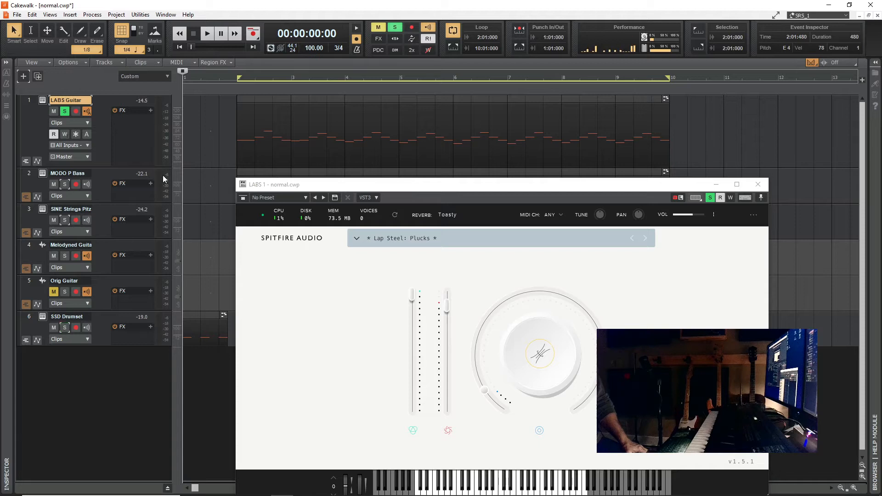
click(206, 34)
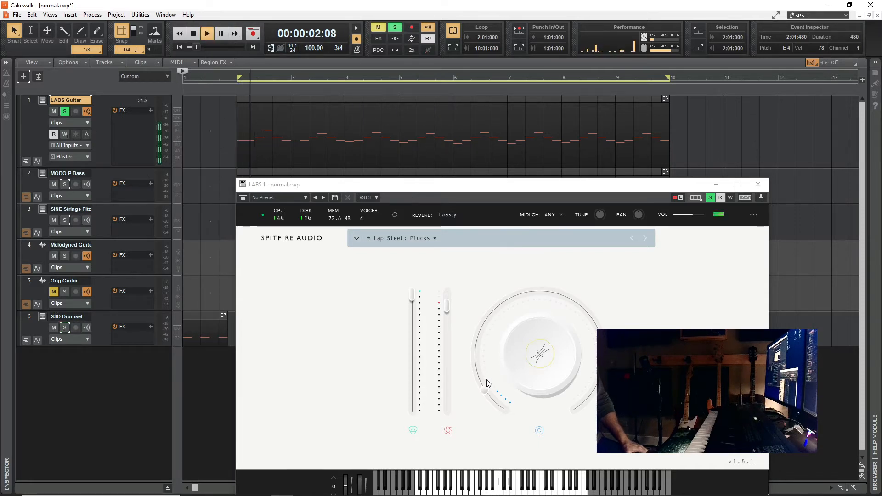
- Audition the large knob's parameters on Lap Steel: Plucks during playback, including Variation, and slightly lower the red-marked slider
drag(490, 348, 586, 308)
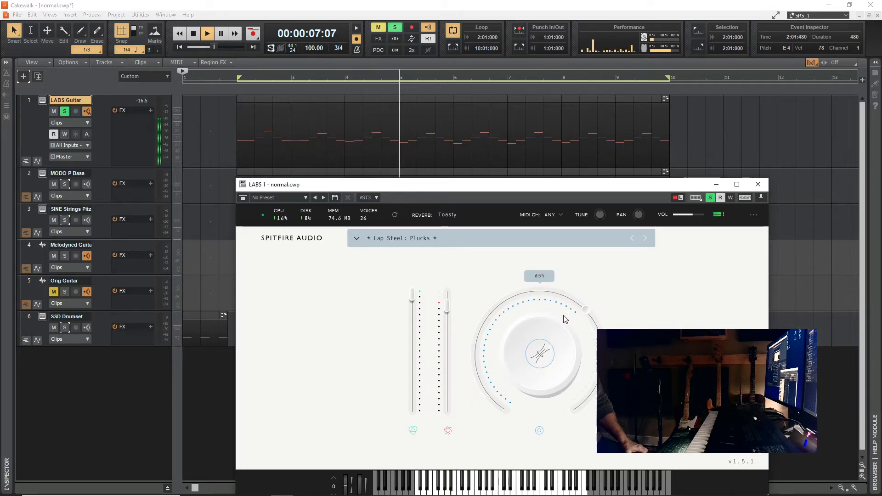
click(536, 358)
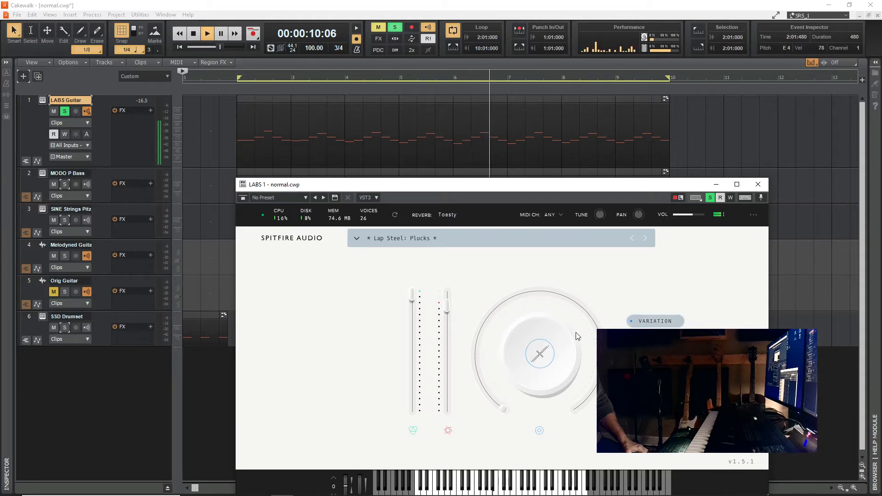
drag(504, 409, 505, 408)
drag(504, 347, 551, 298)
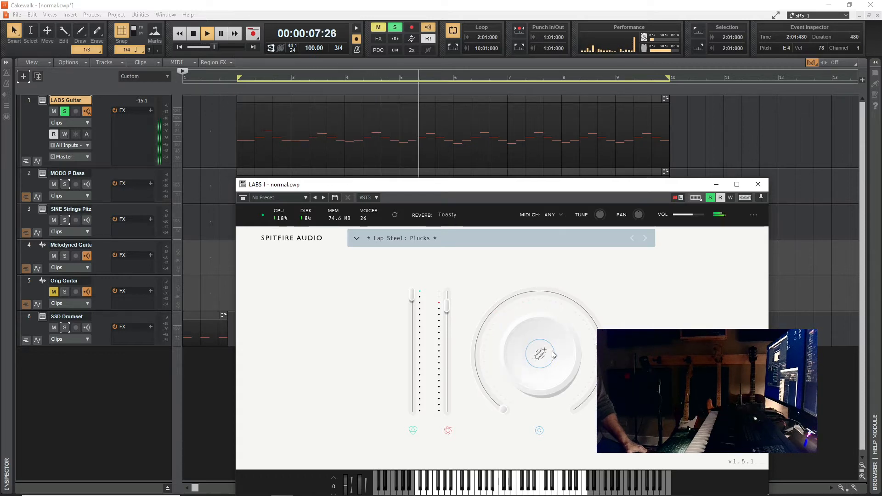
mouse_move(577, 314)
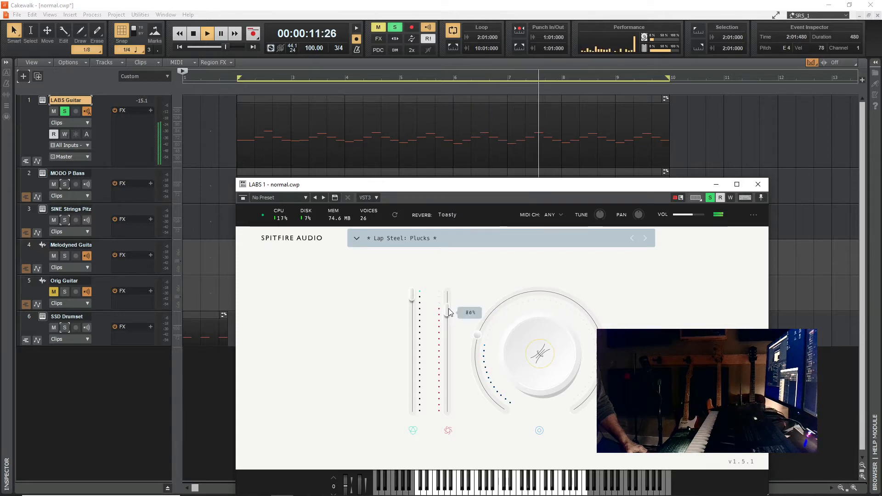
mouse_move(452, 308)
mouse_down()
mouse_move(453, 360)
mouse_move(454, 302)
mouse_move(457, 348)
mouse_move(459, 316)
mouse_up()
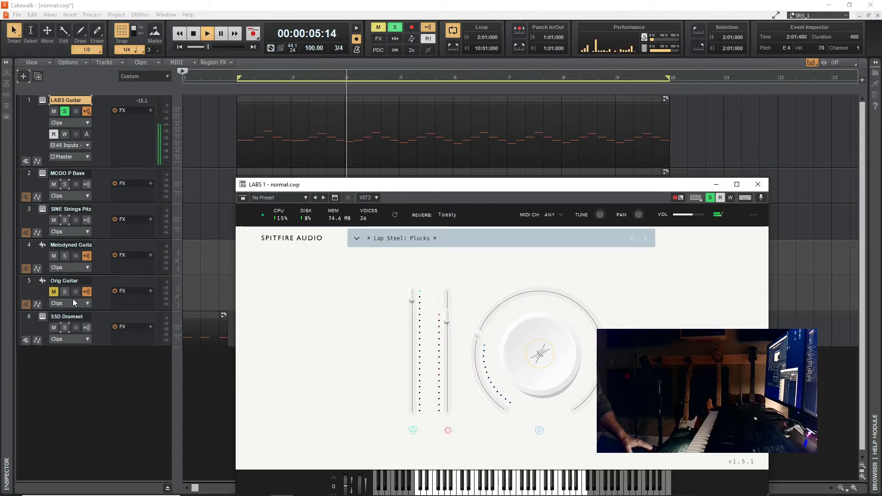
- Briefly solo Melodyned Guitar for comparison, add MODO P Bass and SINE Strings to the solo instead, and stop playback
click(64, 255)
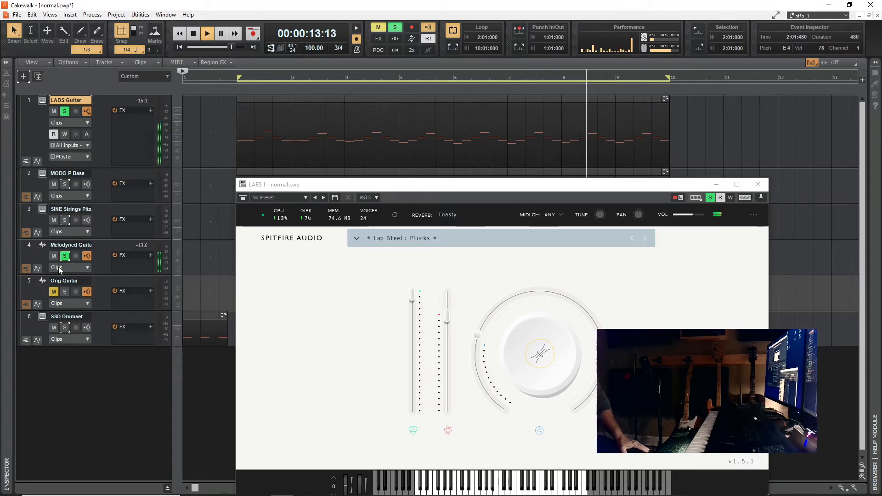
click(65, 256)
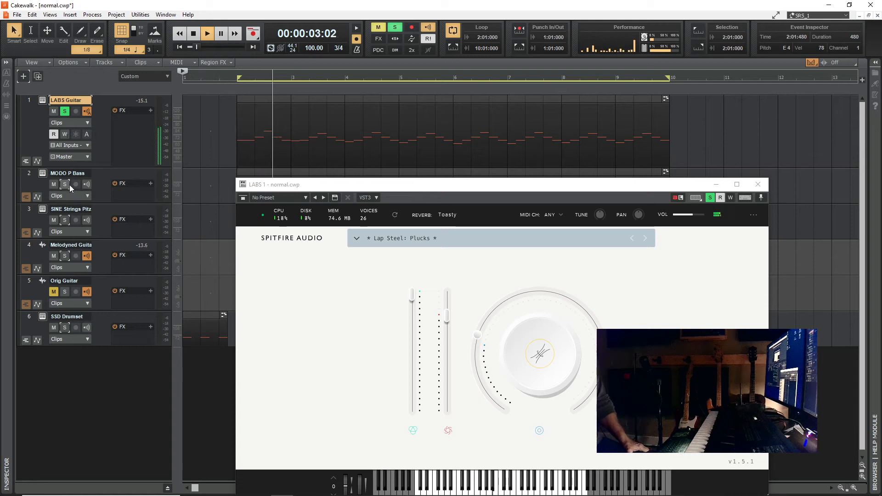
click(65, 220)
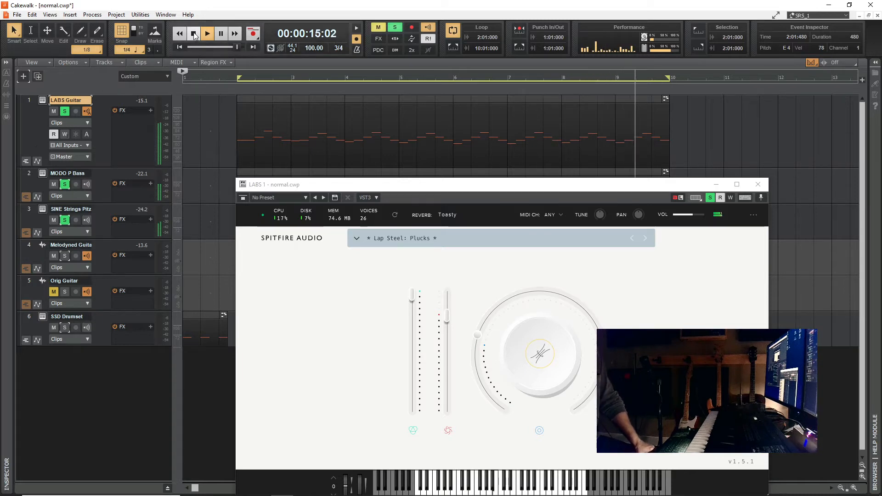
click(194, 34)
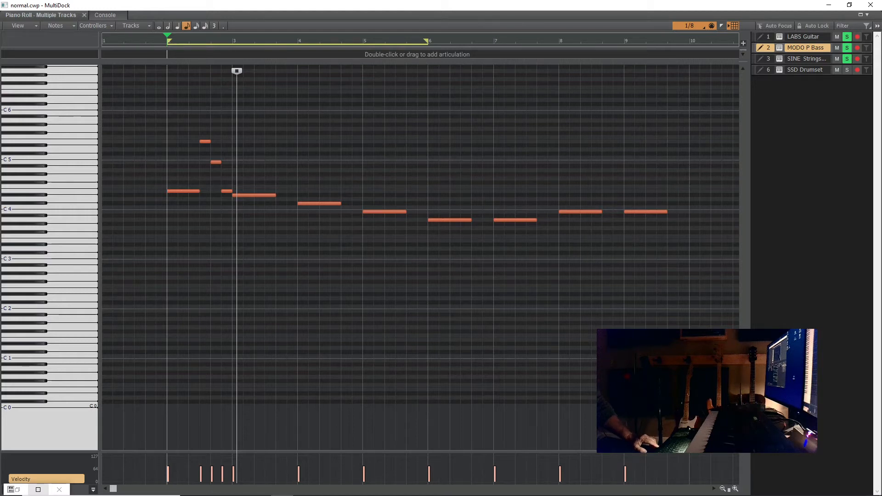
- In the MODO P Bass piano roll, replace the last eighth of measure 3's D#4 note with a G#4, and listen to it
key(space)
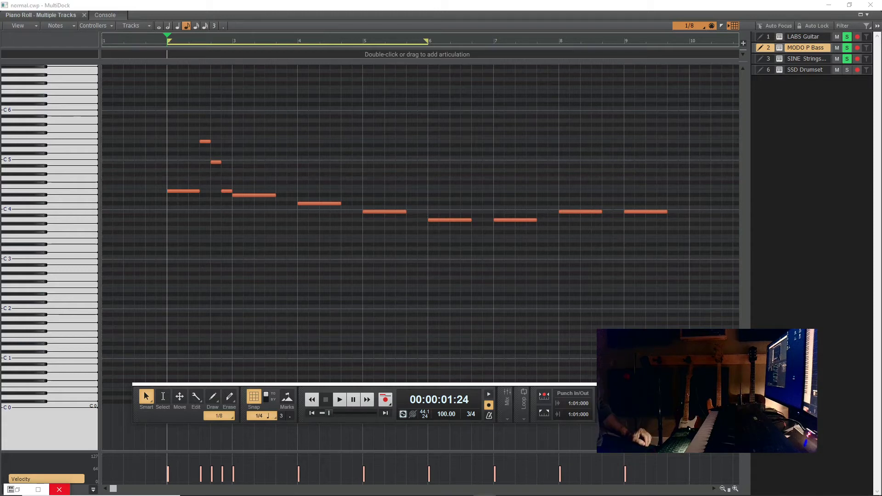
click(338, 400)
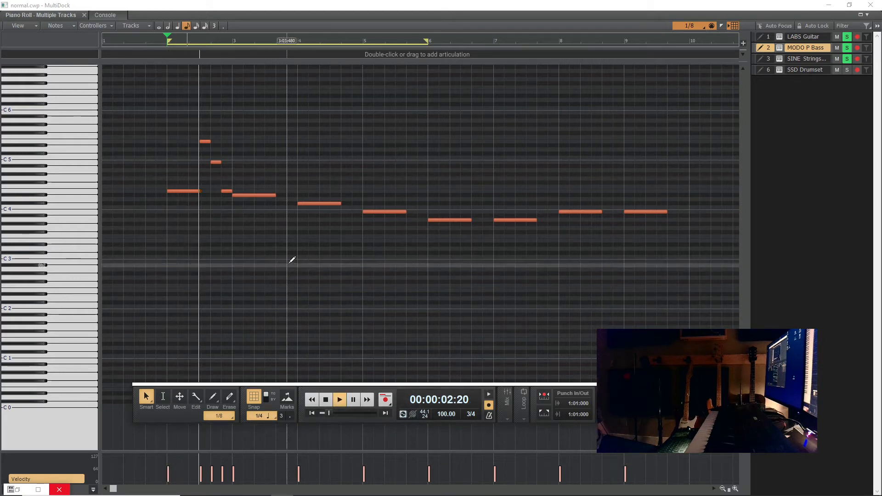
mouse_move(276, 195)
mouse_down()
mouse_move(324, 197)
mouse_move(252, 198)
mouse_move(265, 197)
mouse_move(276, 166)
mouse_move(290, 175)
mouse_move(276, 175)
mouse_up()
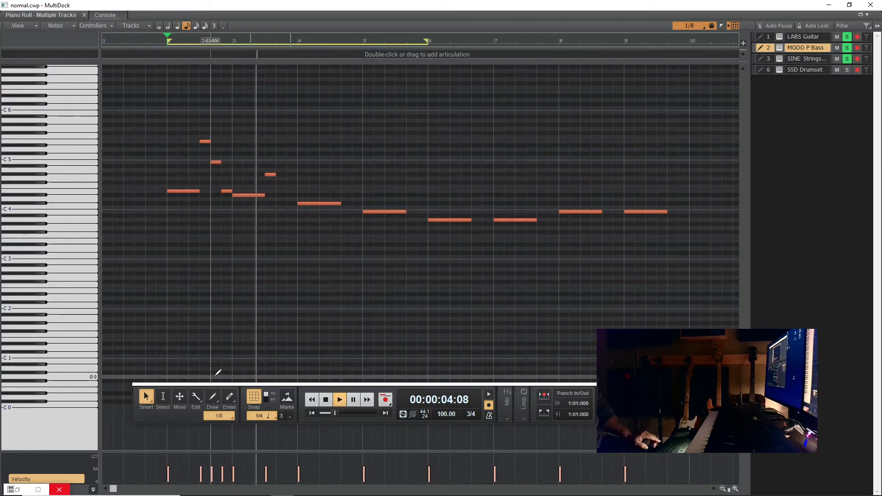
click(325, 400)
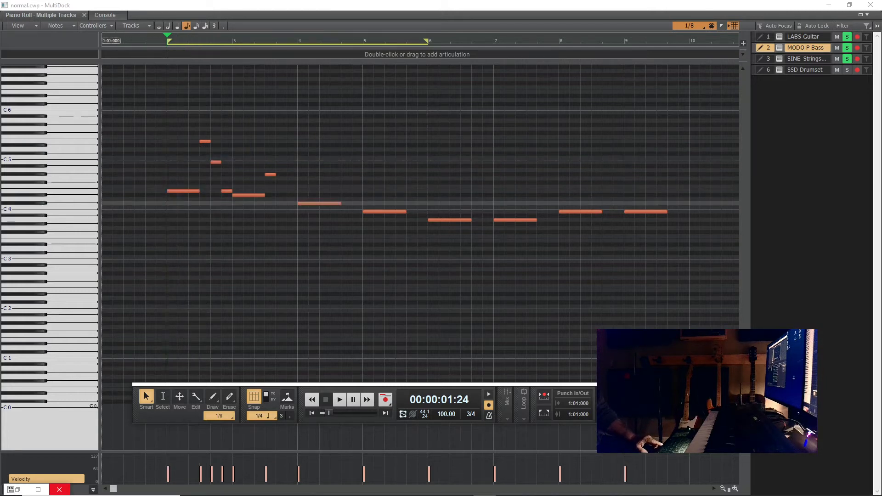
- Turn off snapping in the piano roll, play the MODO P Bass part from the start, and stop playback
key(n)
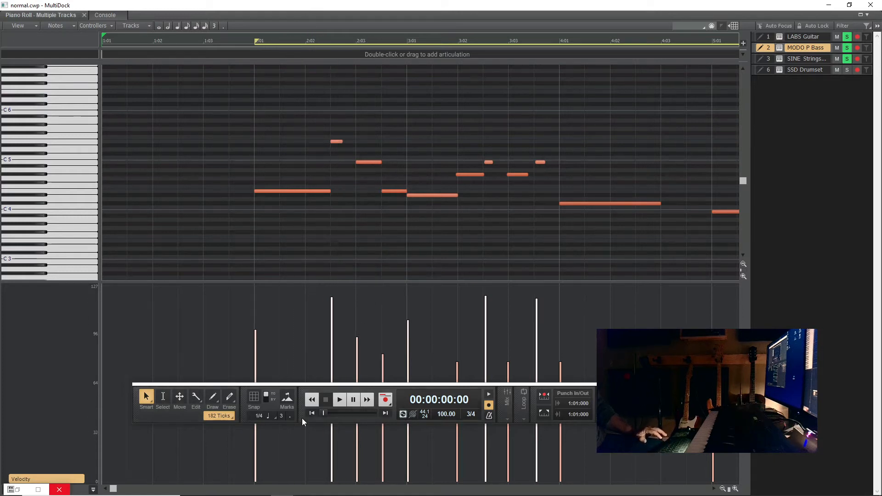
click(339, 400)
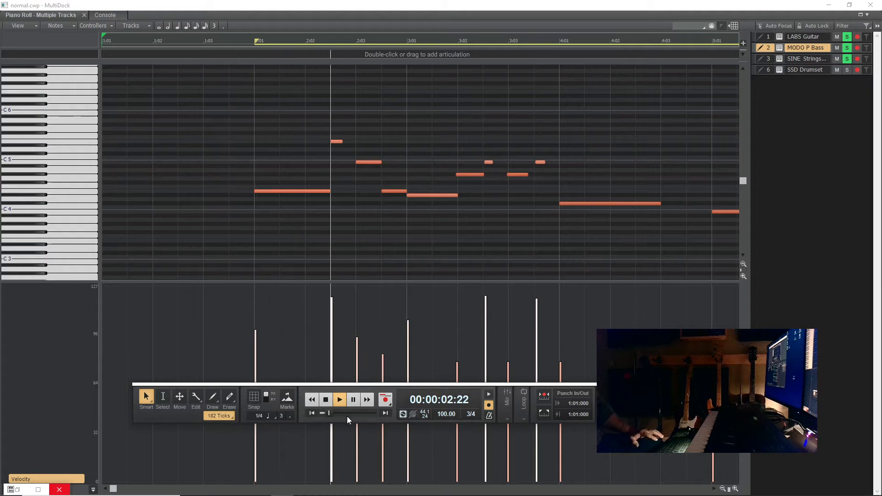
click(324, 401)
click(324, 401)
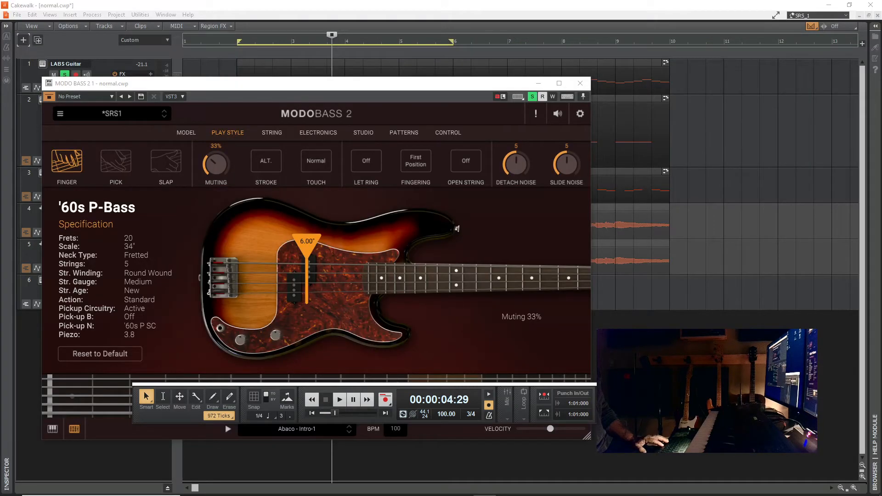
- Set MODO Bass 2's play style to Pick and its string gauge to Heavy, close it, and briefly play the result
click(113, 168)
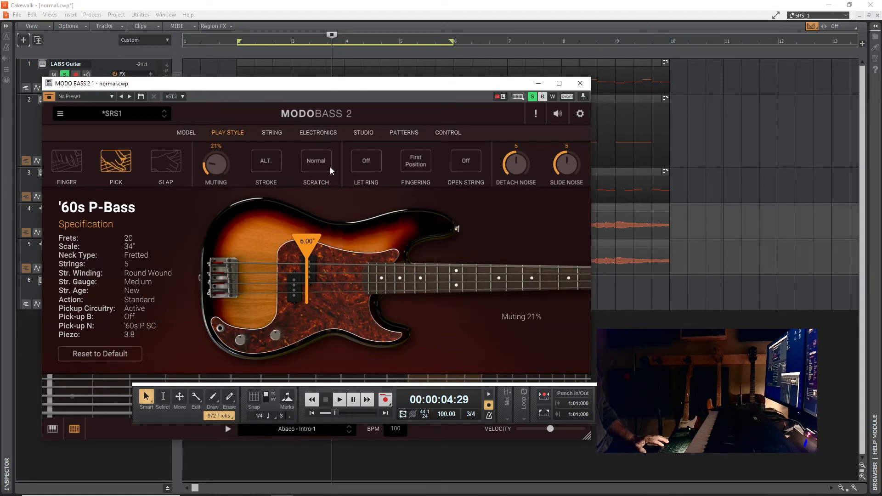
click(271, 133)
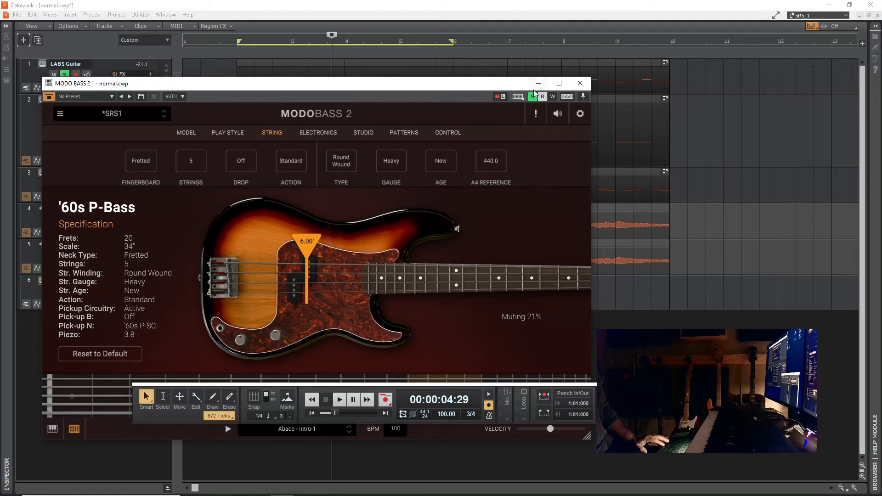
click(581, 84)
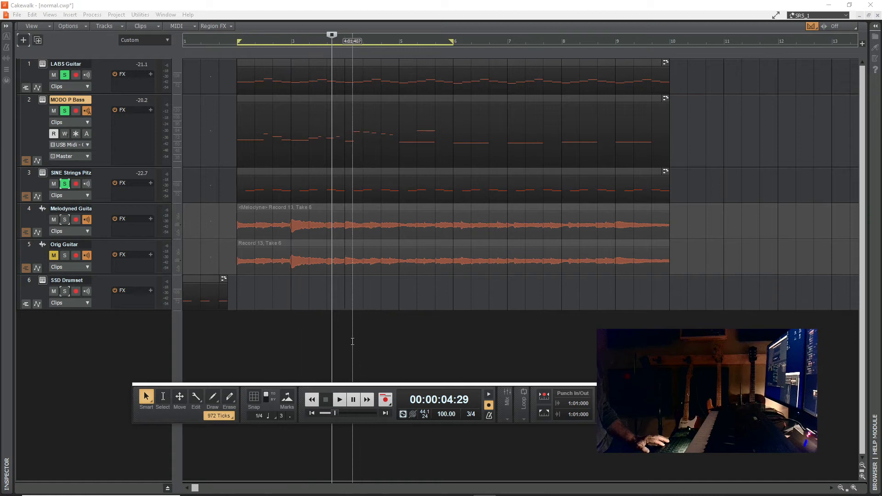
click(337, 401)
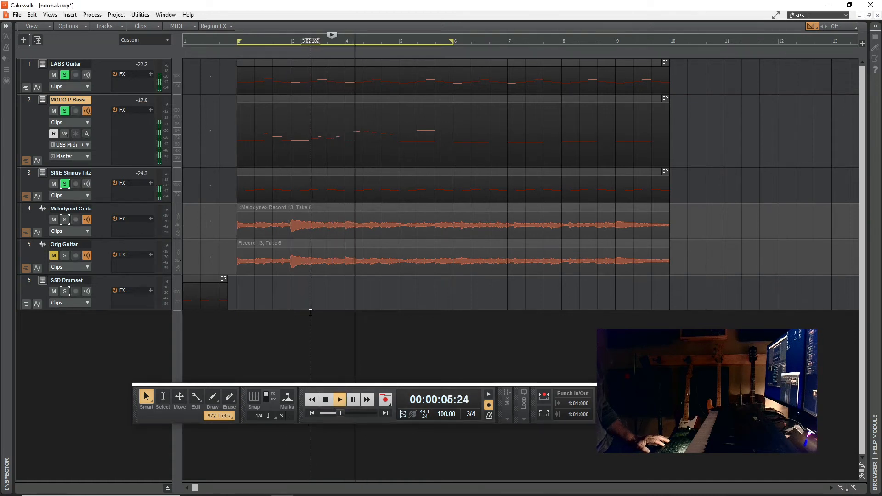
key(space)
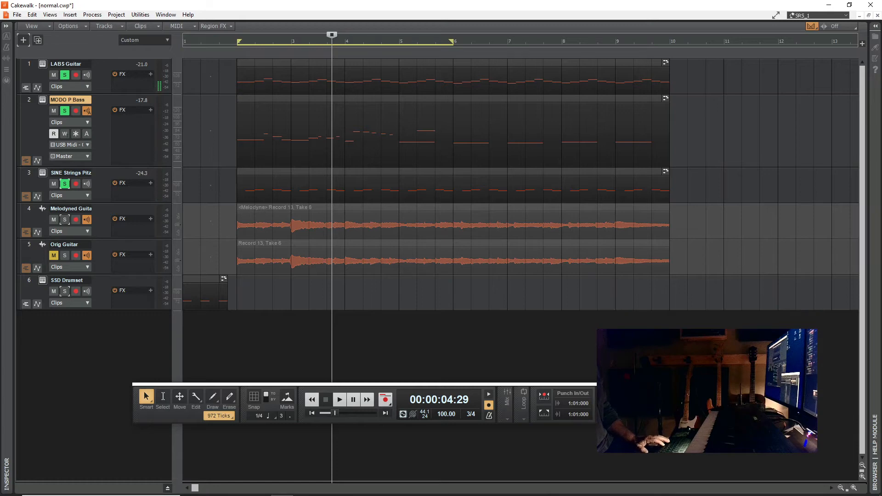
- Reopen MODO Bass 2, look through its studio and pattern settings, set the electronics' Bass level to 6.4, and close it
click(42, 100)
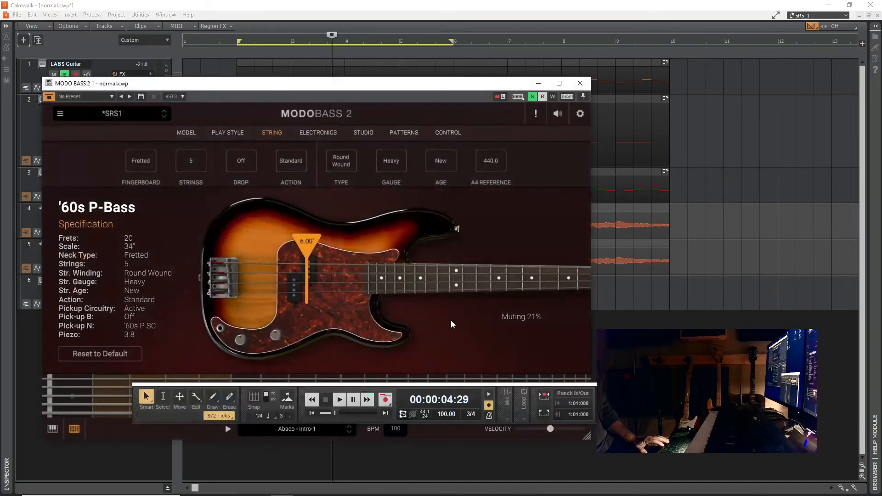
click(365, 133)
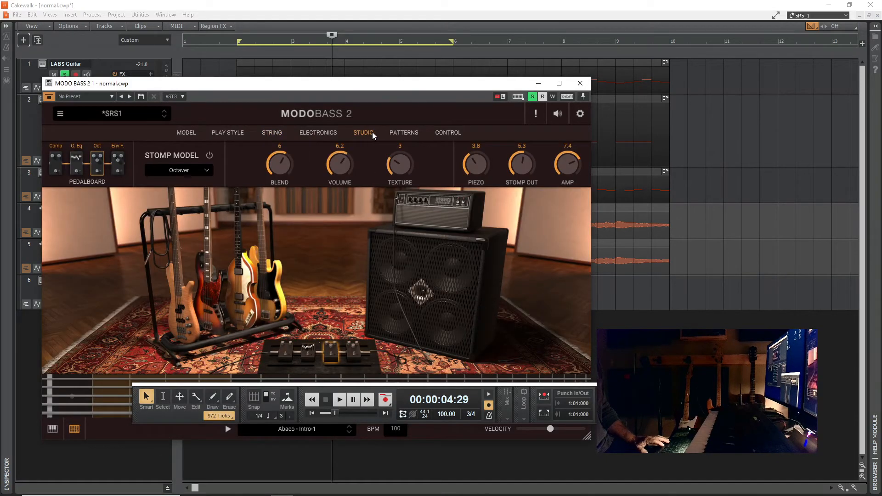
click(407, 133)
click(330, 132)
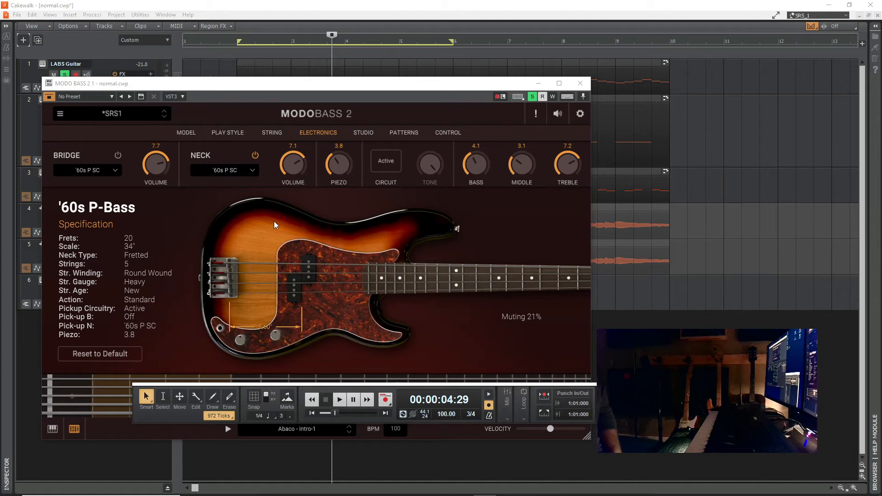
drag(465, 162, 476, 133)
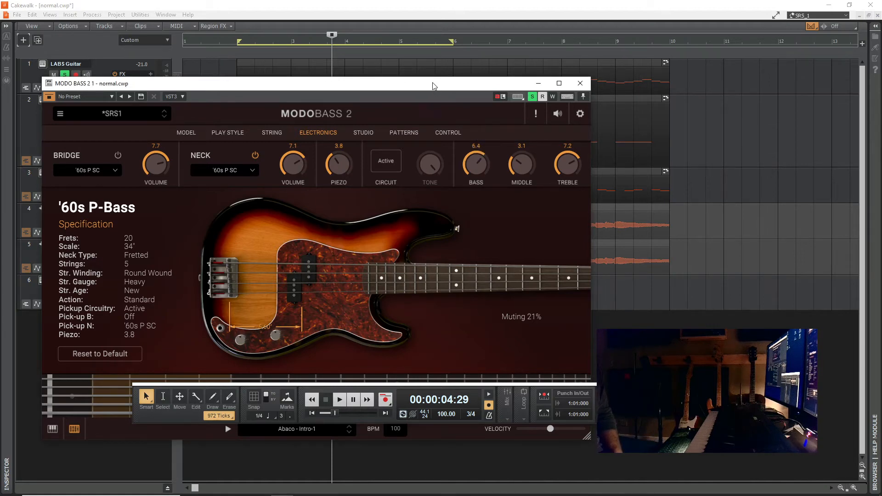
drag(434, 85, 599, 100)
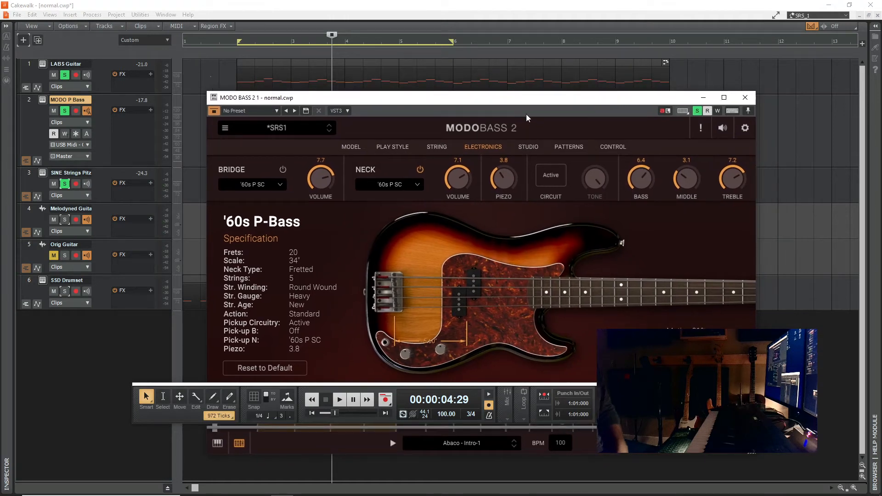
click(745, 98)
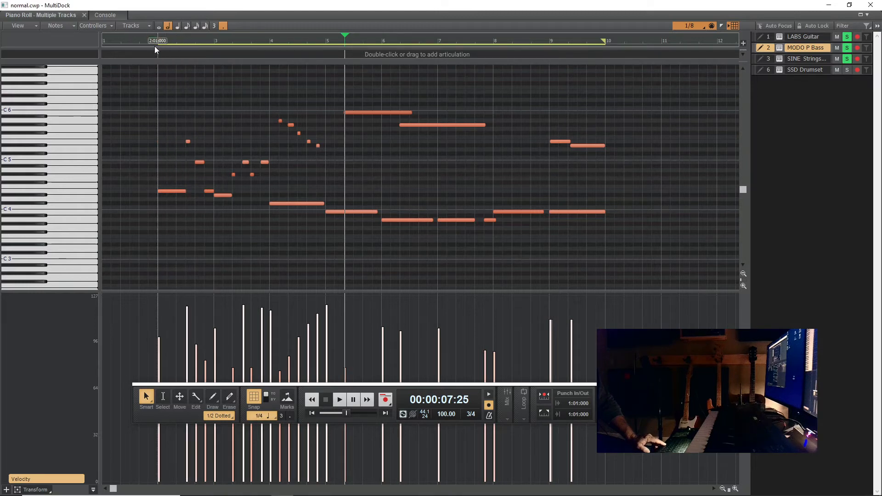
- Play the MODO P Bass part in the piano roll from measure 2 to check it, and stop playback
click(158, 39)
key(space)
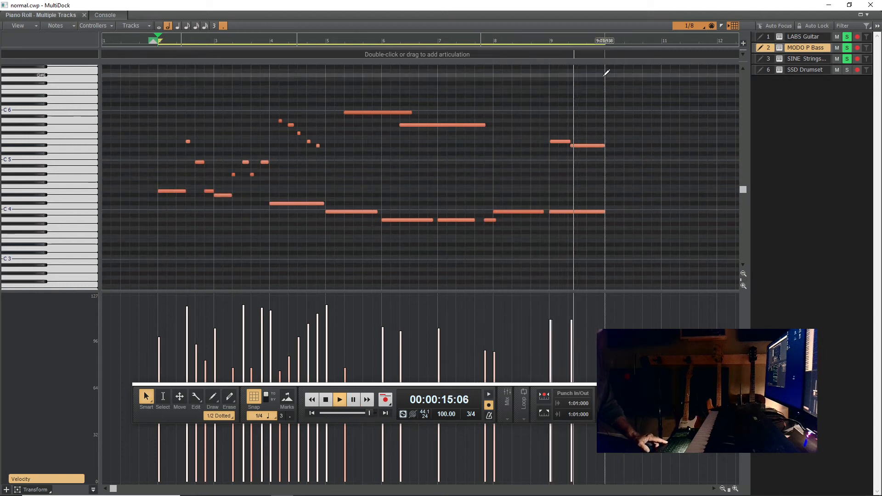
key(space)
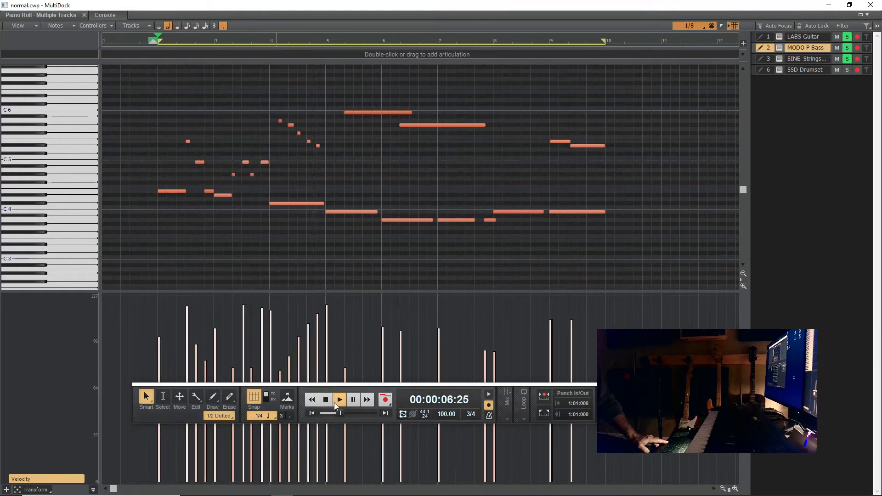
key(space)
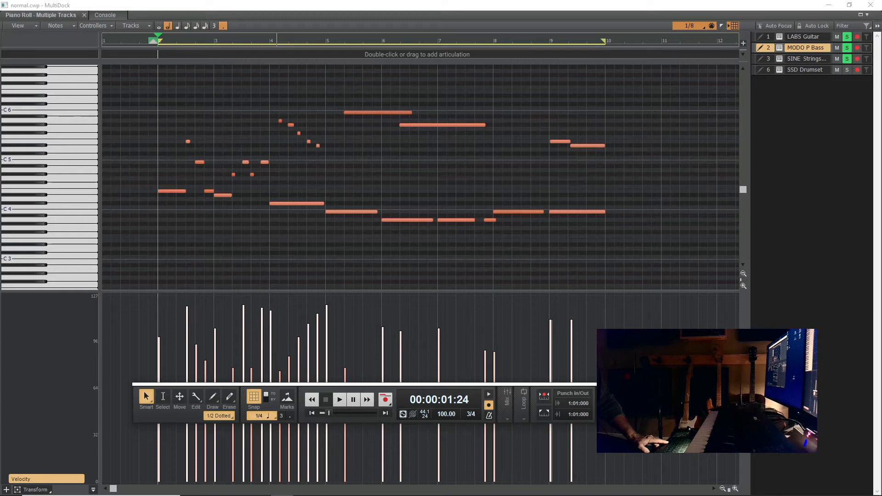
- Open the LABS Guitar track in the piano roll, turn off snapping, and start playback
key(d)
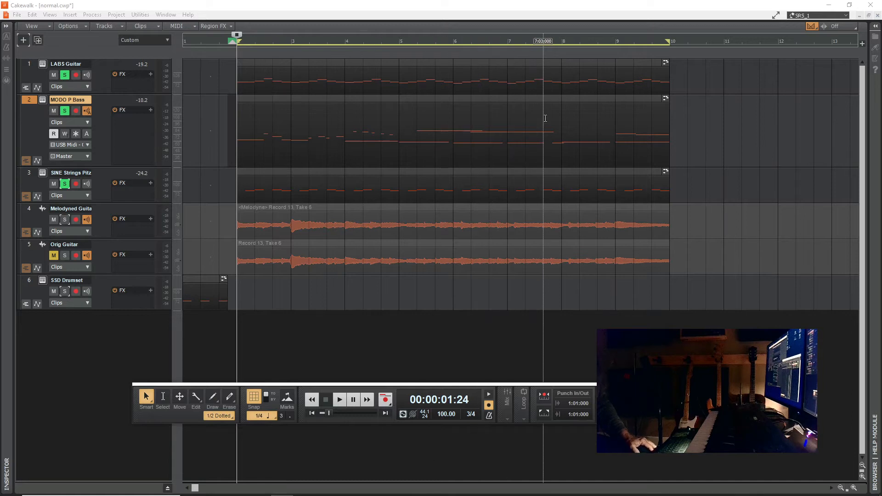
click(295, 61)
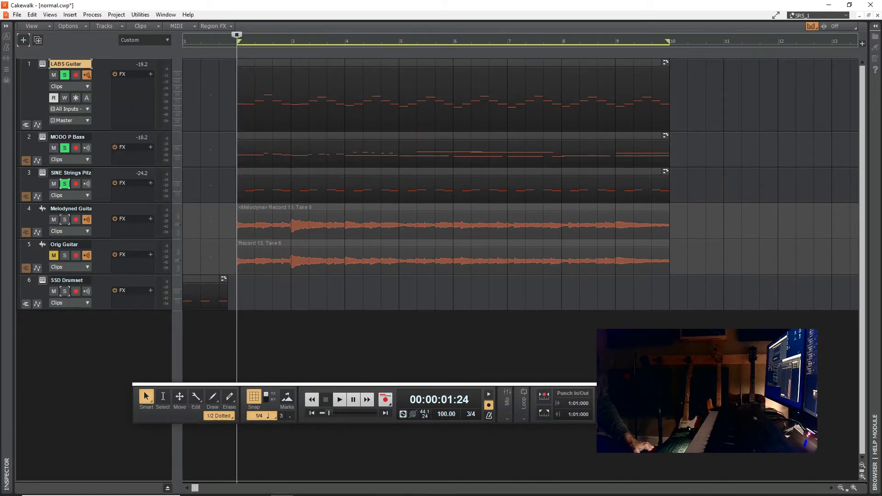
drag(0, 184, 537, 1)
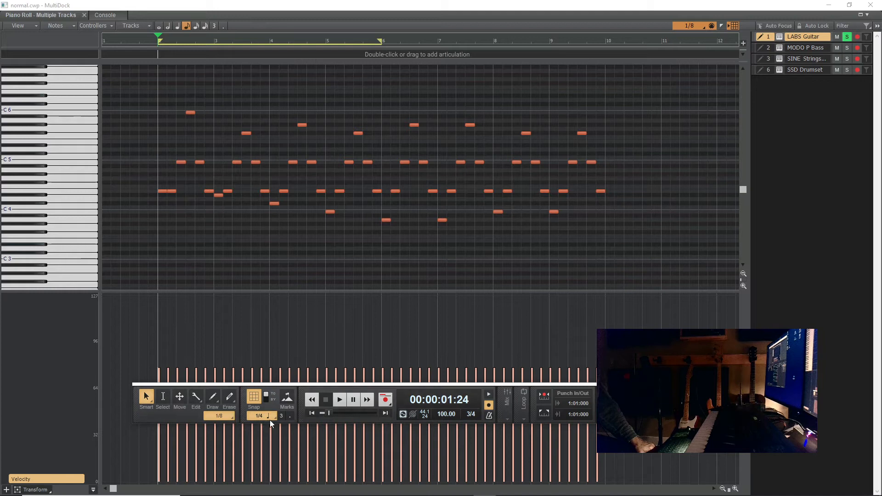
click(256, 399)
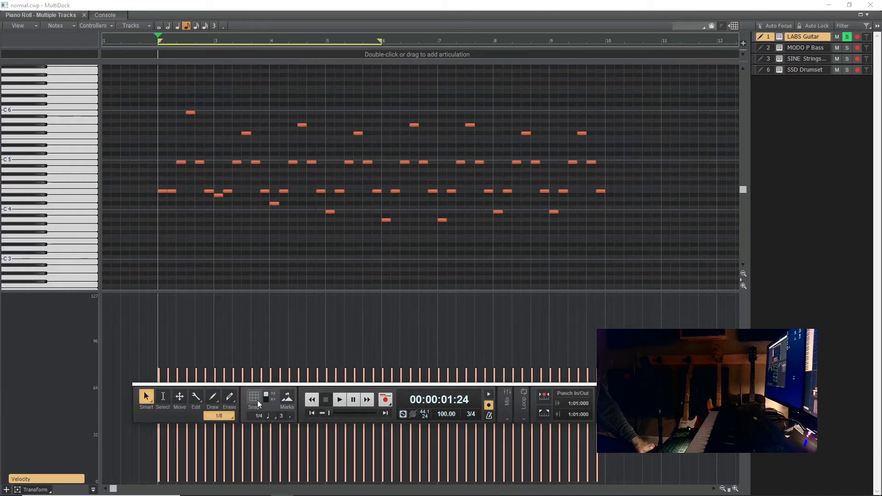
click(340, 400)
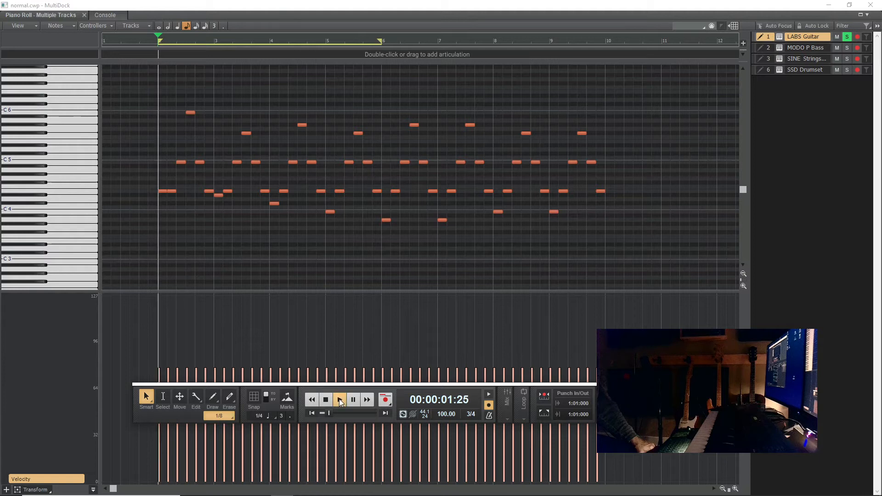
- Try adding a louder C#6 and two E6 melody notes in measure 3 of LABS Guitar during playback, and stop it
click(219, 95)
drag(219, 95, 220, 104)
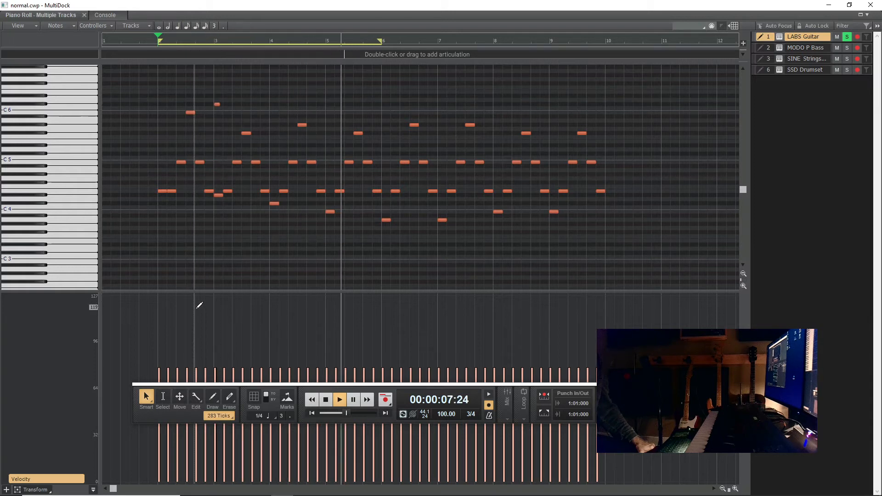
drag(217, 309, 218, 296)
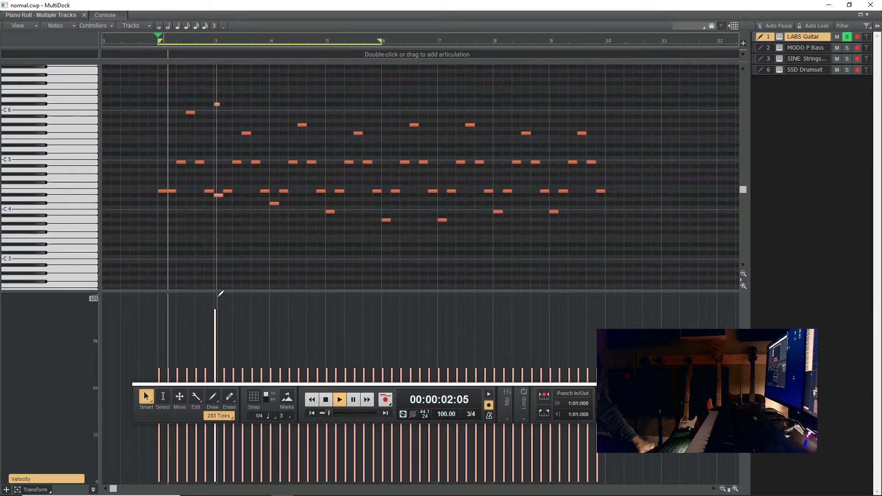
click(235, 91)
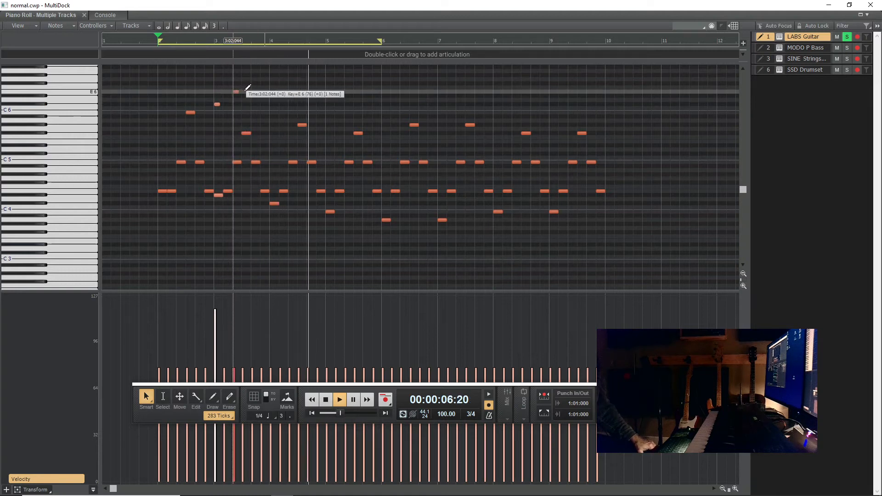
right_click(242, 88)
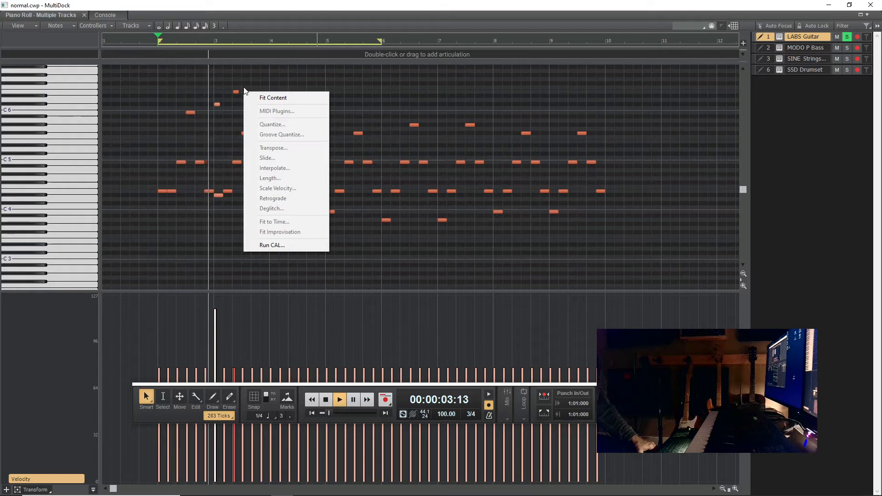
drag(243, 89, 252, 93)
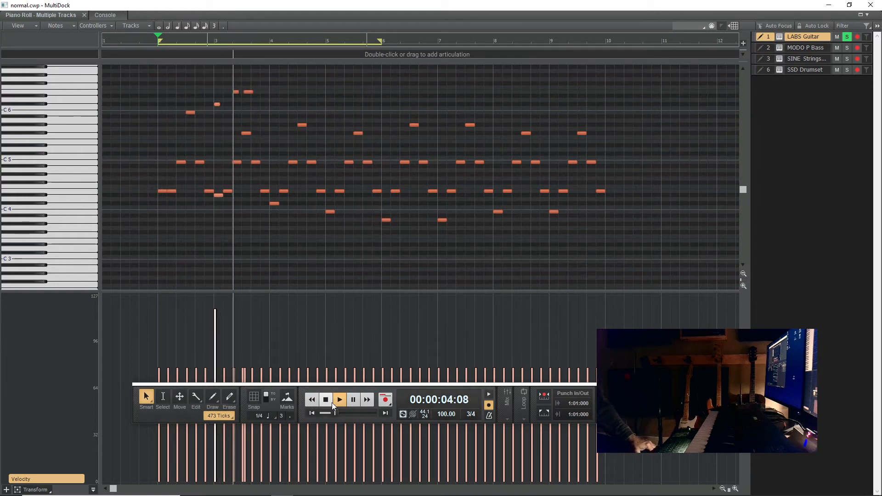
key(space)
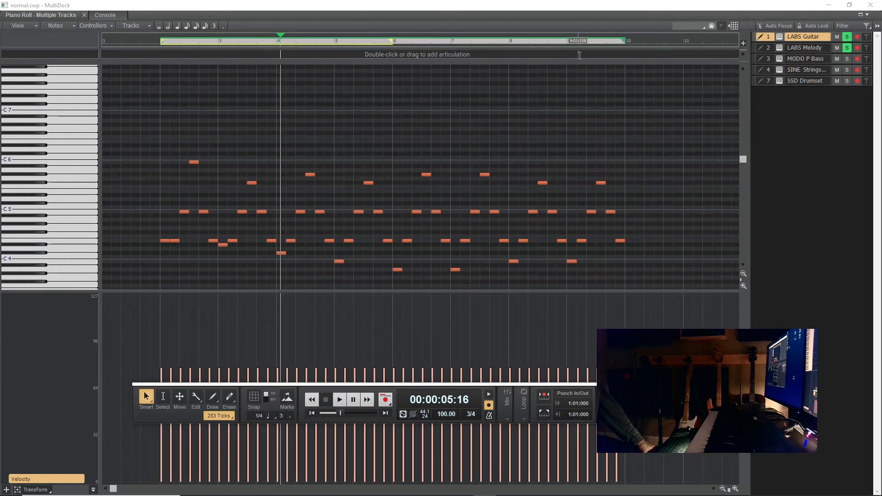
- In the LABS Melody track, delete all the lower notes, keeping only the highest note of each measure
click(792, 46)
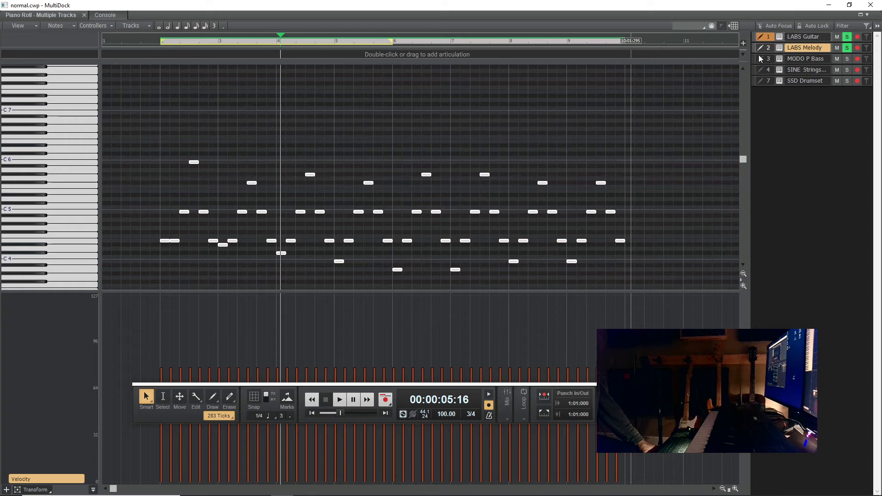
drag(648, 199, 143, 259)
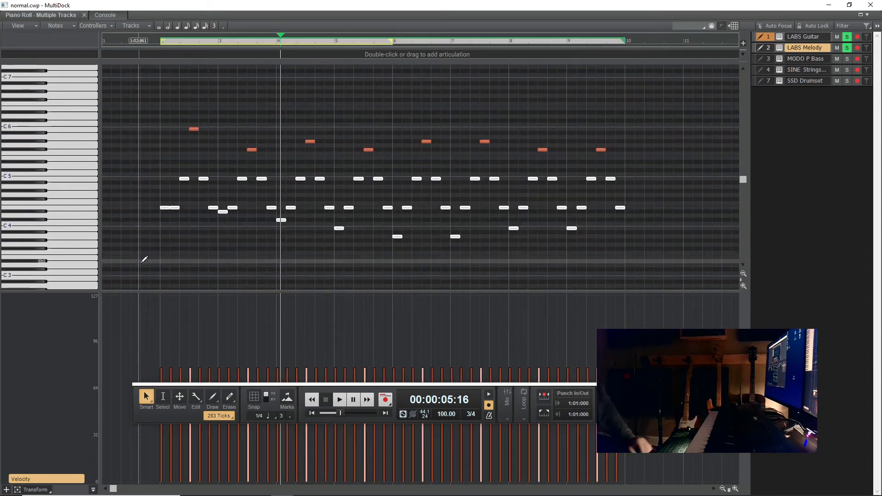
key(Delete)
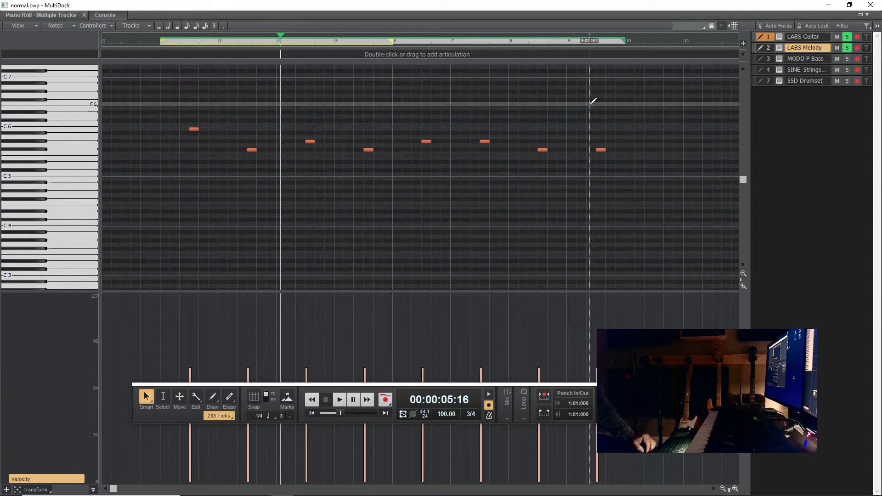
- Open the LABS Melody track's LABS instrument and browse its Guitar, Electric Guitar and Woodwind presets
click(779, 47)
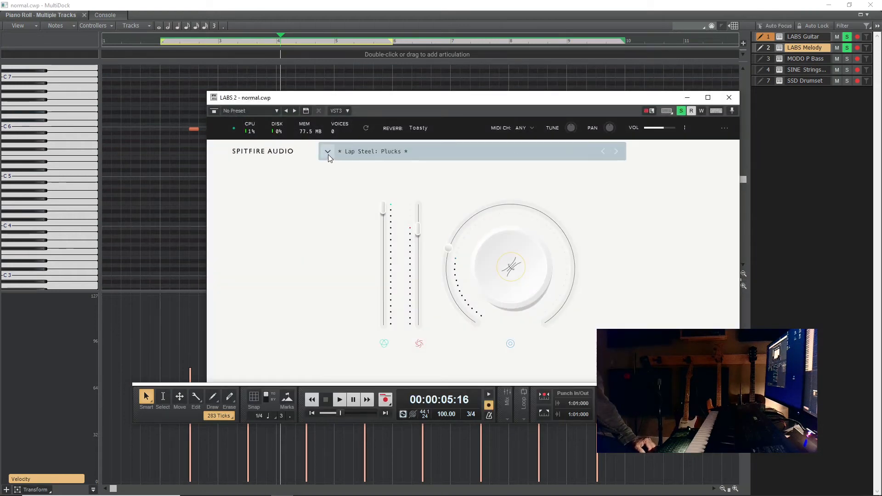
click(328, 152)
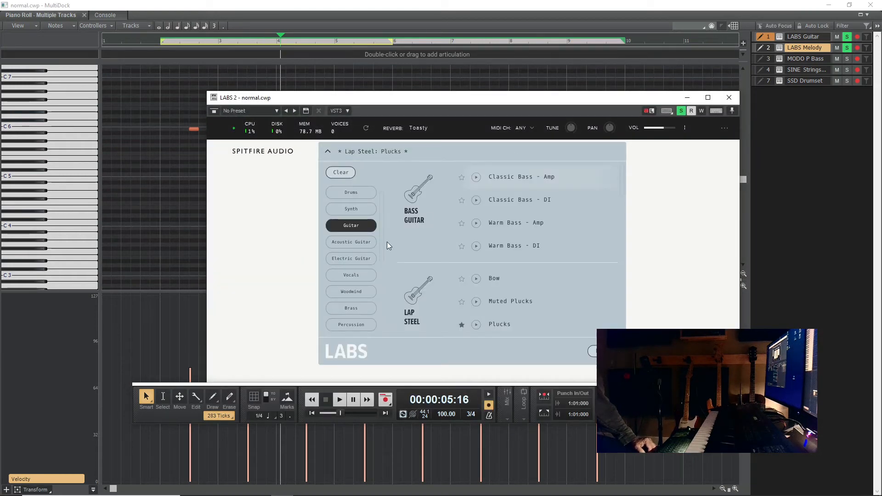
click(357, 259)
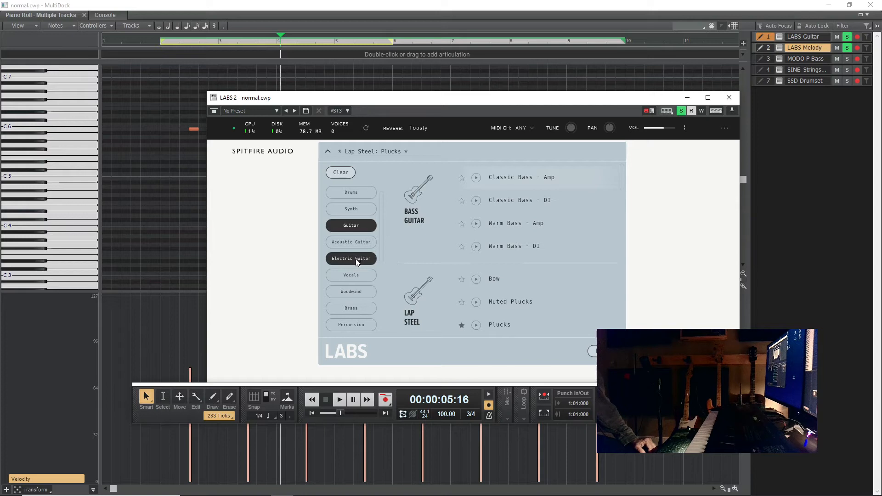
click(363, 292)
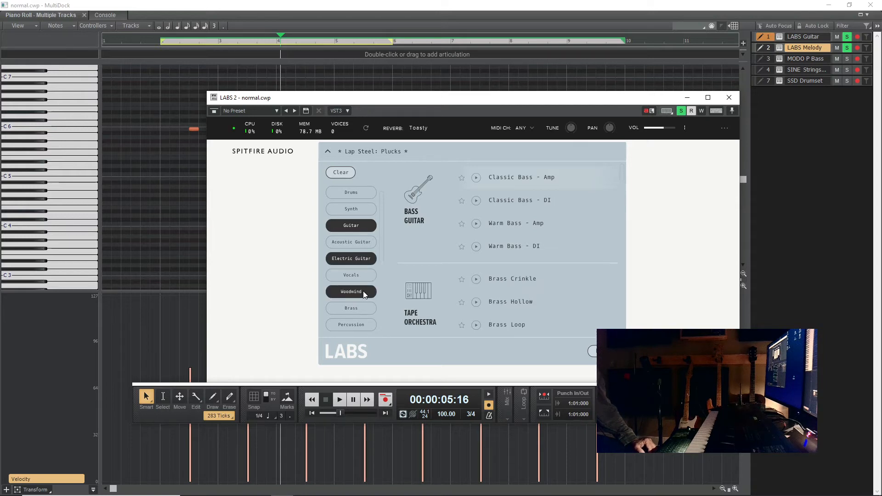
scroll(563, 259, down, 2)
scroll(563, 258, down, 4)
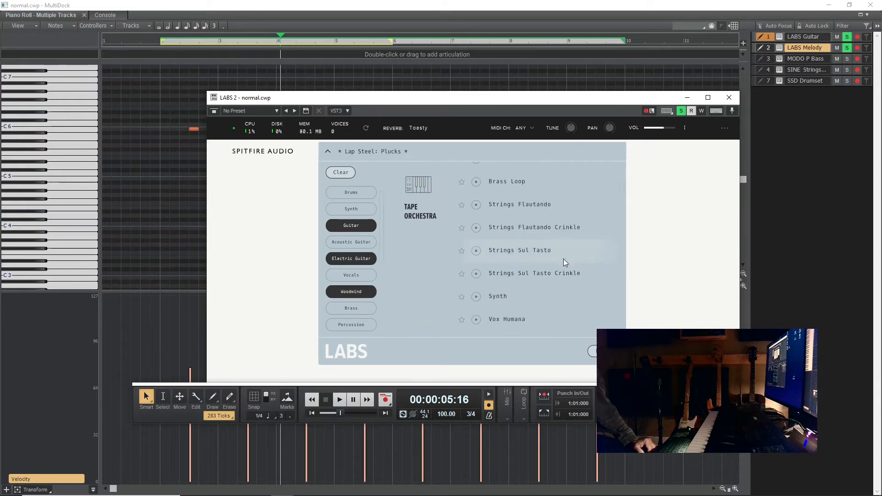
scroll(359, 305, down, 5)
scroll(356, 300, up, 5)
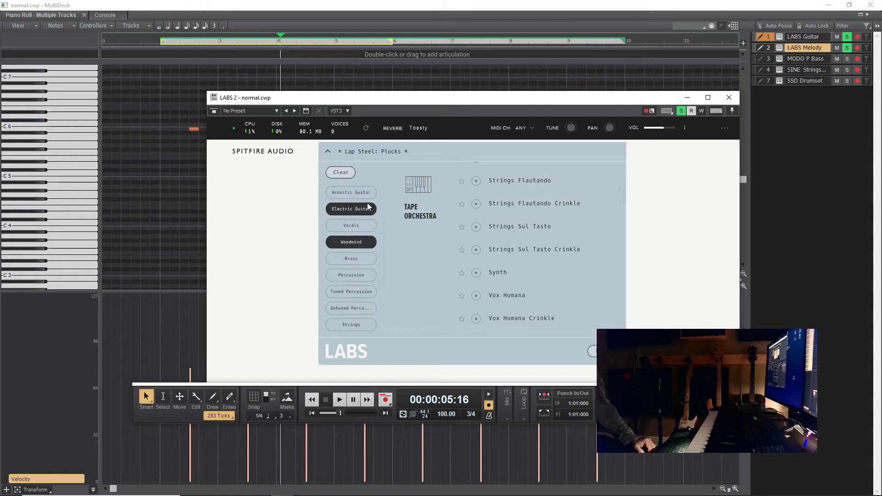
- Clear the LABS preset filters and look through the Warp, Experimental, Violin and Strings categories for a melody sound
click(340, 172)
scroll(357, 255, down, 2)
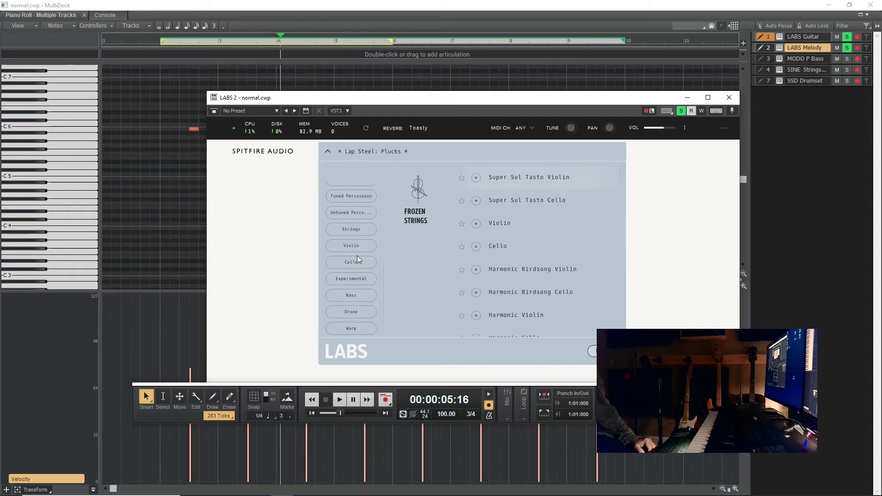
click(359, 328)
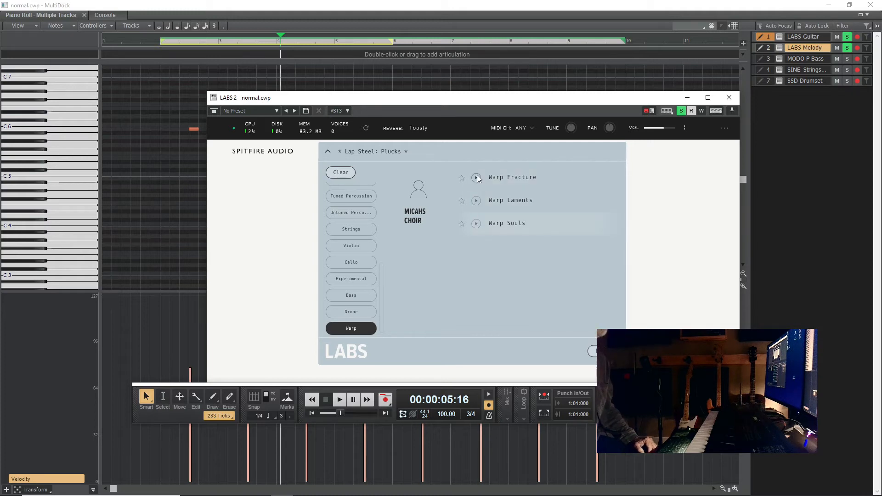
click(369, 277)
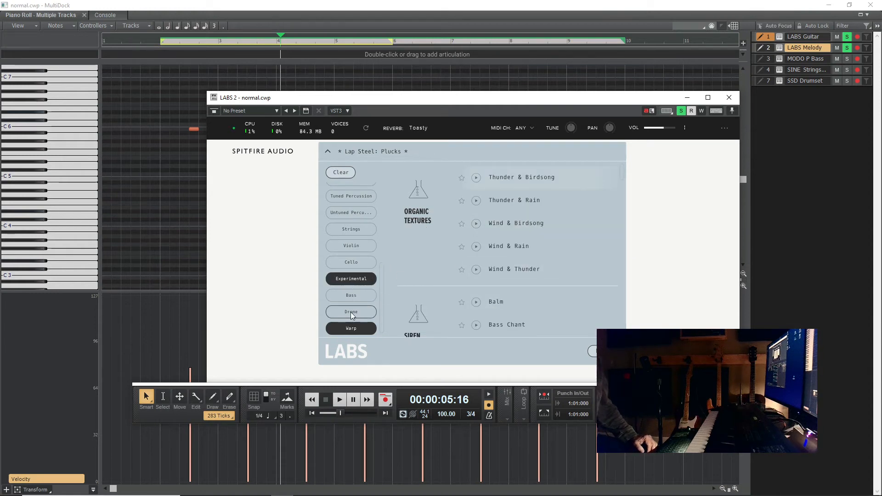
click(357, 246)
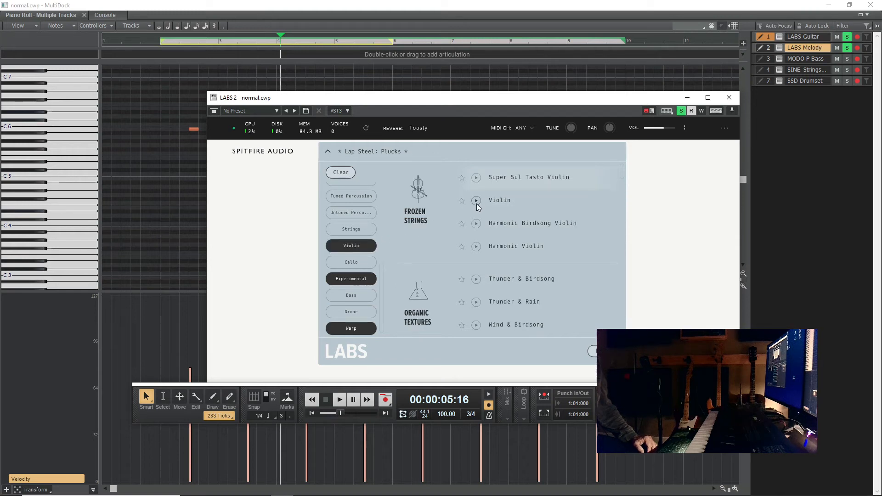
click(354, 229)
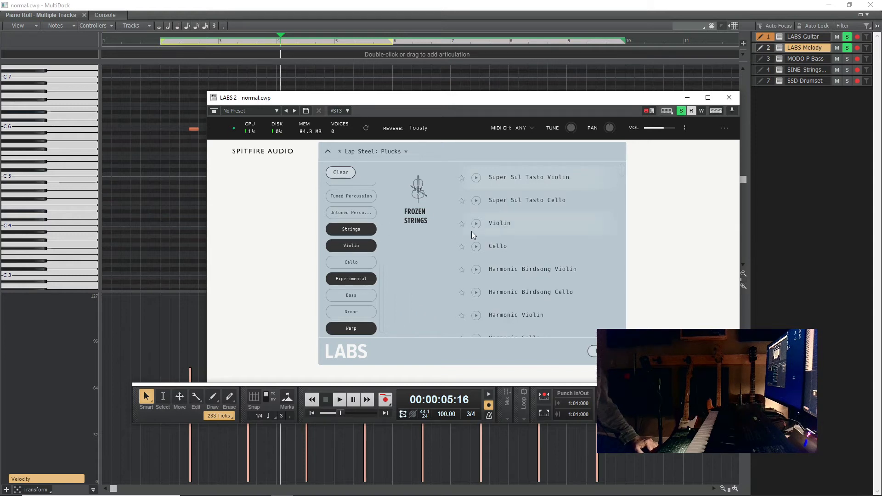
scroll(375, 230, up, 6)
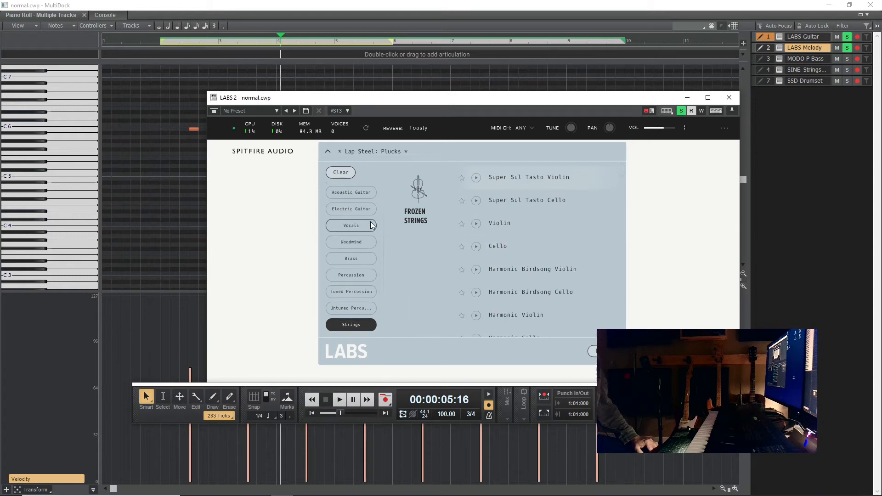
click(363, 208)
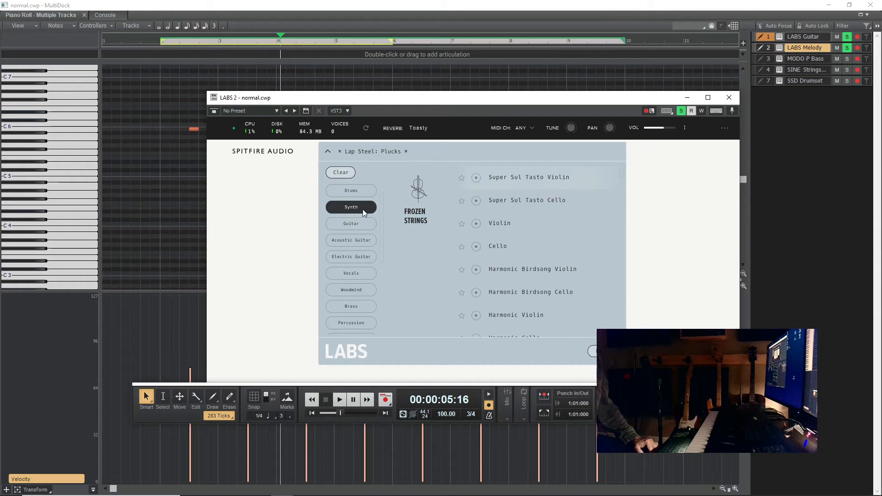
click(364, 207)
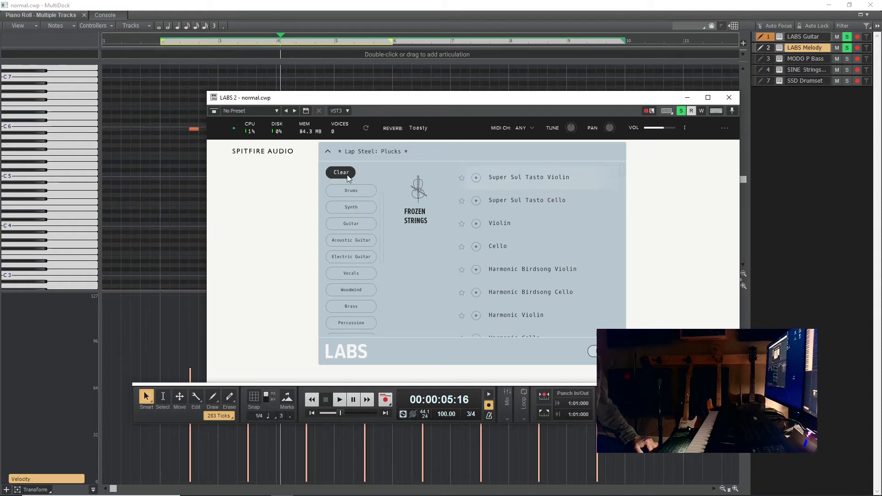
- Filter the LABS presets to Synth only and pick Saudade from Textural Pads
click(347, 175)
click(356, 222)
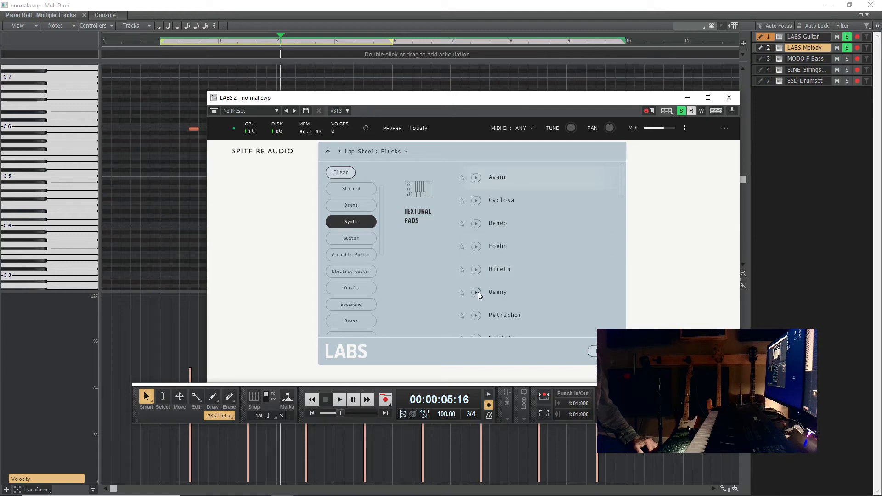
scroll(514, 266, down, 3)
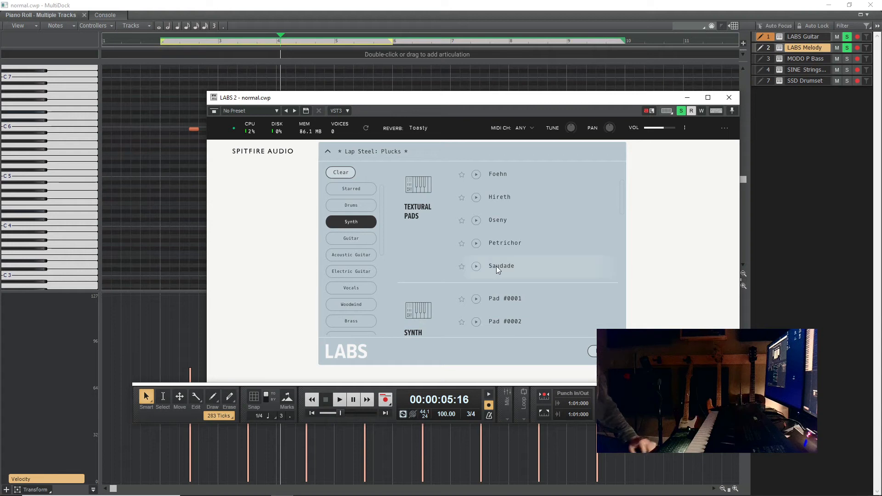
click(500, 266)
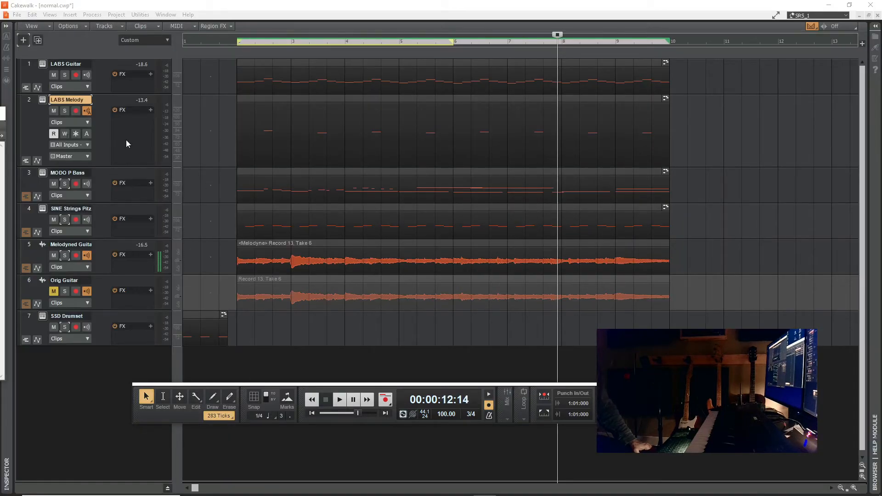
- Replace the LABS Melody track's synth with BBC Symphony Orchestra, keeping its Brass: Horns a4 preset
click(42, 101)
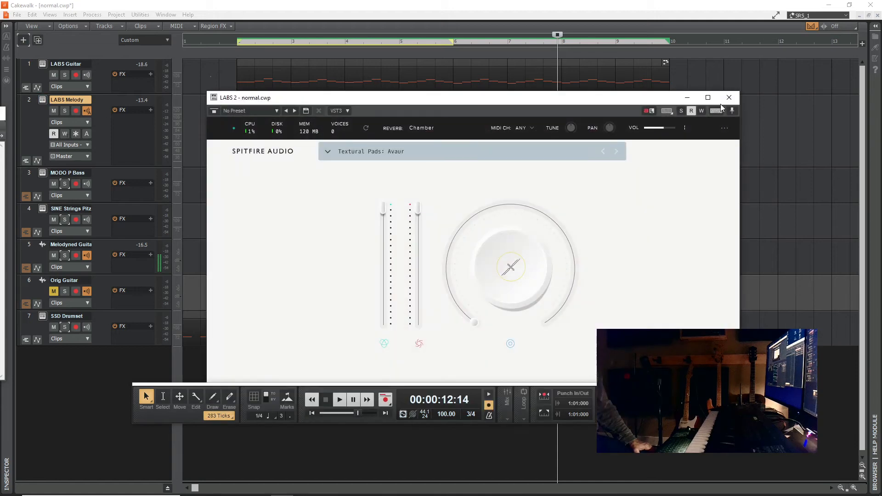
click(729, 97)
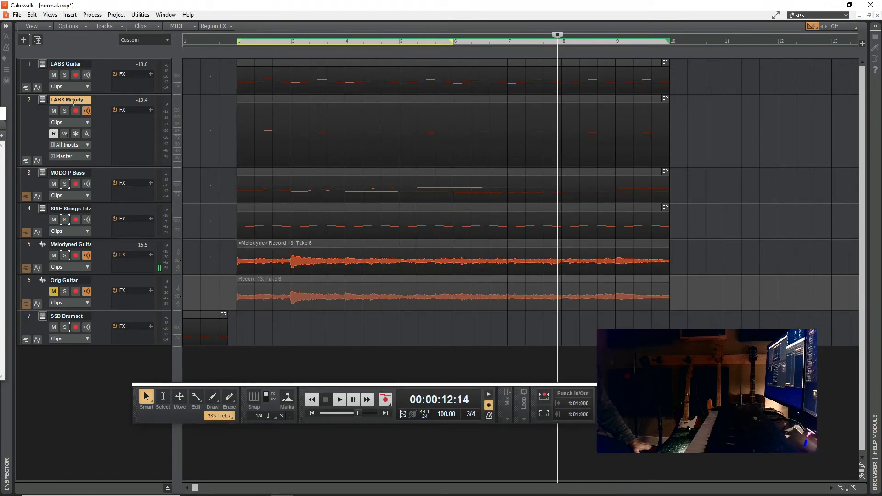
right_click(104, 102)
click(131, 236)
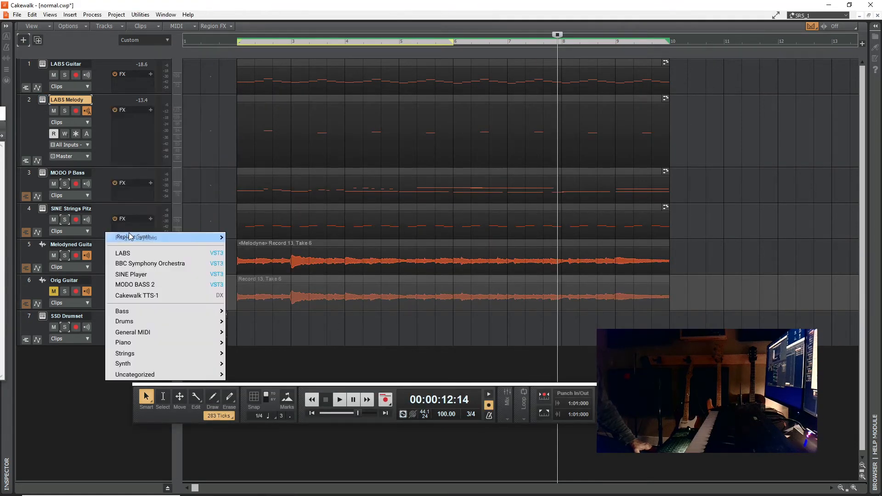
click(147, 262)
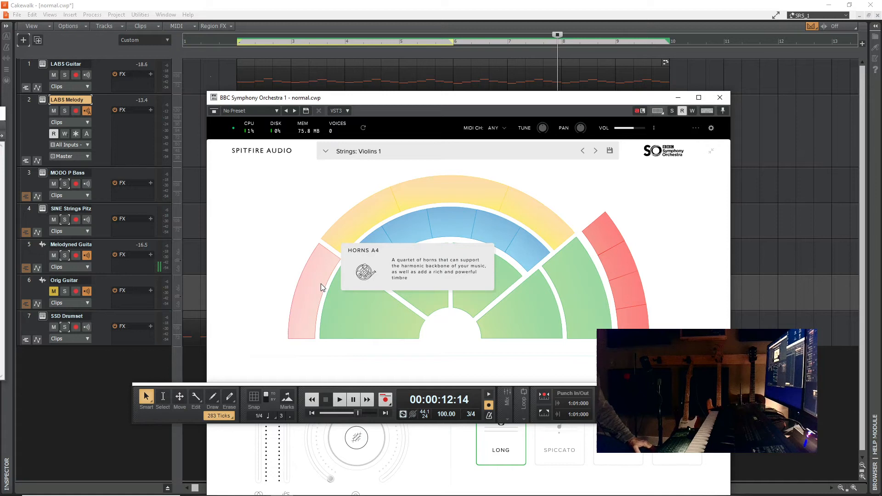
click(719, 97)
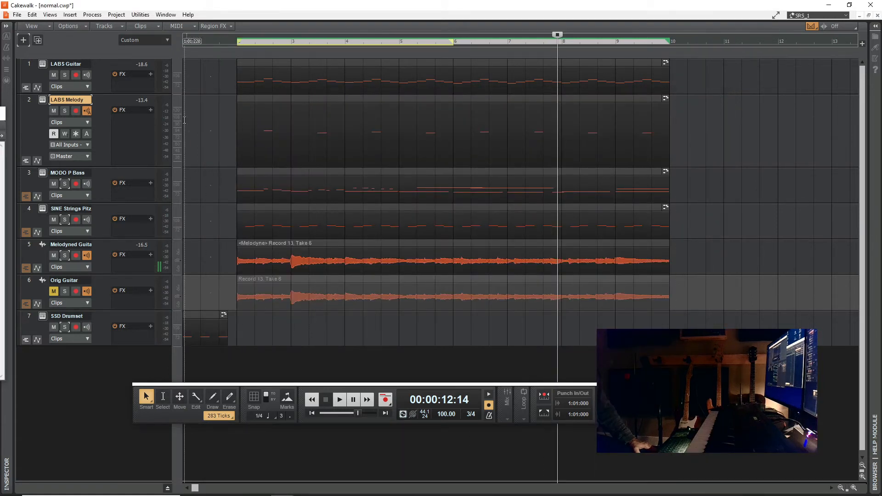
- Rename the LABS Melody track as BBC Horn
double_click(86, 101)
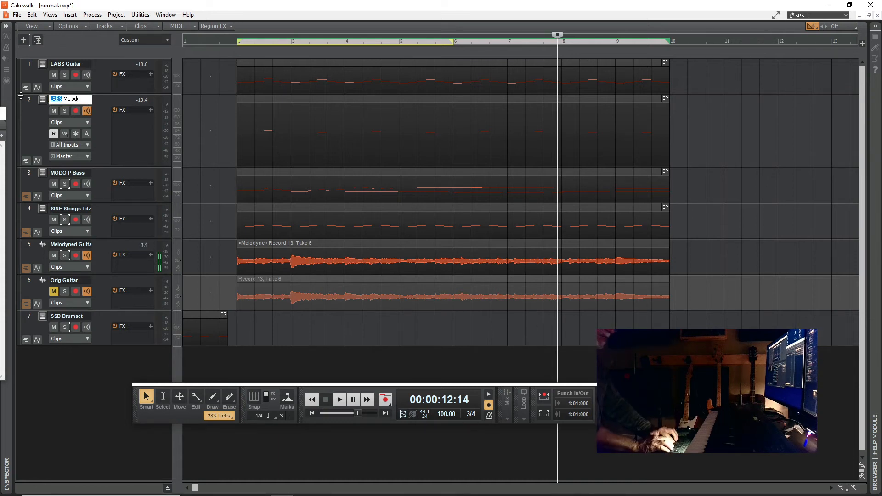
text(BBC )
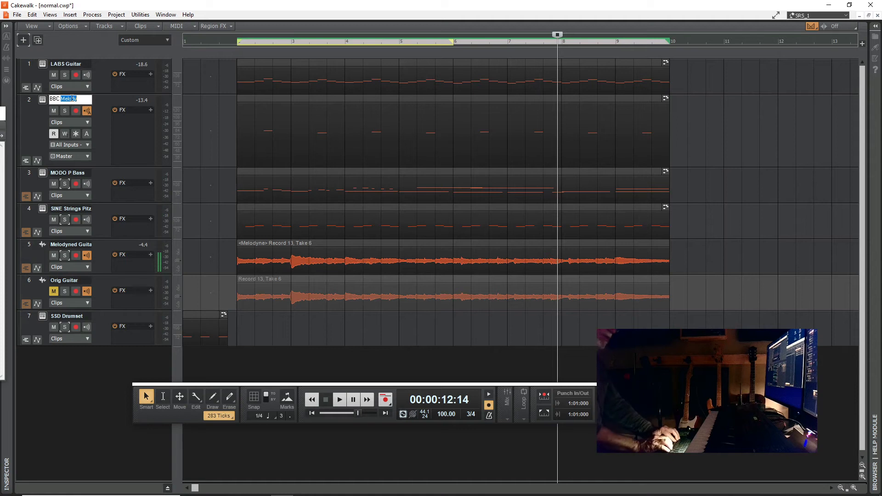
text(Hor)
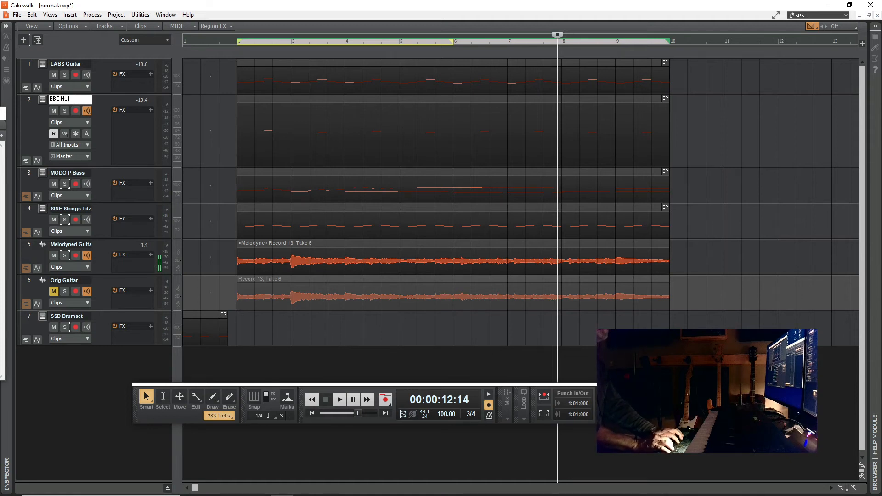
text(n)
- Audition the BBC Horn track soloed from just after the start of measure 3, and unsolo it
click(304, 137)
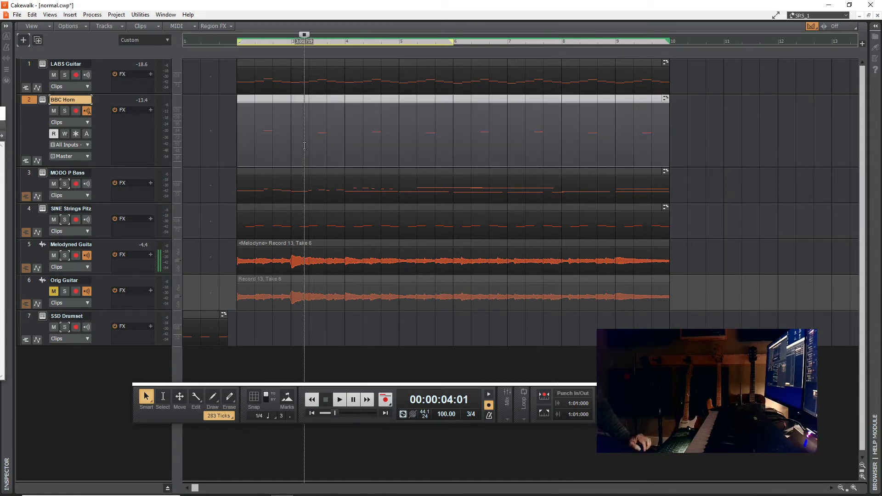
click(65, 111)
key(space)
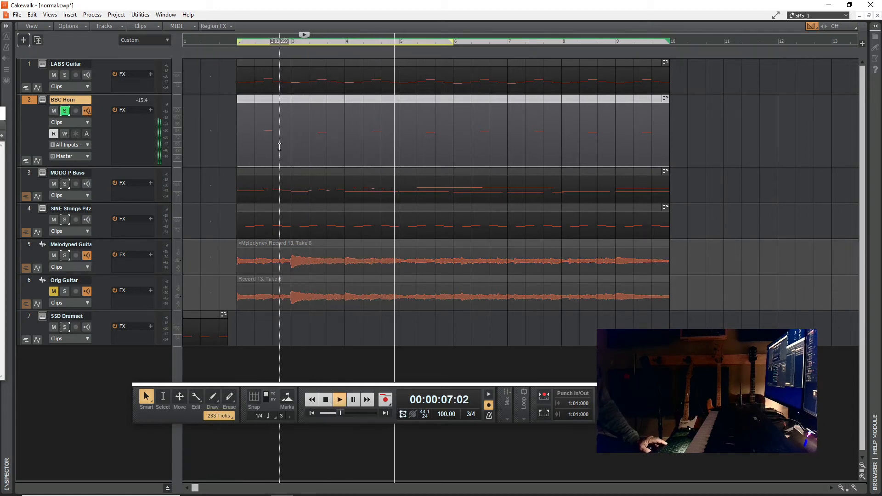
key(space)
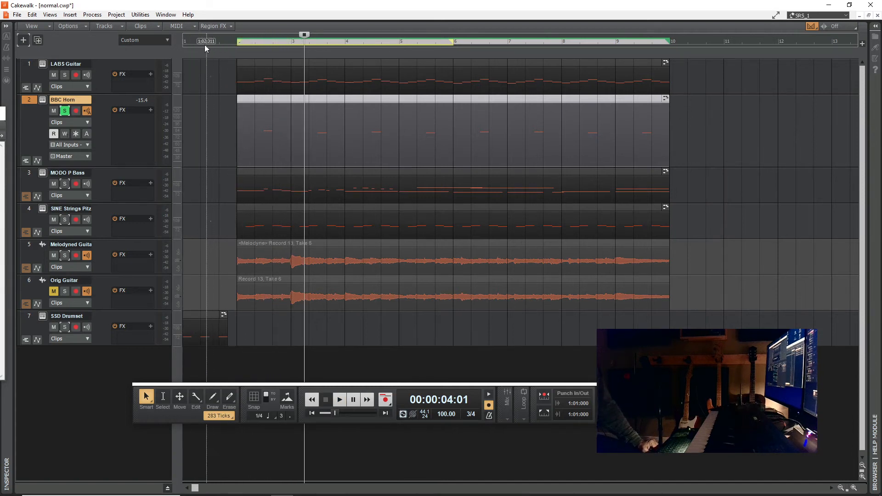
click(65, 111)
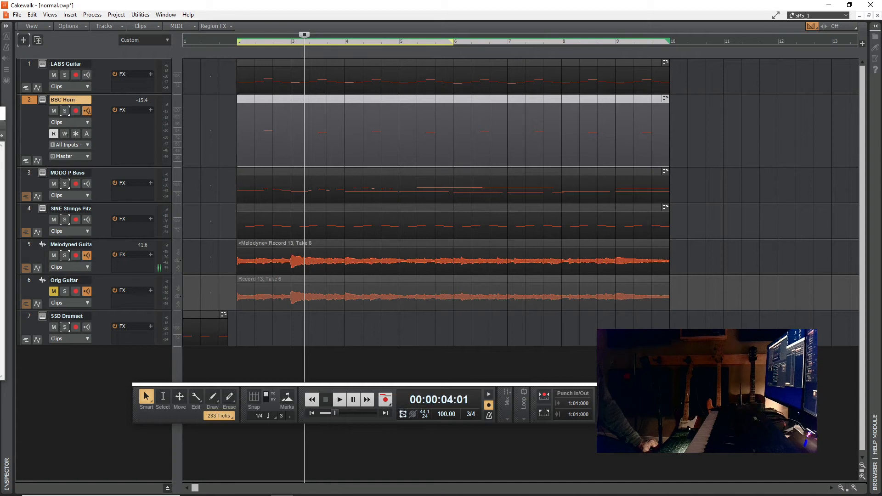
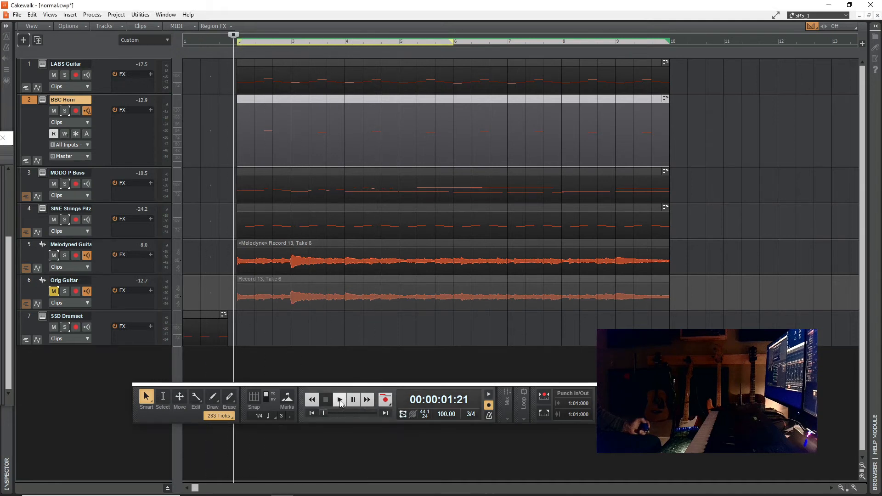
- Play the mix with the Console open, audition the unmuted Orig Guitar at -6.7 dB, and mute that track again
click(340, 401)
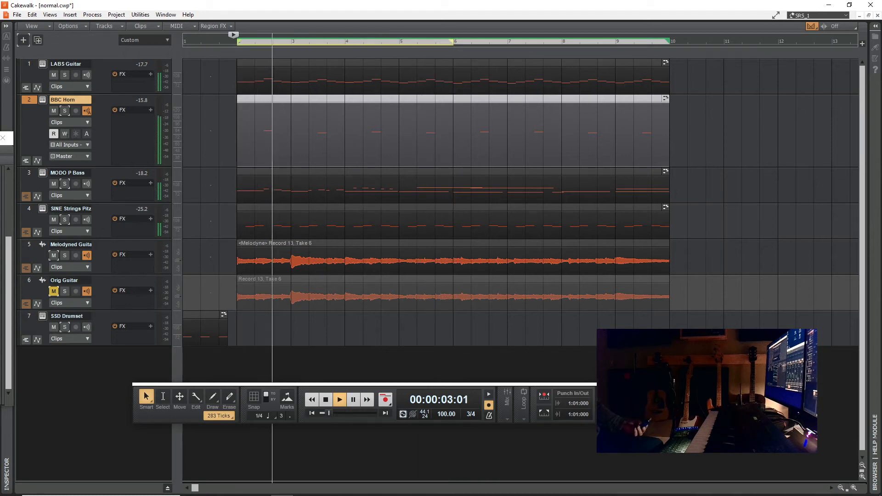
drag(0, 138, 410, 0)
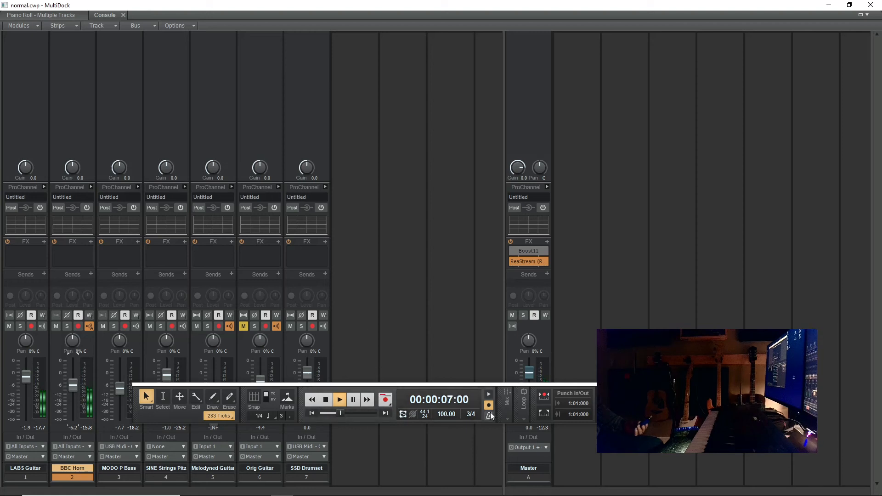
drag(688, 423, 718, 94)
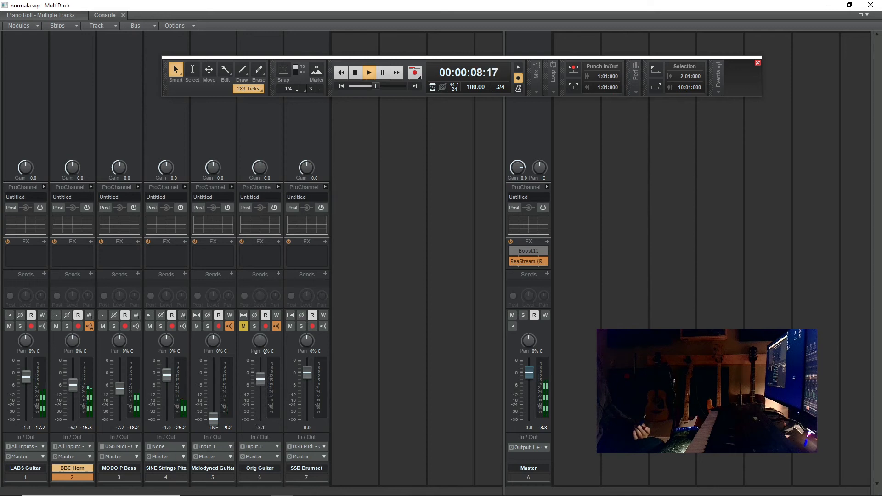
click(244, 326)
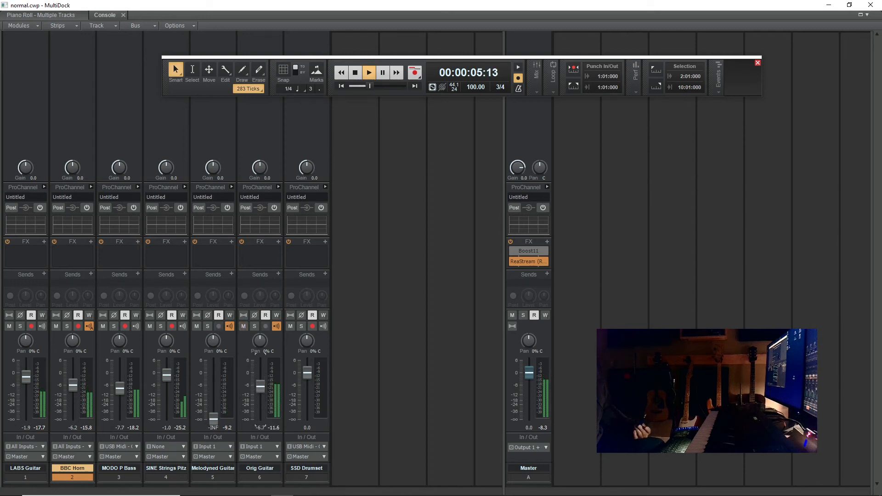
click(243, 326)
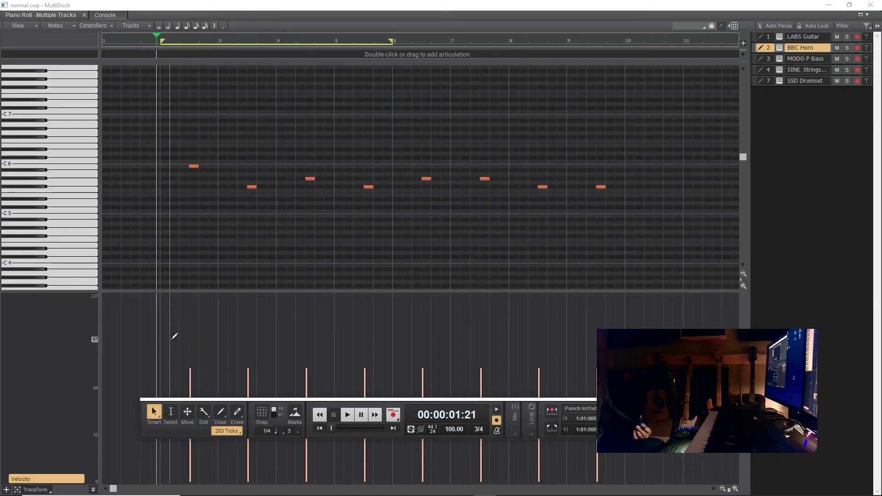
- Raise the velocities of the BBC Horn notes in measures 2, 4, 6 and 8 to roughly 100
drag(184, 327, 207, 328)
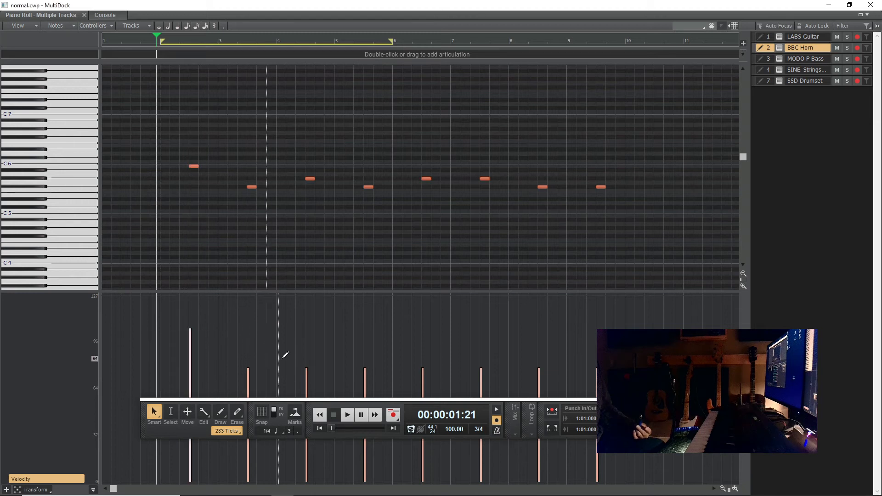
drag(300, 336, 565, 335)
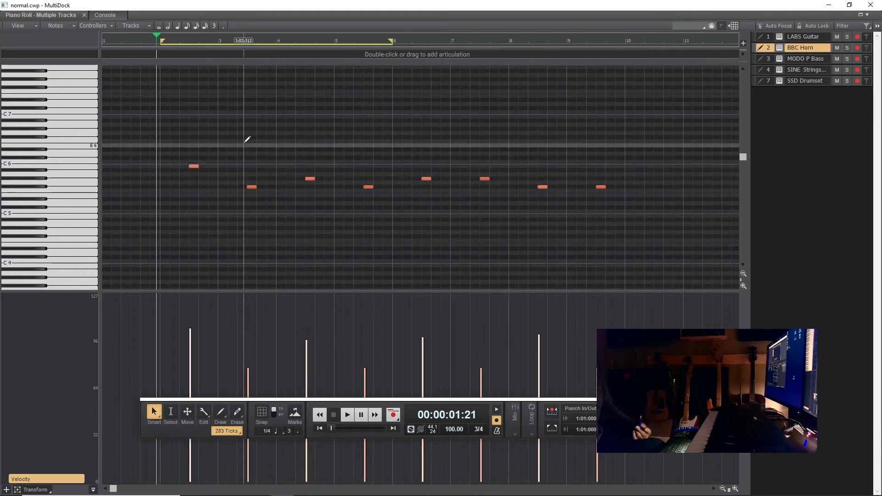
click(194, 166)
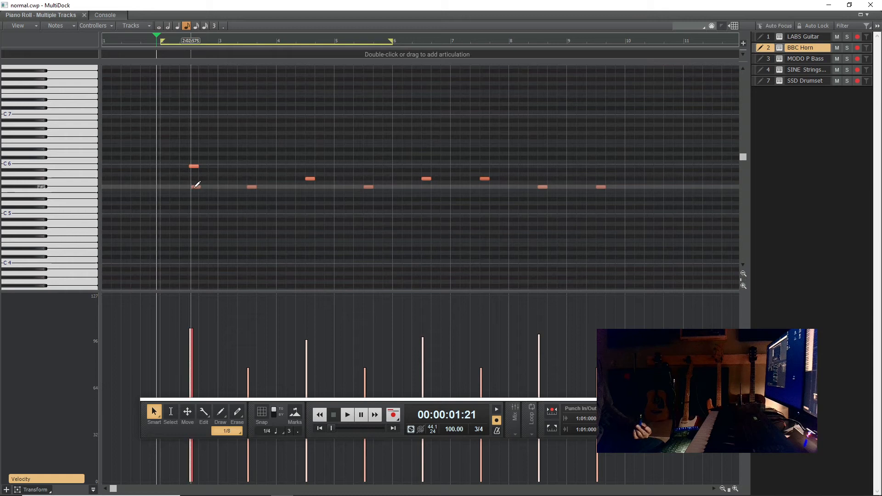
drag(196, 185, 192, 195)
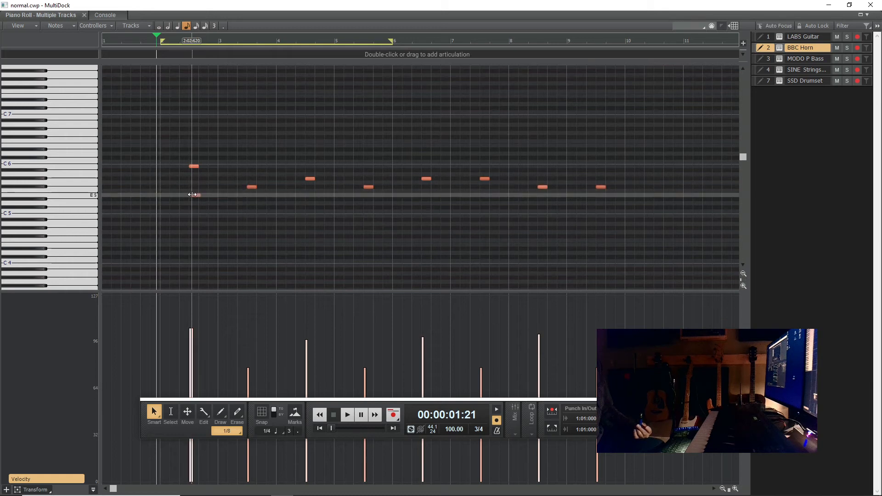
right_click(195, 194)
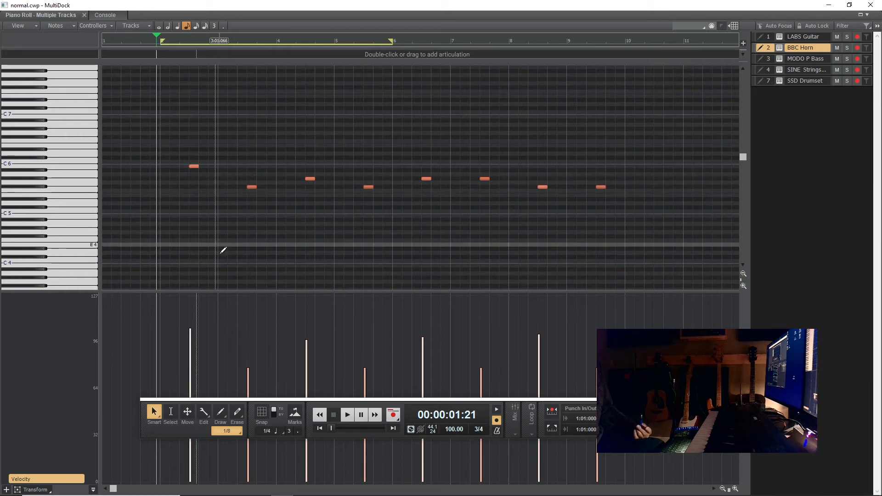
- Turn on snapping and add eighth-note horn harmonies: E5 in measure 2, B4 in measure 3 and B5 in measure 4
click(260, 413)
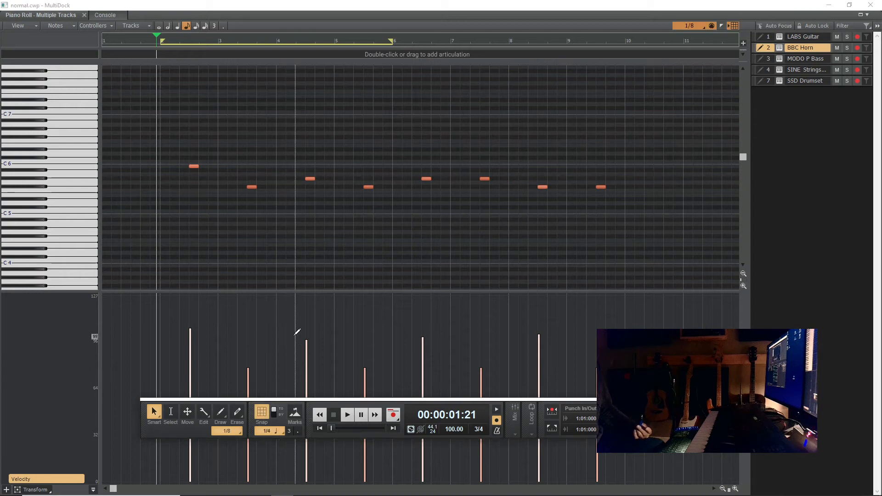
click(194, 189)
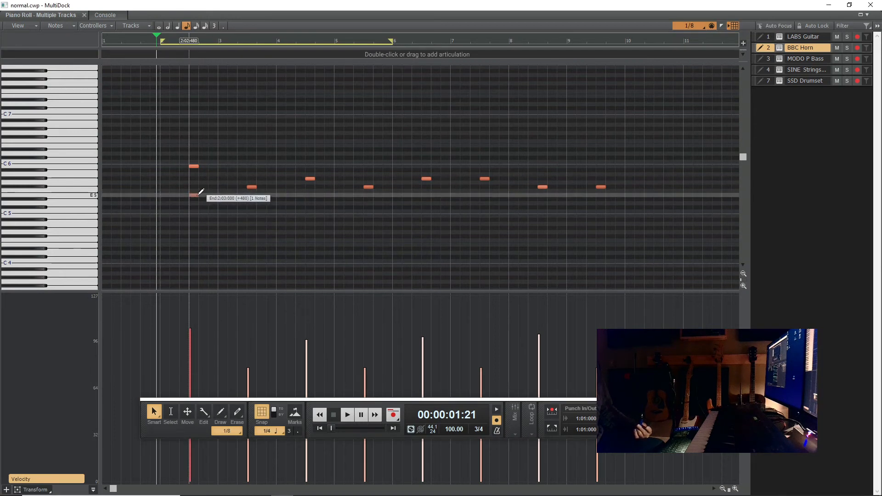
drag(251, 226, 256, 215)
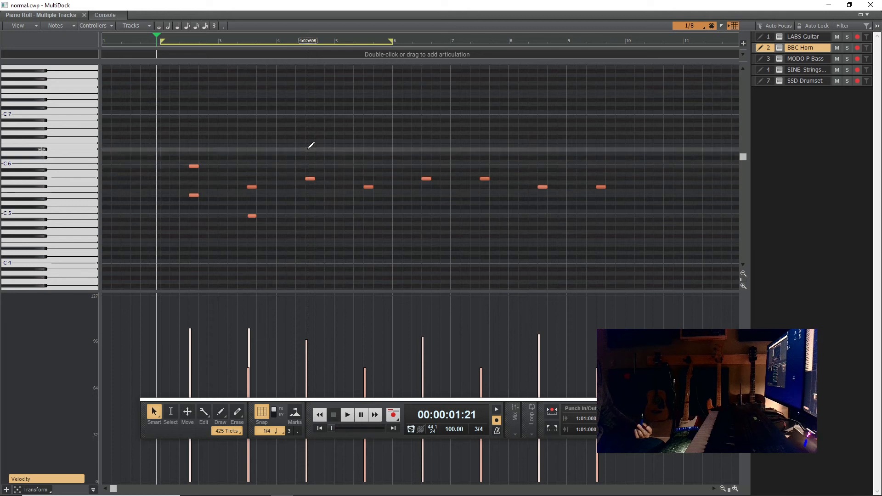
drag(309, 147, 309, 162)
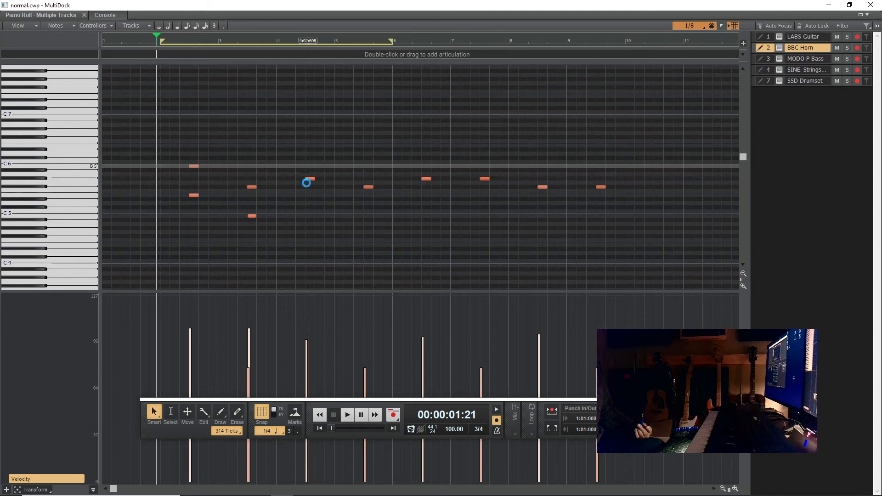
drag(307, 170, 317, 165)
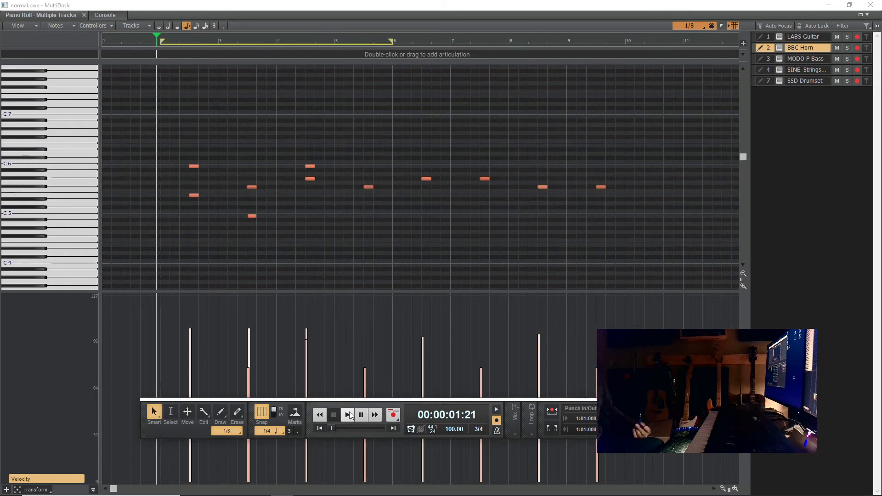
- During playback, add a D#5 harmony under the measure 5 horn note and extend the loop to the start of measure 10
click(349, 416)
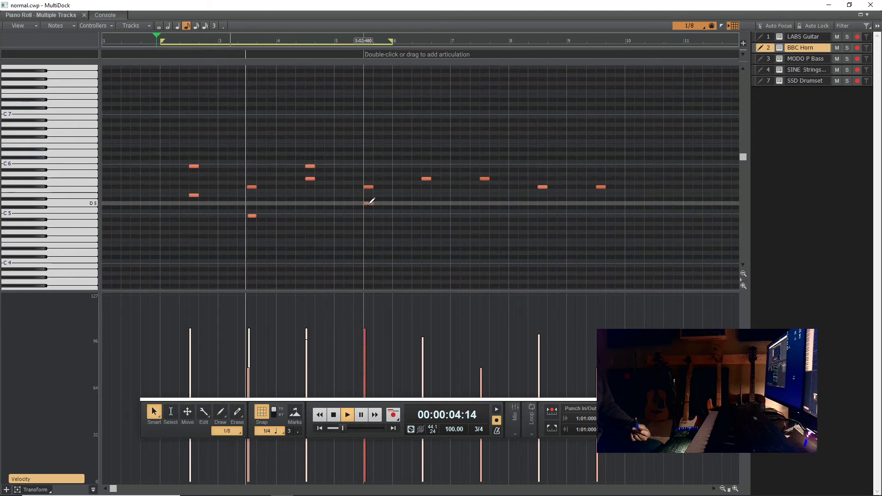
drag(369, 203, 374, 200)
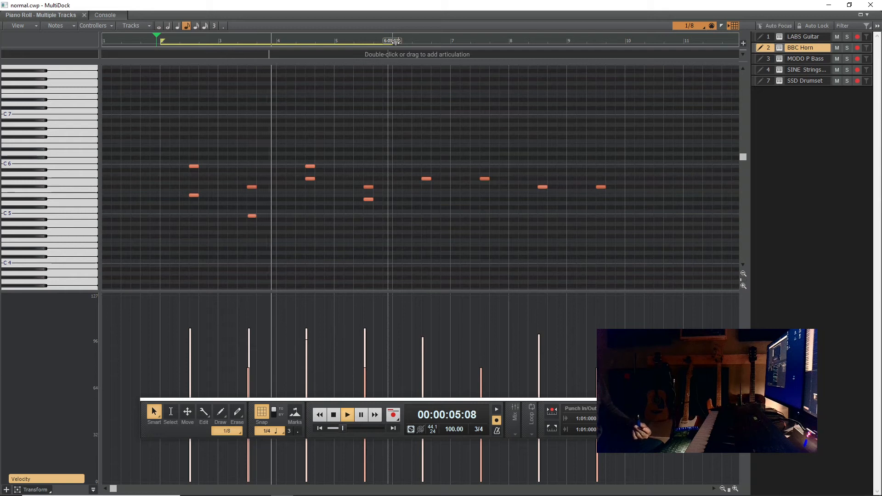
drag(396, 42, 624, 45)
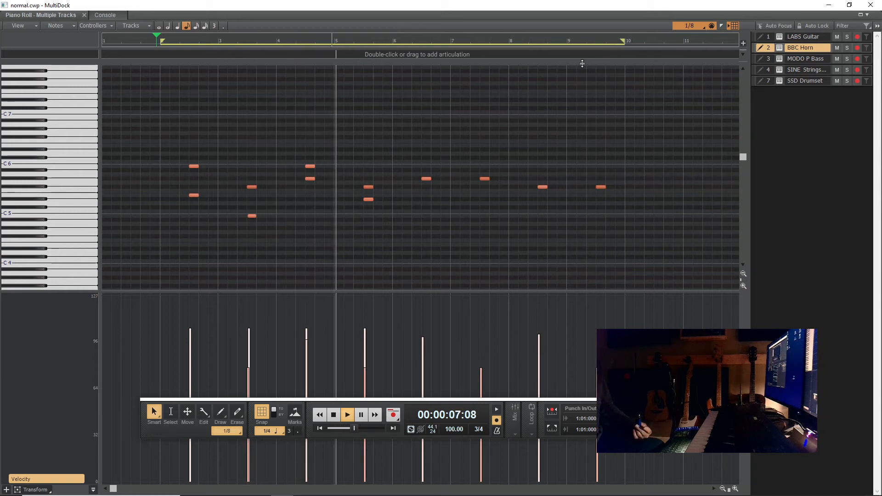
- Add lower horn harmonies aligned with the melody: E5 in measure 6, D#5 in measure 7, C#5 in measure 8 and B4 in measure 9
click(429, 195)
right_click(428, 198)
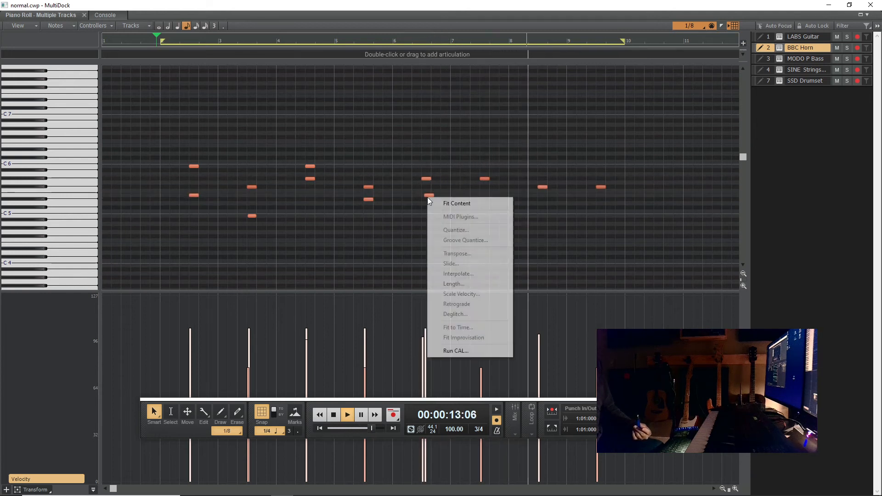
right_click(428, 195)
click(425, 194)
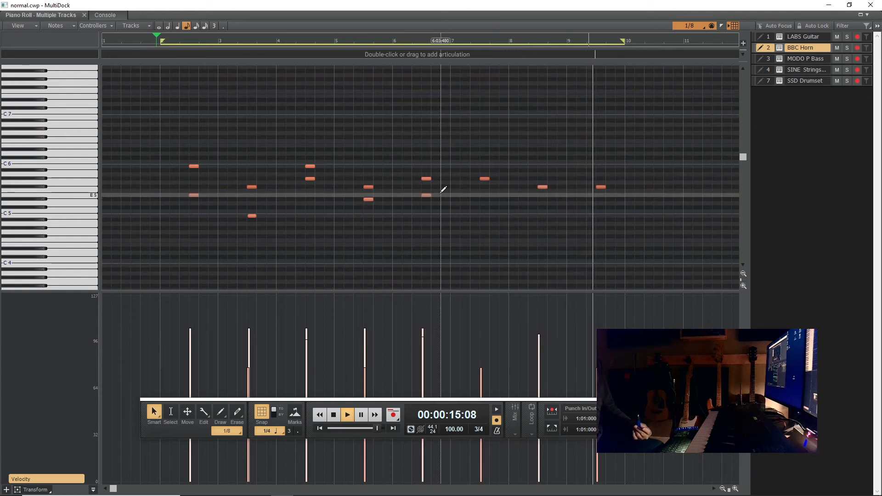
click(483, 198)
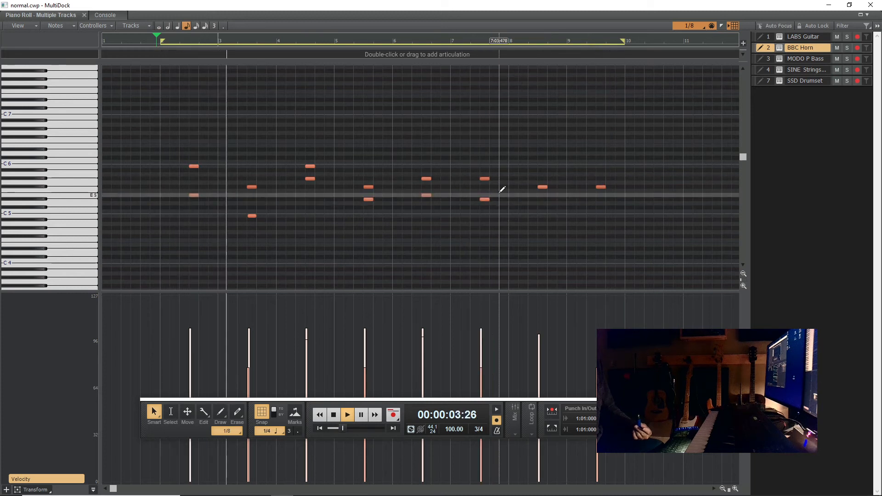
click(541, 207)
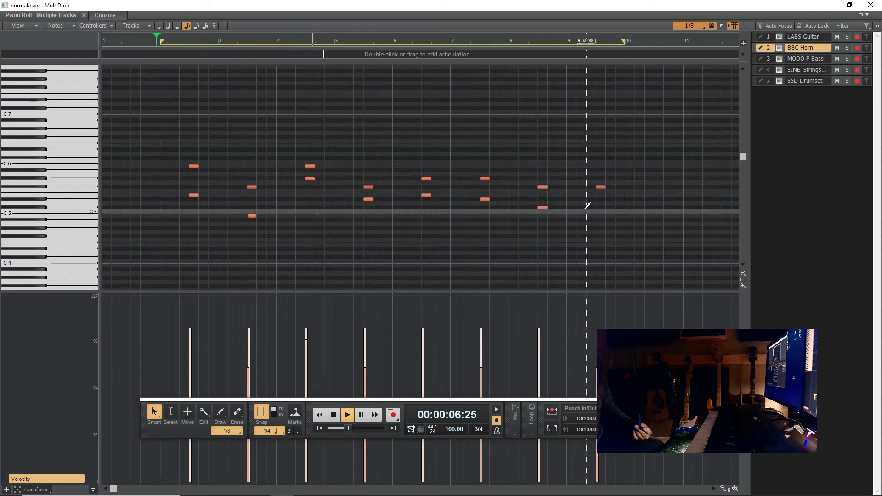
drag(599, 214, 606, 209)
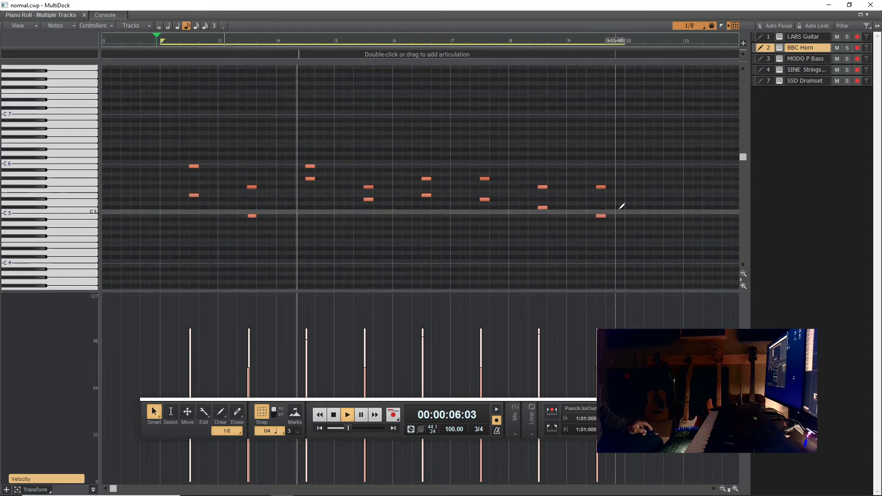
- Replace the low harmony notes in measures 8 and 9 with B5 notes, and raise the final F#5 melody note to G#5
drag(607, 211, 493, 217)
drag(549, 203, 396, 237)
key(Delete)
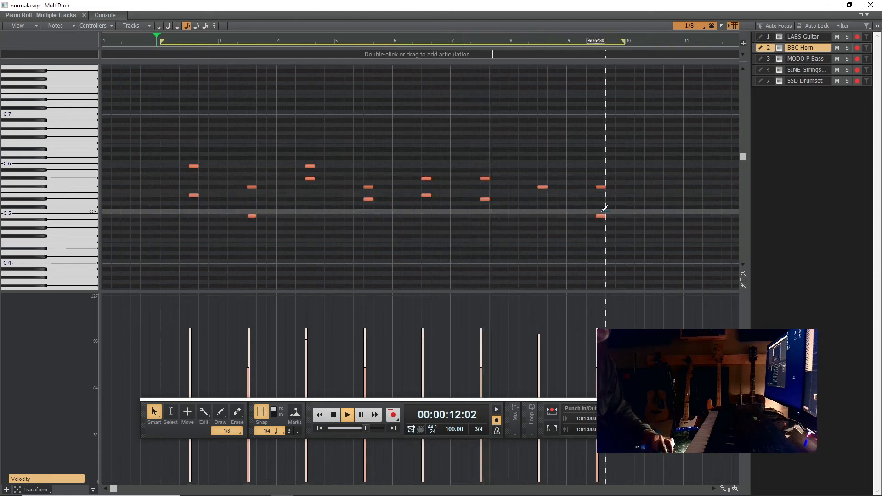
click(600, 216)
key(Delete)
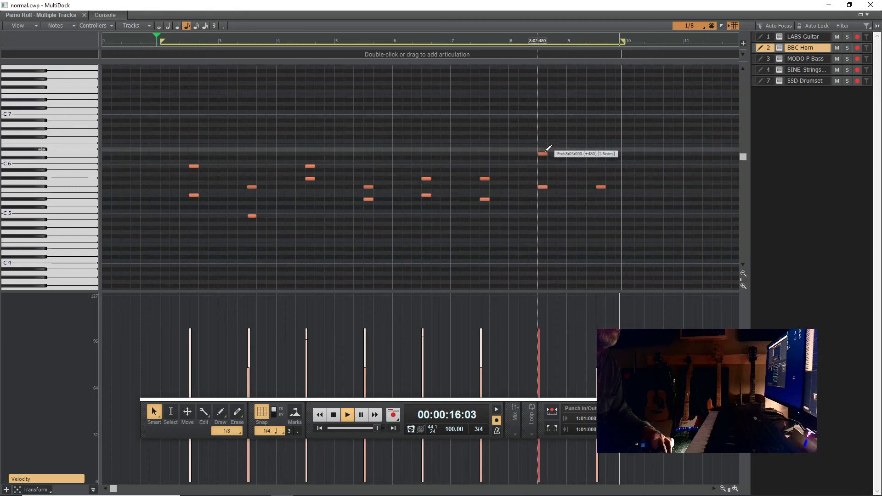
click(543, 166)
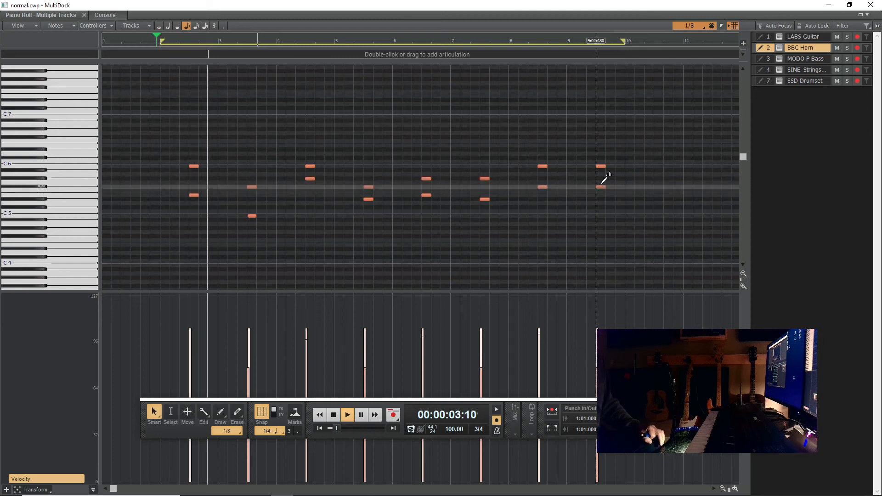
drag(600, 186, 600, 178)
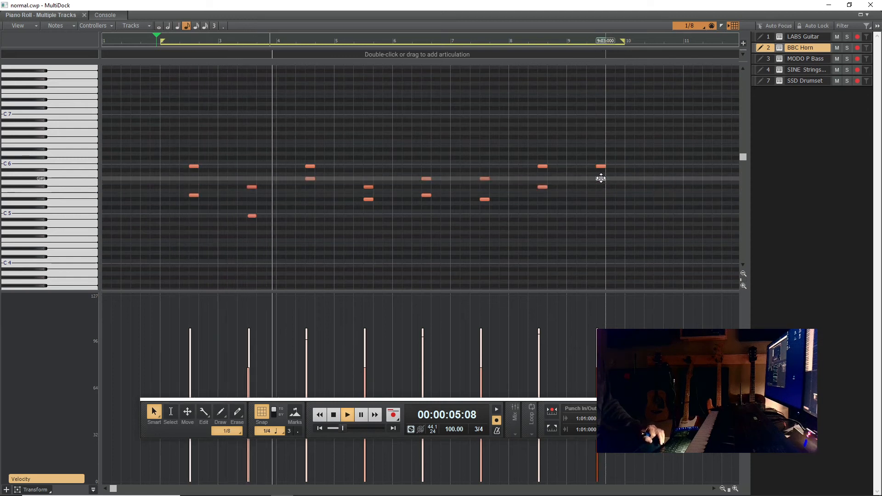
- Select all BBC Horn notes and lengthen them together to about 1360 ticks
drag(633, 134, 153, 250)
drag(256, 216, 264, 215)
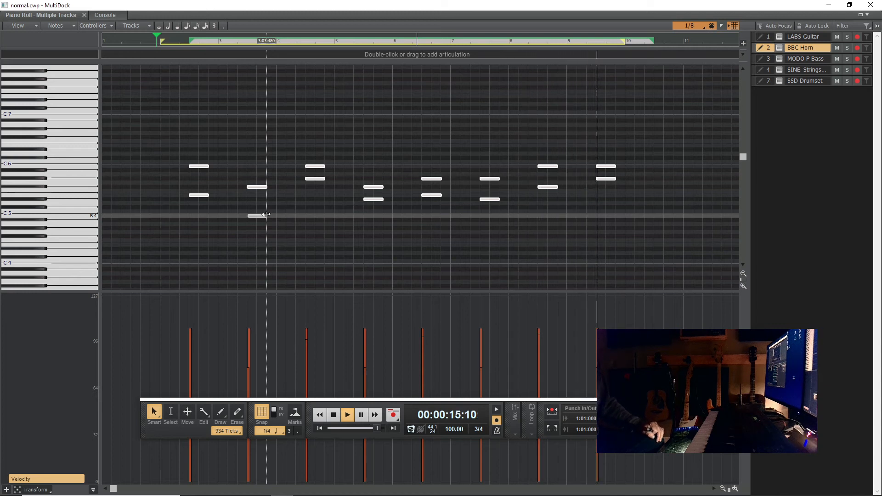
drag(266, 215, 272, 214)
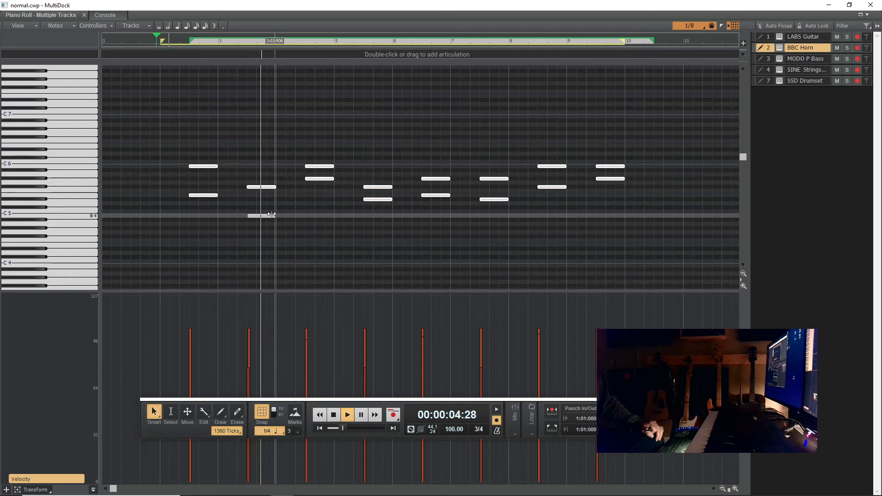
- Shorten the selected horn notes drastically, delete them all and stop playback
drag(271, 214, 248, 215)
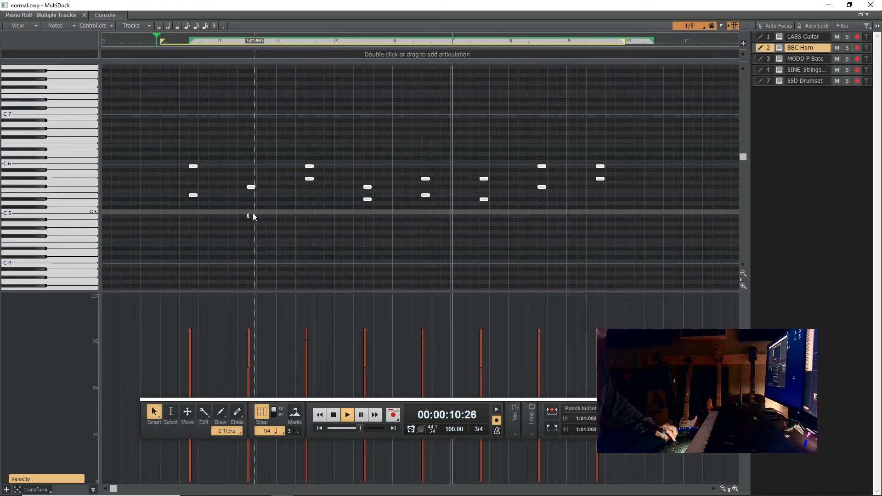
key(Delete)
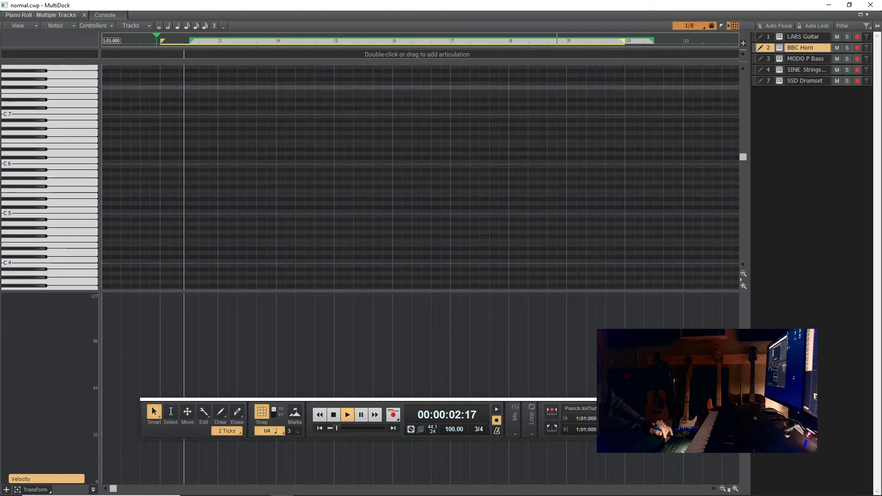
click(334, 415)
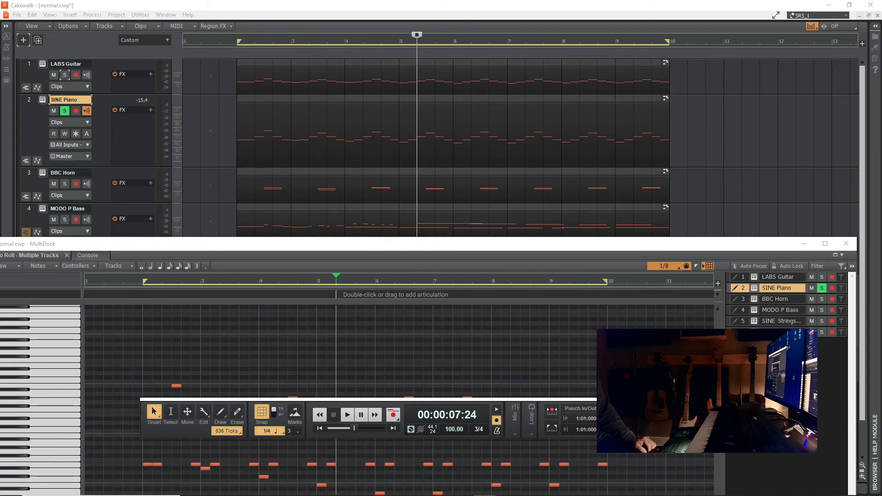
- Audition the soloed SINE Piano track from the middle of measure 5, stop, and return the playhead to the song start
click(347, 415)
click(348, 414)
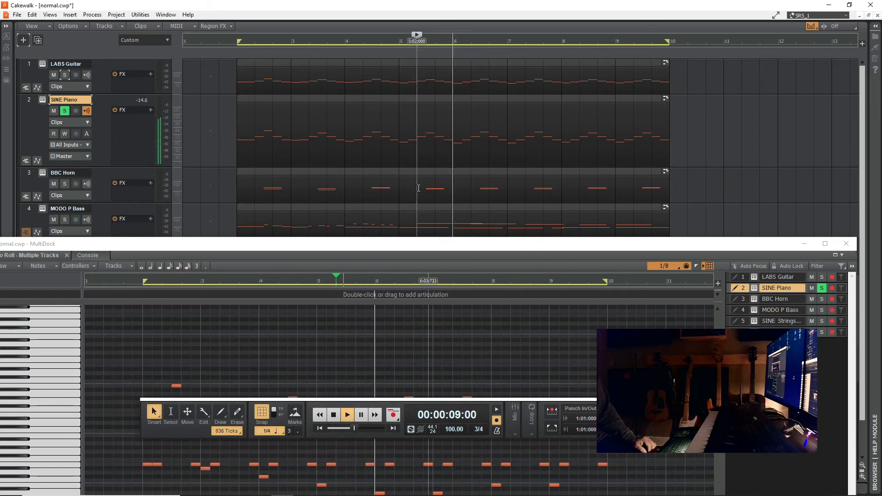
click(337, 416)
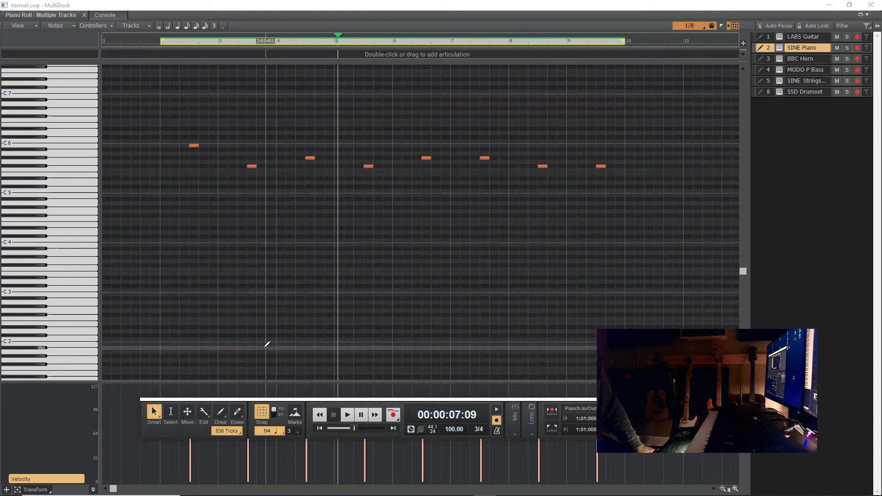
click(320, 427)
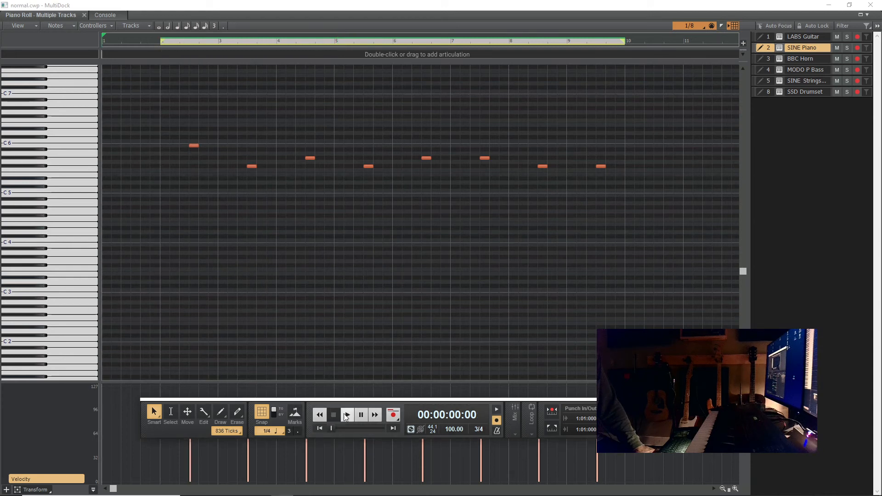
- Audition successive versions of the SINE Piano part in the piano roll, stopping playback each time
click(343, 414)
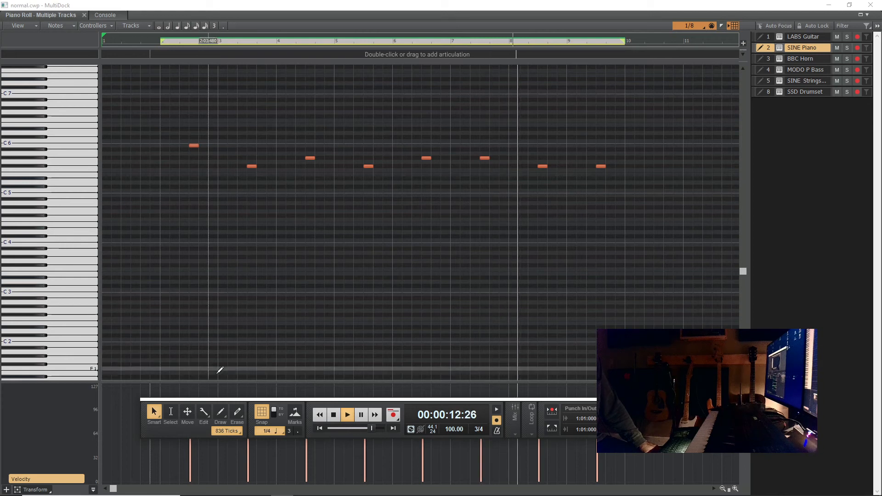
click(334, 415)
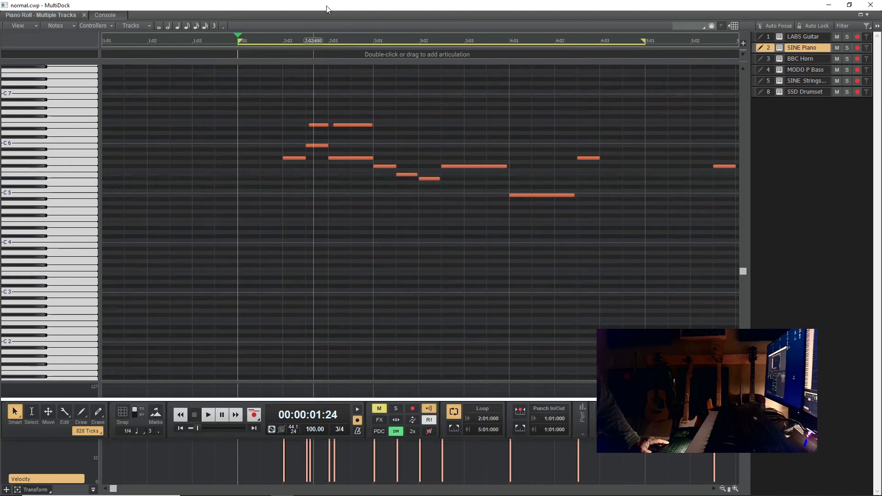
click(206, 415)
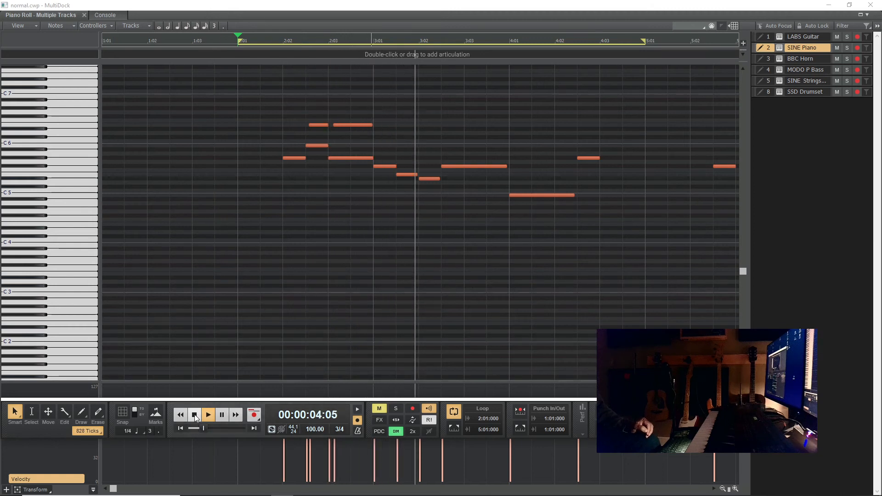
click(194, 414)
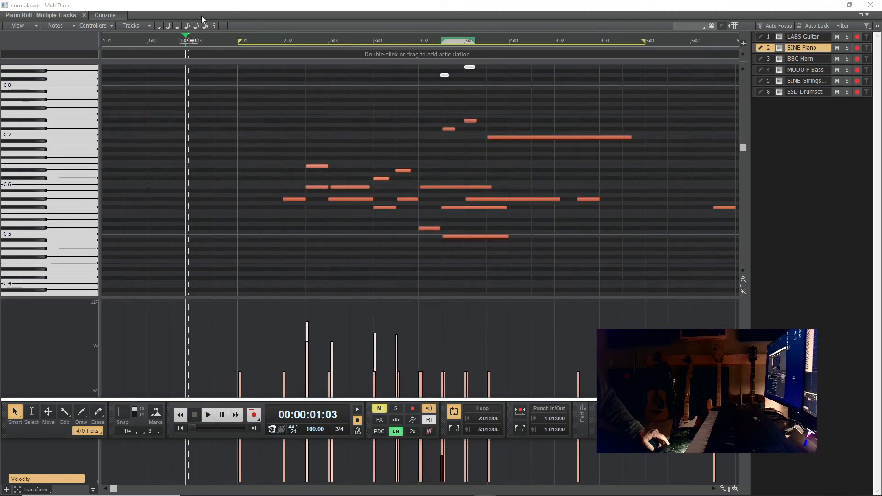
key(space)
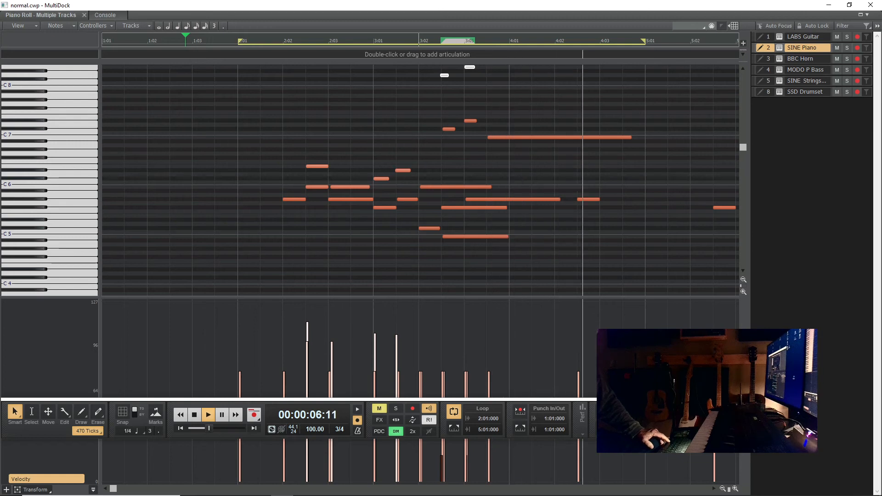
click(193, 416)
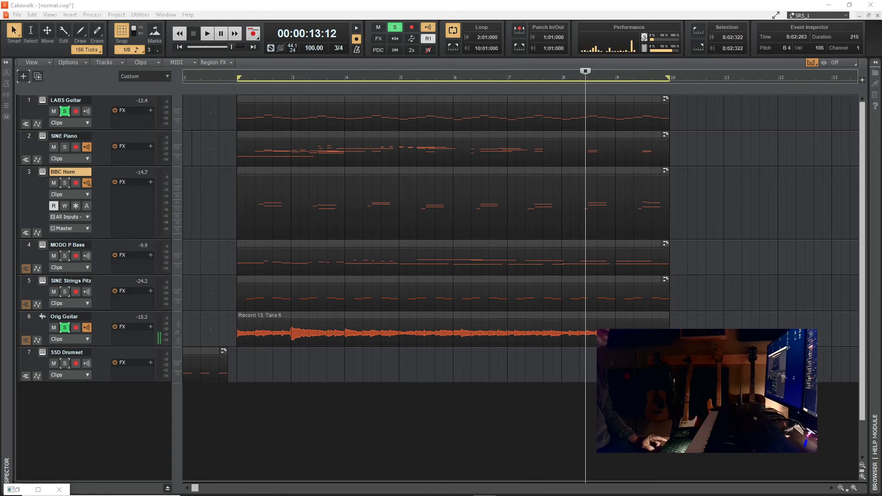
- Select all clips on every track of the arrangement
key(ctrl+a)
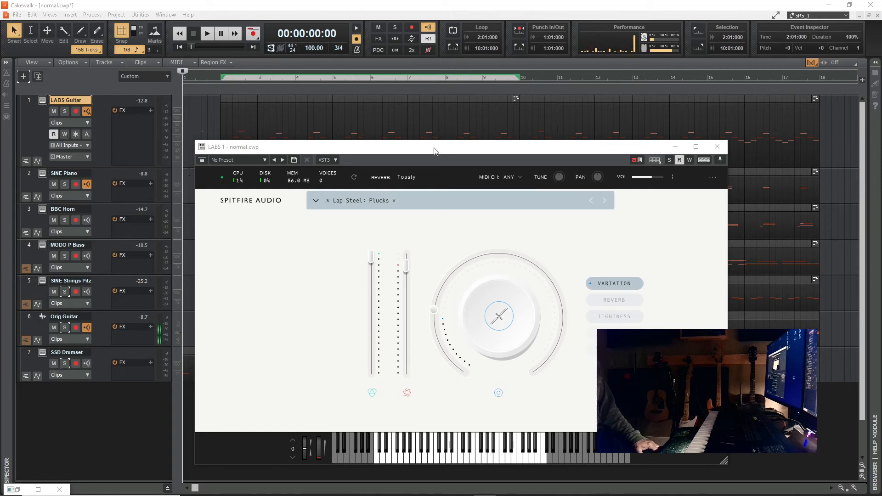
- Write automation for the LABS Guitar's Variation dial, raising it gradually from measure 2 to measure 10 during playback, and close the plug-in
drag(435, 152, 446, 200)
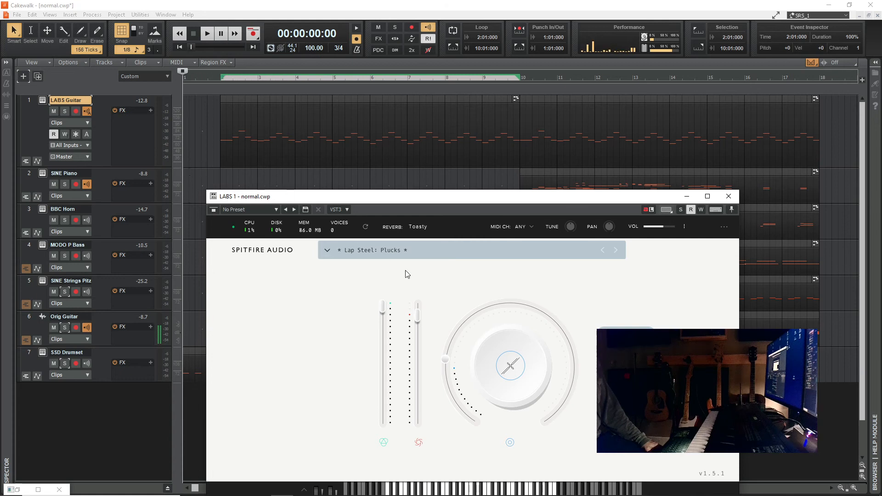
click(701, 209)
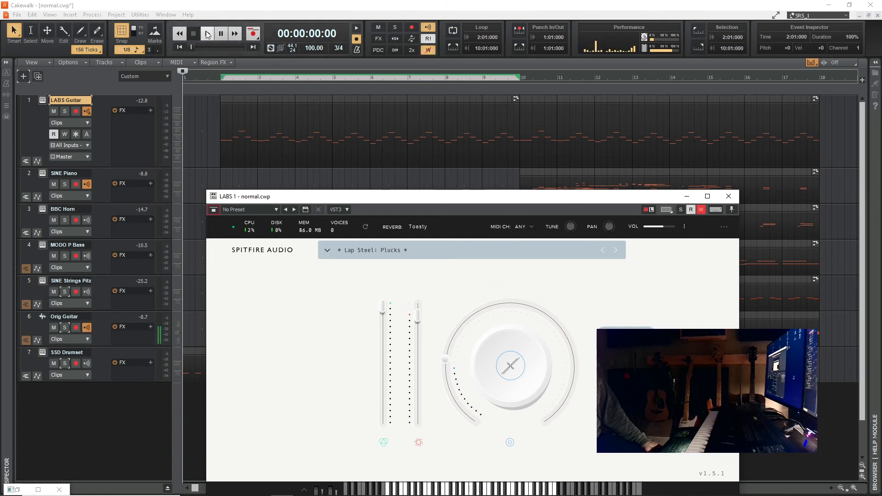
click(207, 34)
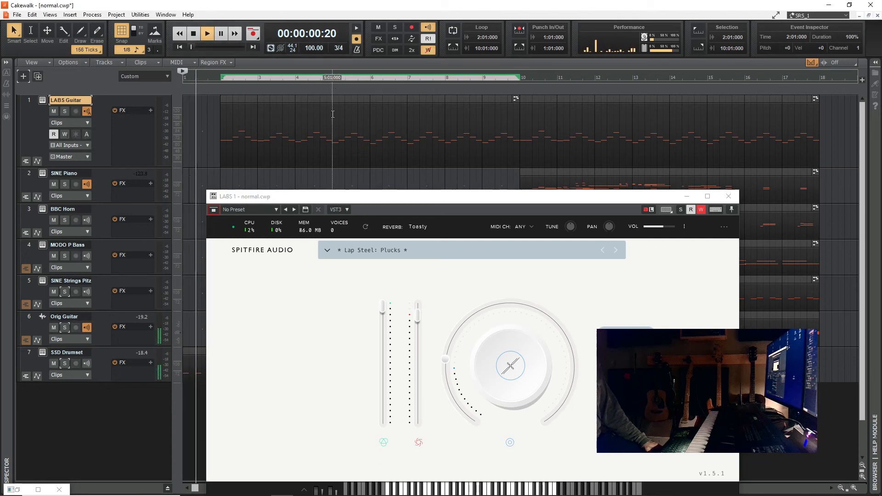
drag(444, 359, 445, 359)
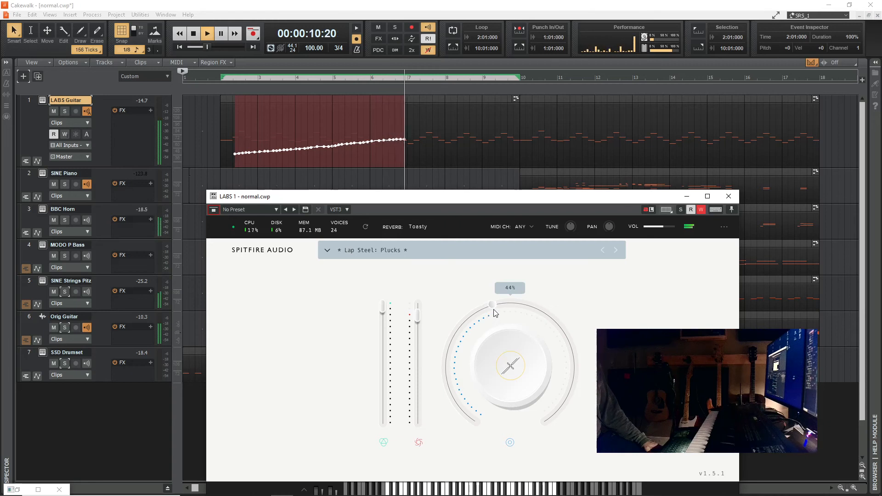
drag(502, 304, 521, 284)
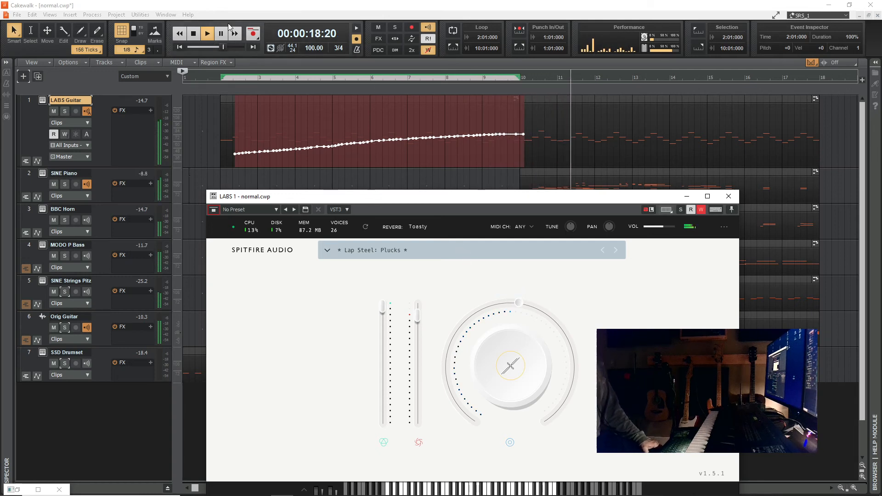
click(193, 37)
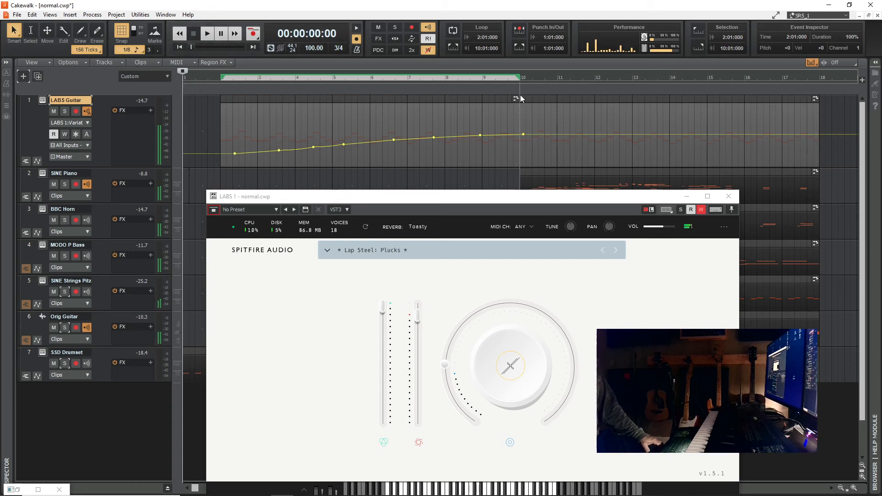
click(732, 197)
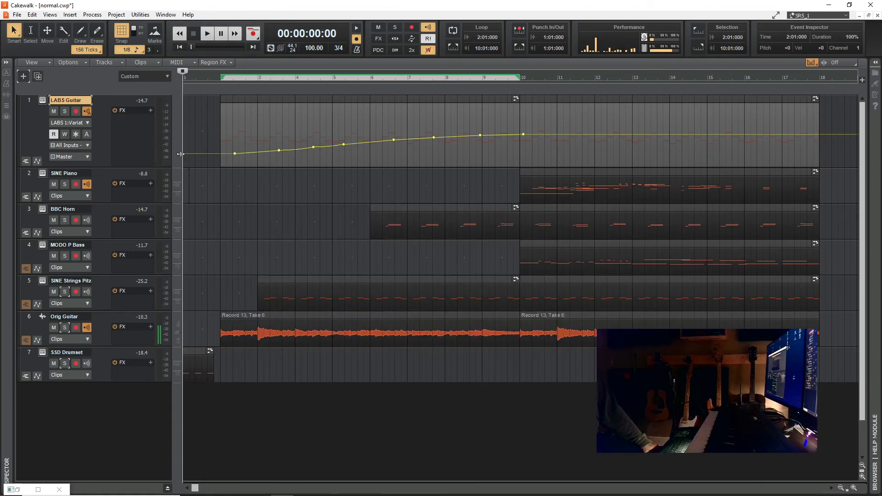
- Show the LABS Guitar's Variation automation lane at a taller height and briefly play the song from the start
click(37, 162)
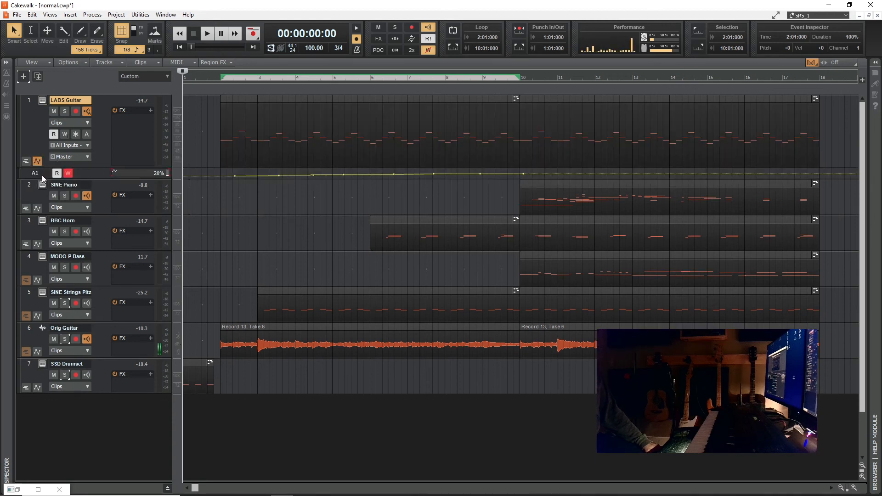
drag(60, 180, 59, 205)
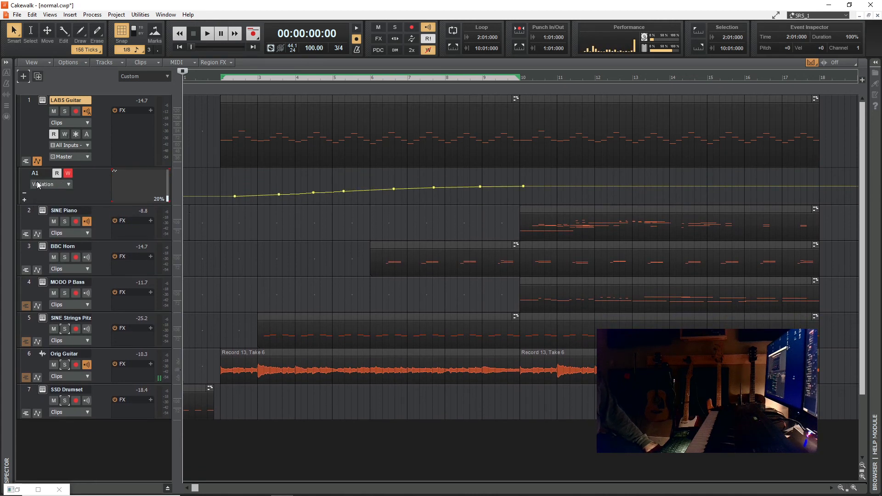
click(207, 33)
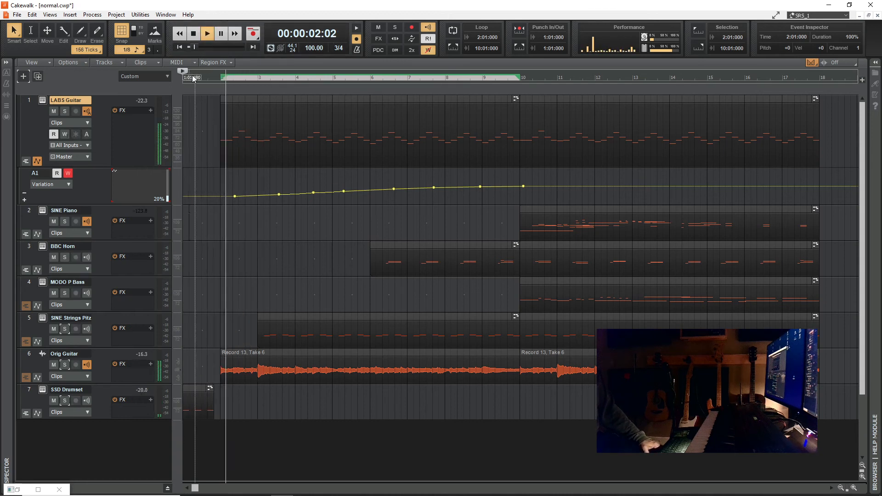
click(194, 38)
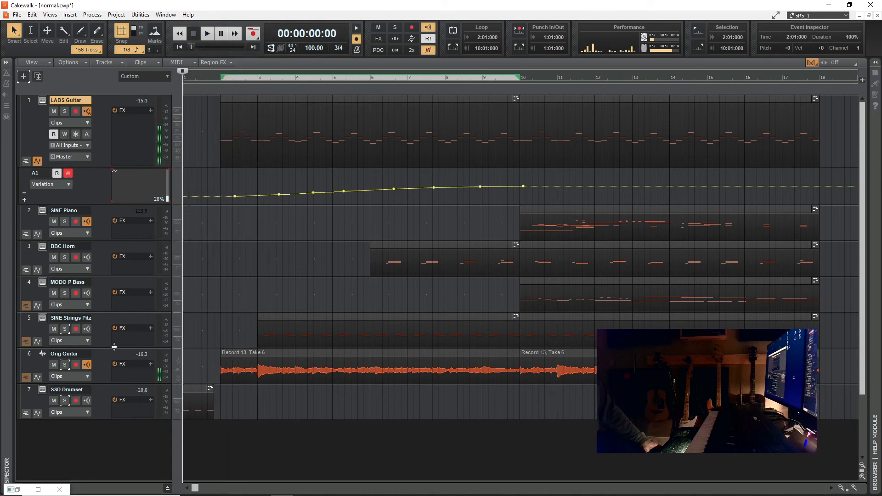
- Automate the Orig Guitar's volume to rise from -INF at the song start to a node near measure 10, and audition the fade-in
click(38, 379)
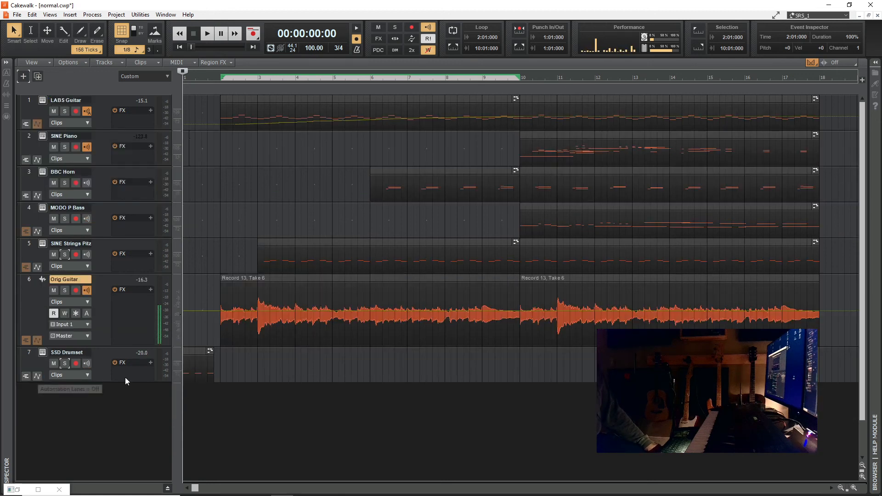
click(37, 341)
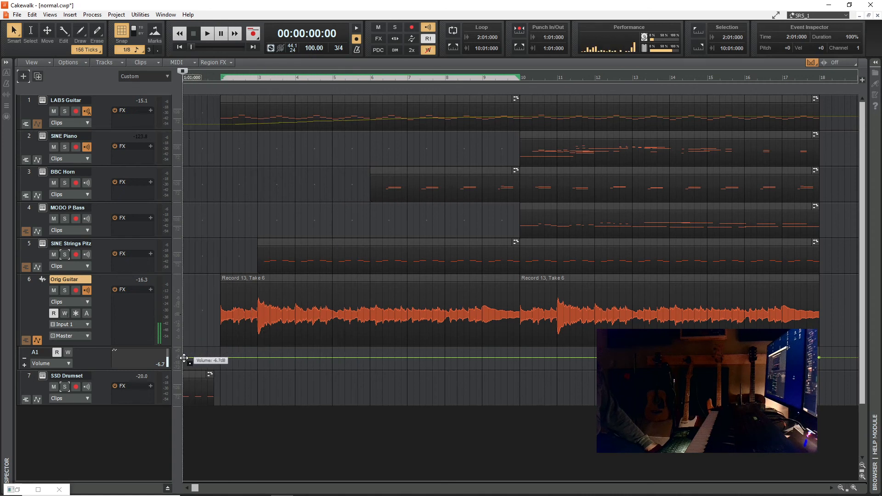
drag(184, 358, 183, 368)
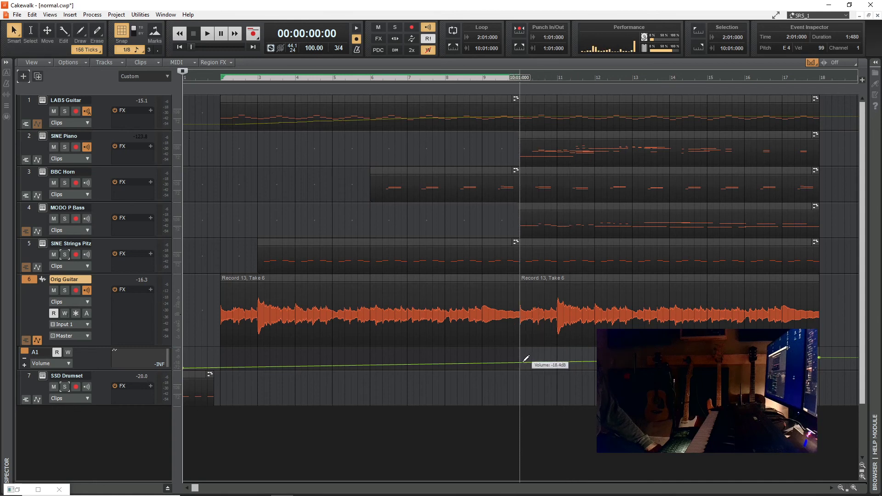
drag(522, 361, 526, 357)
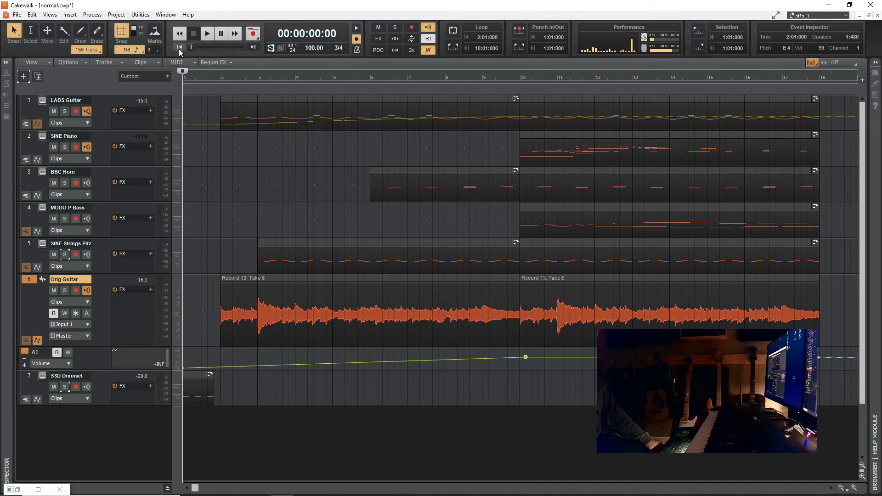
click(206, 33)
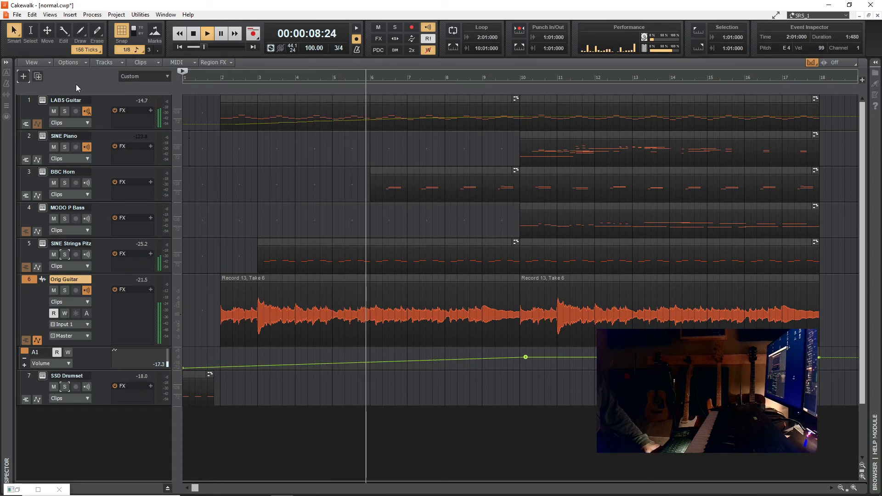
key(space)
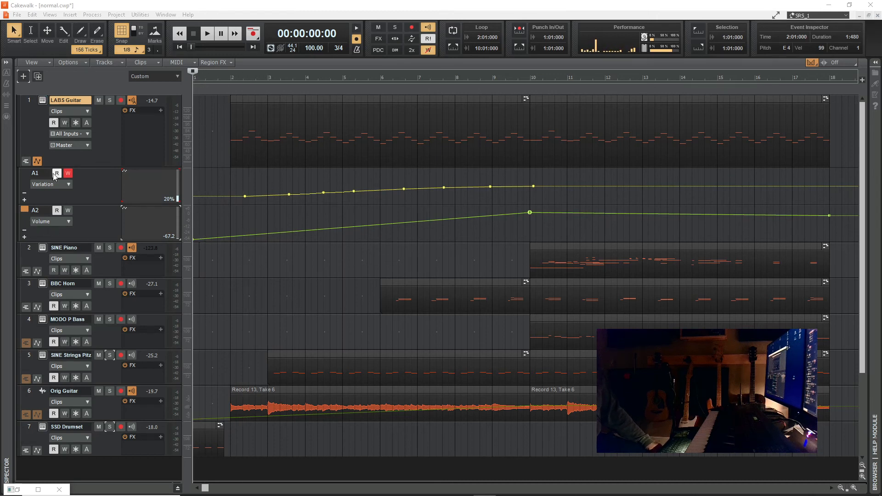
- Hide the LABS Guitar automation lanes, play the song from the start and mute the Orig Guitar track during playback
click(39, 161)
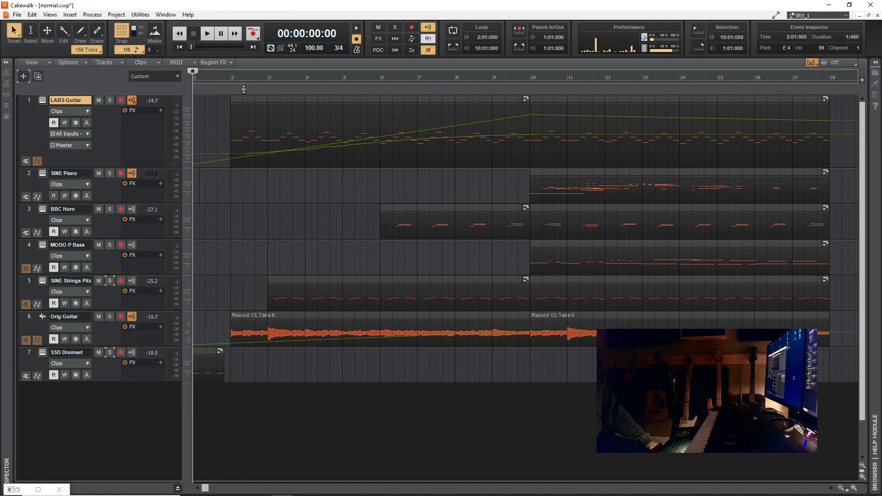
click(207, 33)
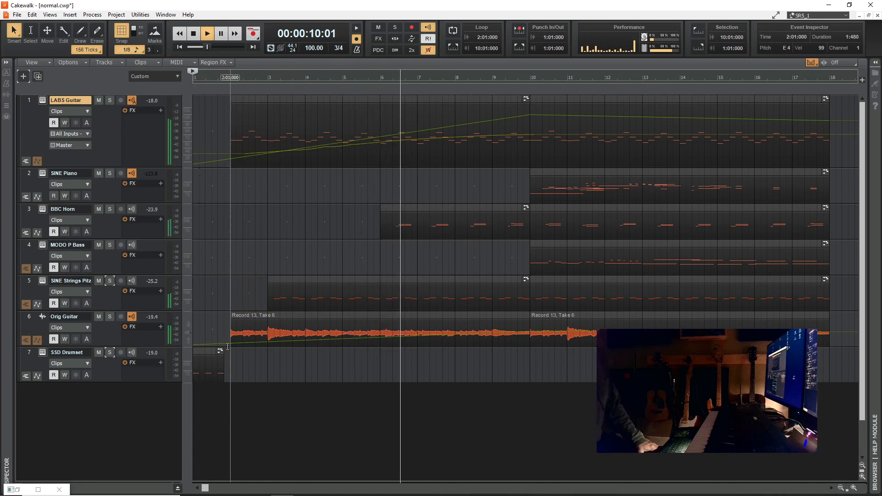
click(99, 318)
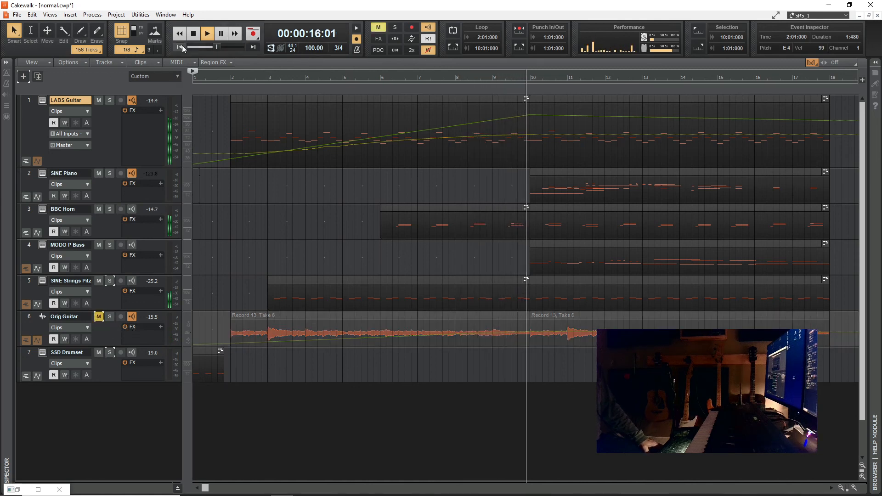
click(195, 33)
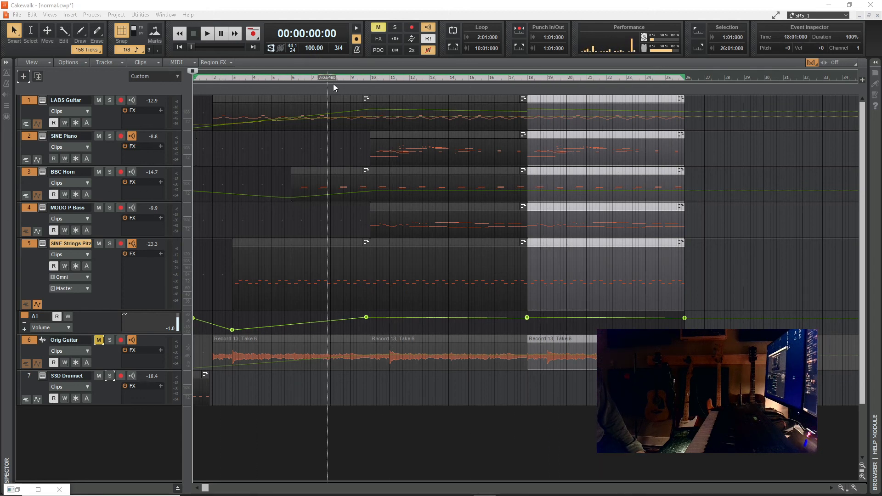
- Select the LABS Guitar clip starting at measure 18 and loop its range from 18:01:000 to 26:01:000
click(565, 99)
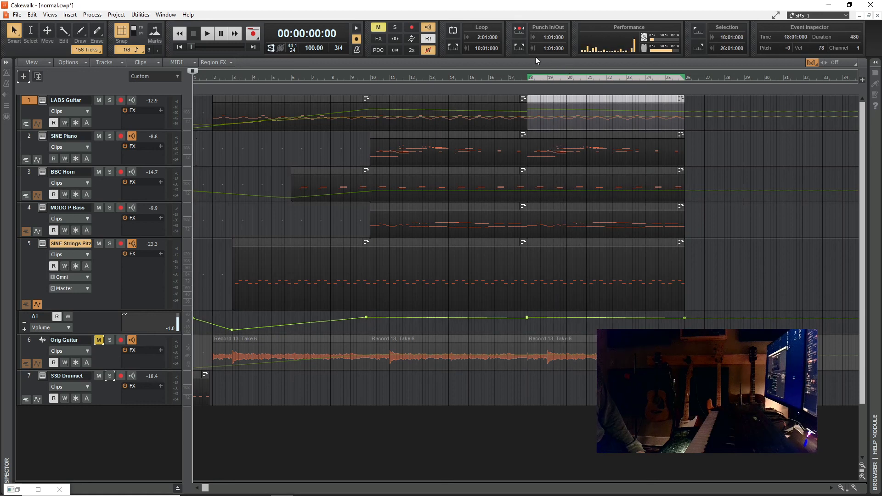
click(452, 47)
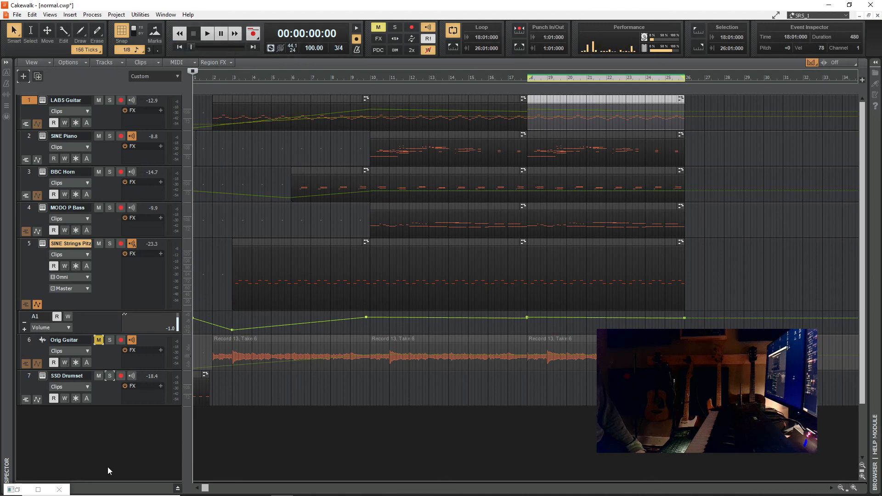
- Restore the MultiDock window, switch it to the Console view and dock it beneath the tracks in the main window
click(38, 490)
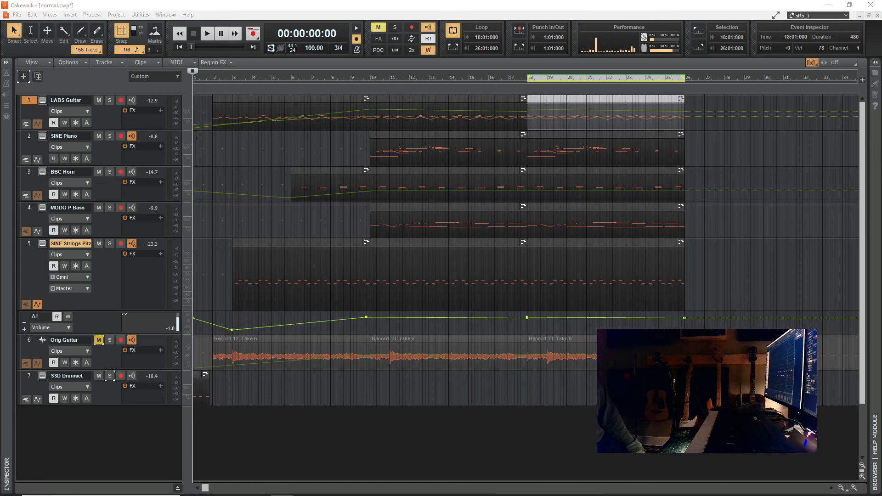
drag(1, 28, 500, 2)
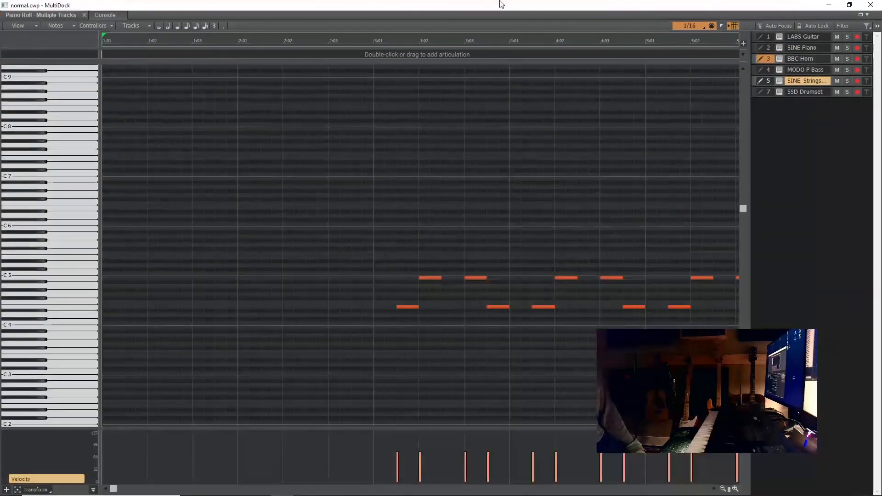
click(105, 15)
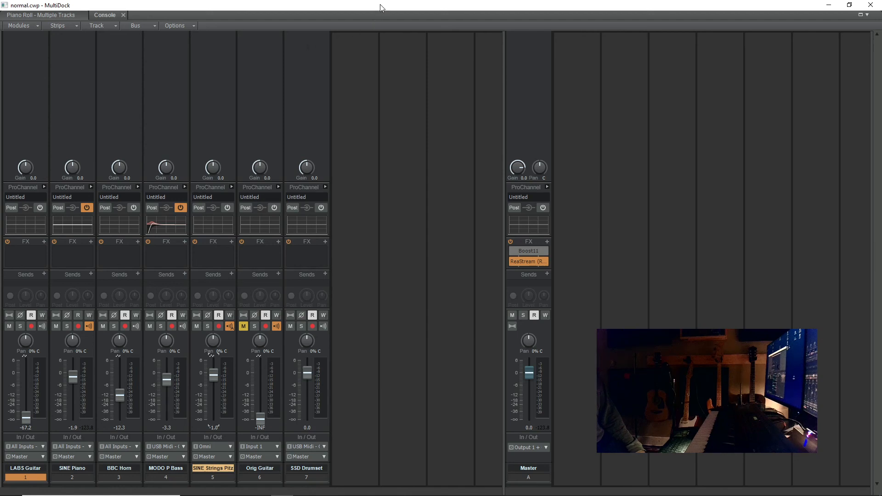
drag(382, 8, 0, 102)
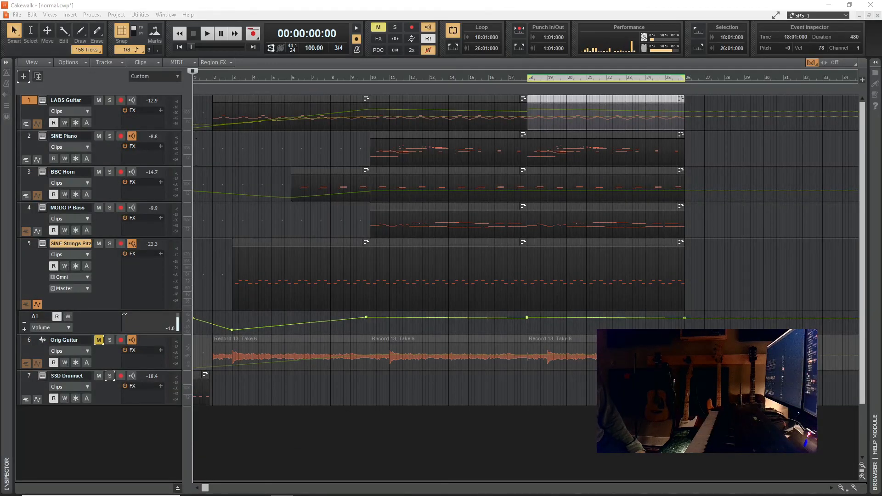
drag(0, 138, 356, 134)
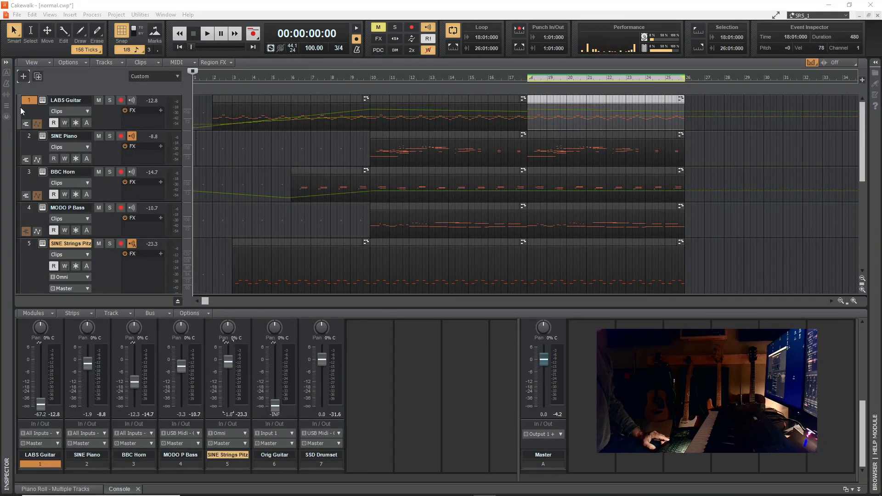
- Show the LABS Guitar automation lanes during playback and lower its Variation envelope to about 33% from measure 18, then stop playback
click(208, 33)
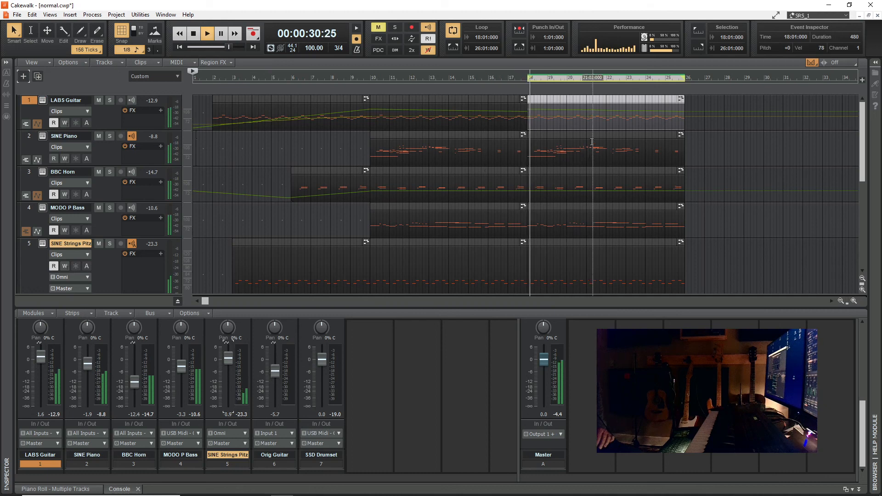
click(37, 122)
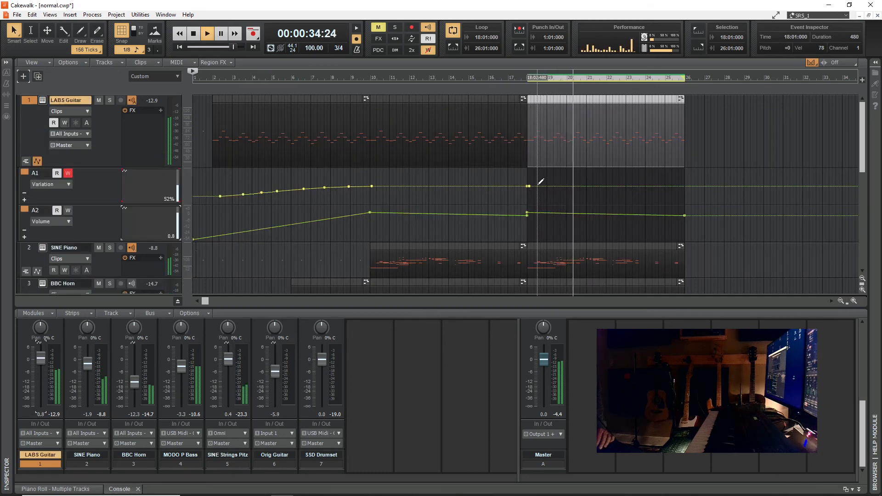
drag(528, 186, 529, 192)
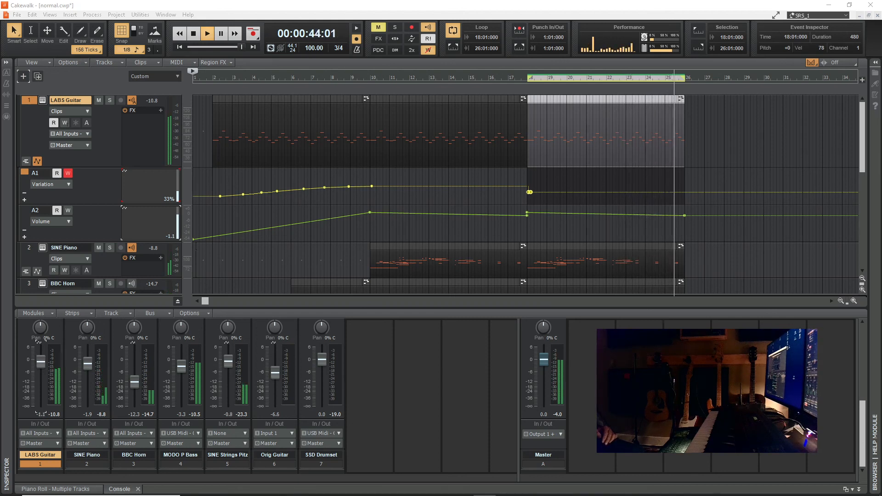
click(194, 34)
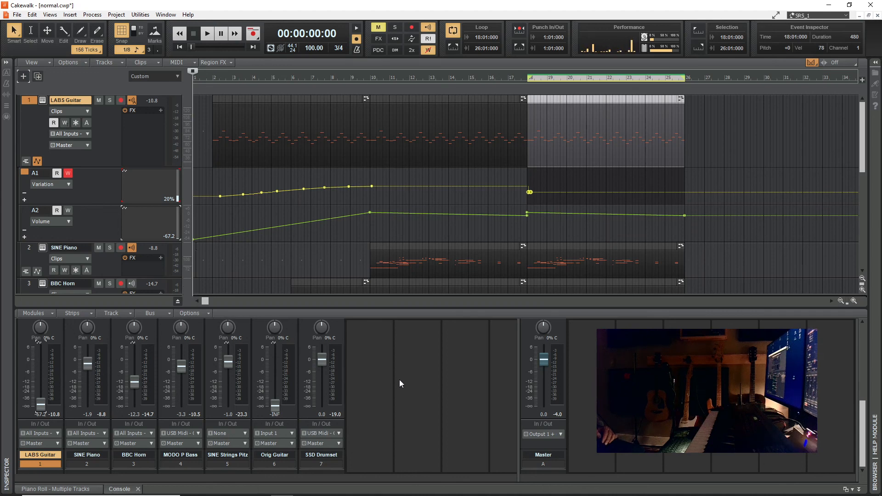
scroll(393, 386, up, 5)
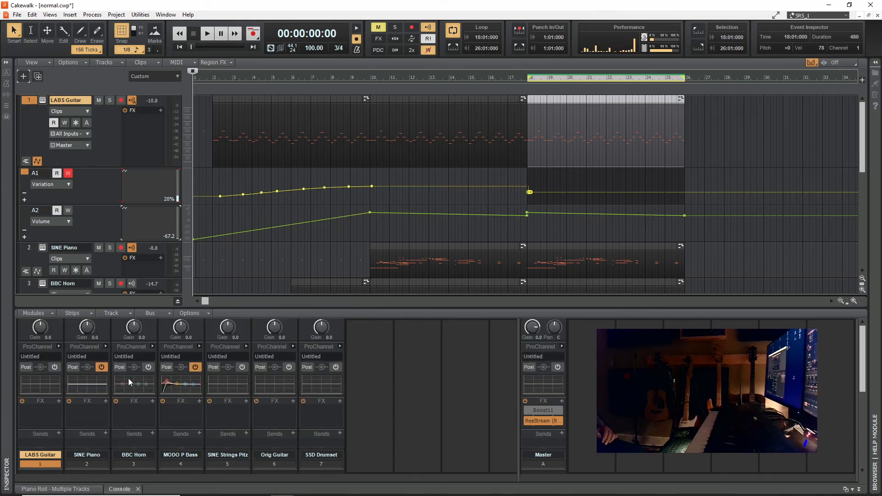
scroll(168, 376, down, 3)
scroll(167, 376, up, 2)
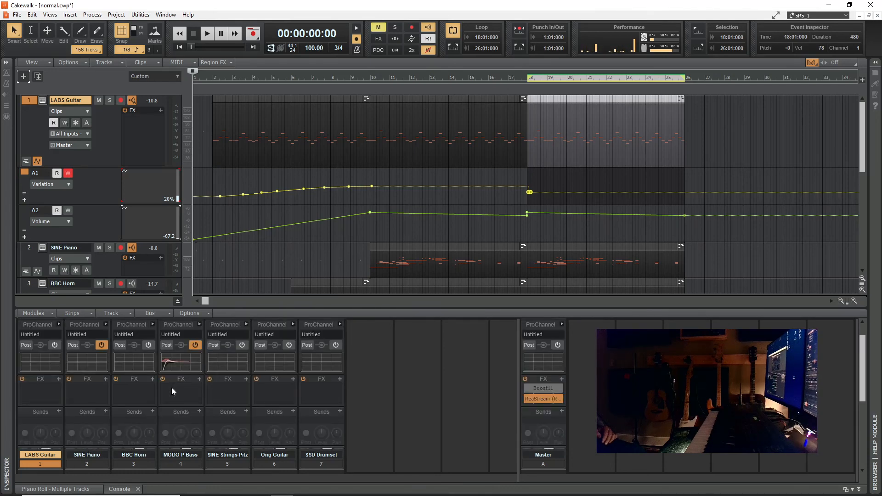
scroll(462, 391, down, 2)
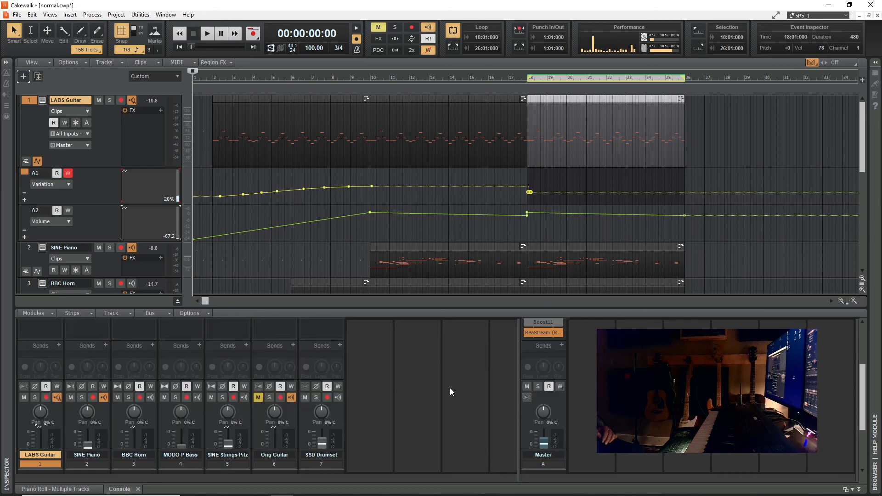
scroll(450, 388, down, 2)
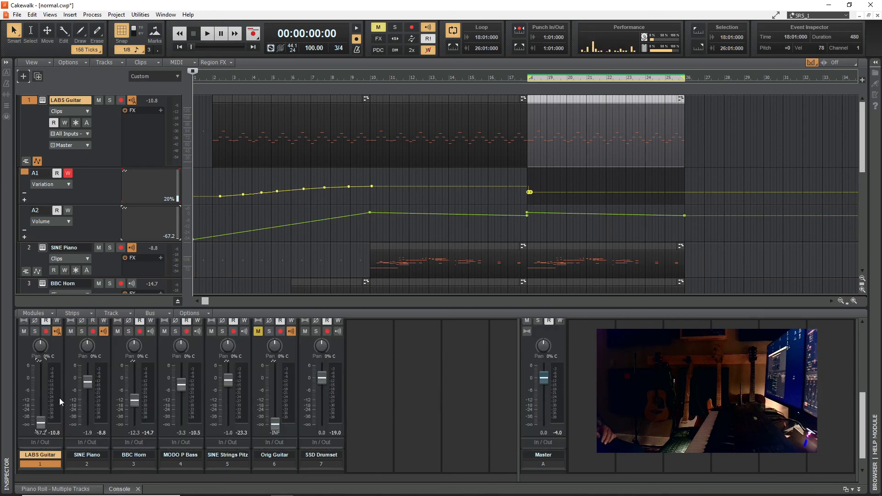